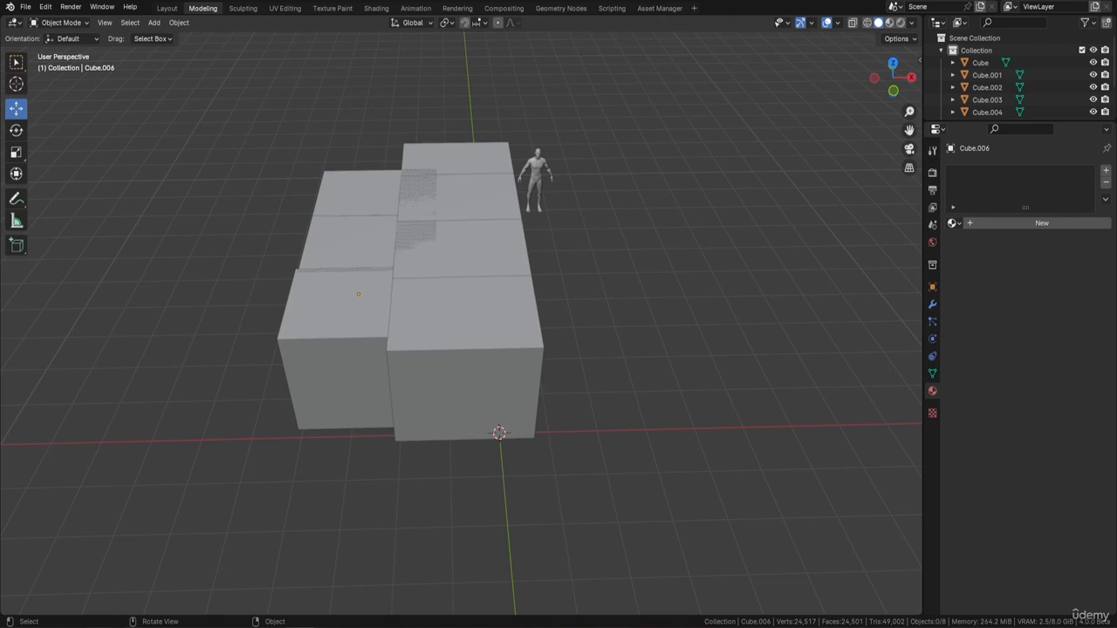
Switch to the Blender file containing the material spheres and save it
left_click(185, 593)
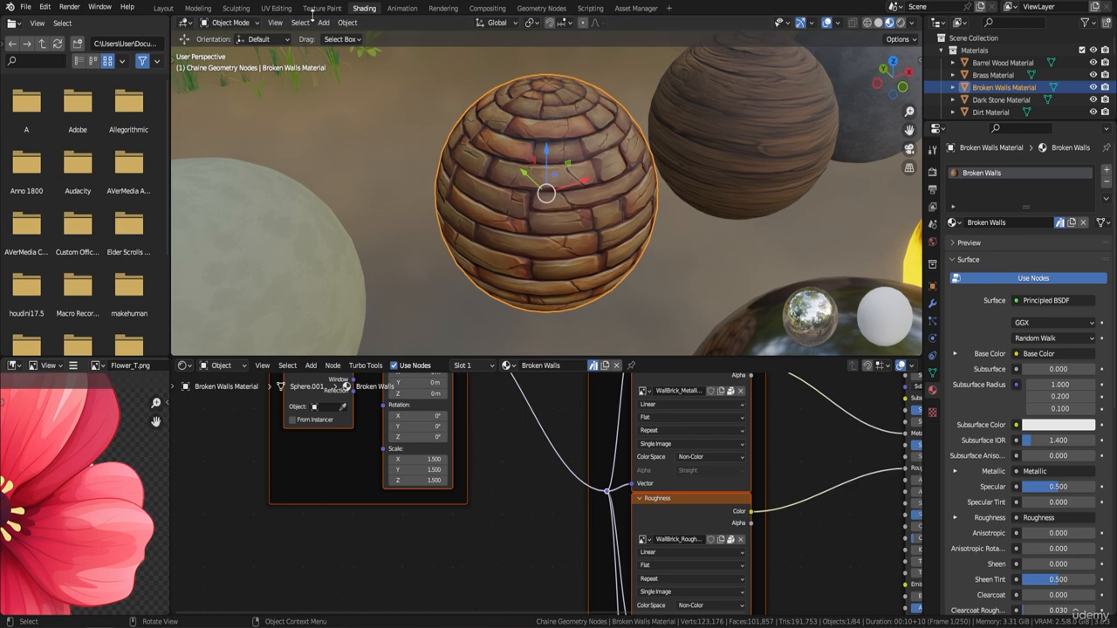
left_click(26, 7)
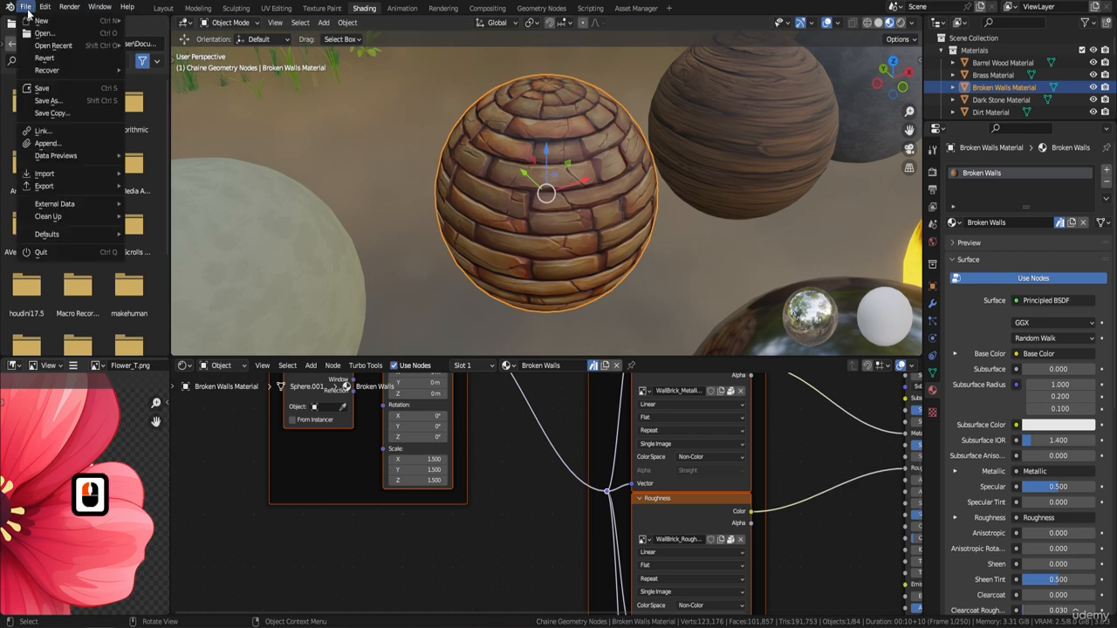
left_click(42, 88)
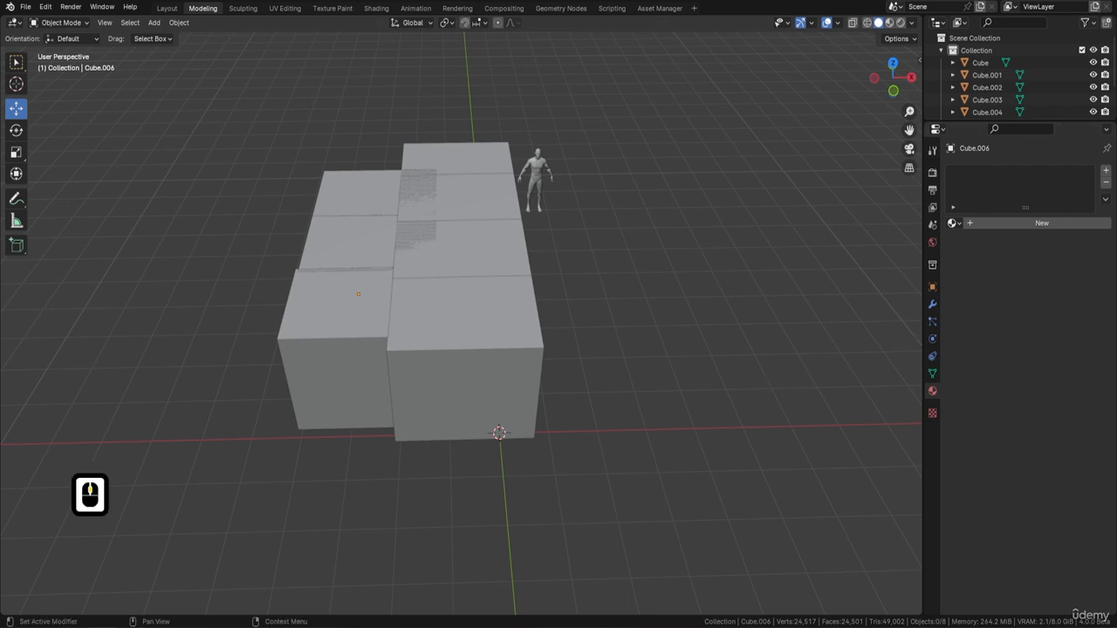
Move the human reference figure from behind the blocks to the opposite end, in front of the shorter row
middle_click_drag(603, 355, 375, 330)
middle_click_drag(685, 241, 600, 241)
middle_click_drag(711, 344, 492, 296, "shift")
middle_click_drag(634, 262, 537, 262)
left_click(538, 199)
left_click_drag(518, 188, 443, 498)
middle_click_drag(500, 452, 618, 349)
Duplicate the block nearest the human figure and raise the copy vertically so it stands on the original
left_click(537, 400)
scroll(618, 349, "up", 3)
middle_click_drag(685, 346, 630, 362, "shift")
middle_click_drag(644, 403, 655, 378)
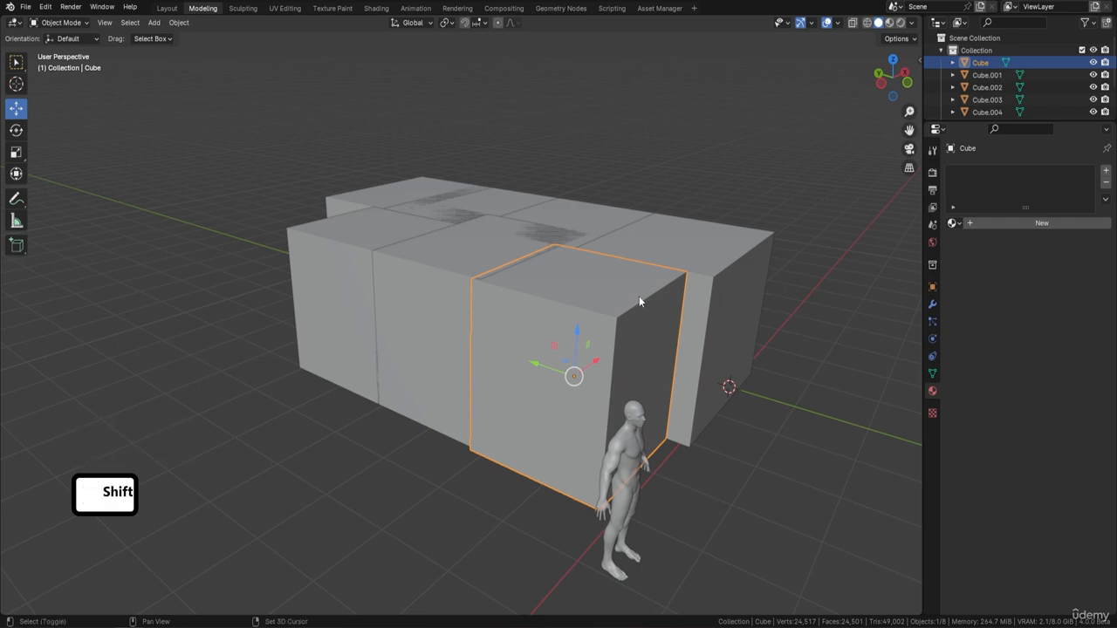
key("shift+d")
key("Return")
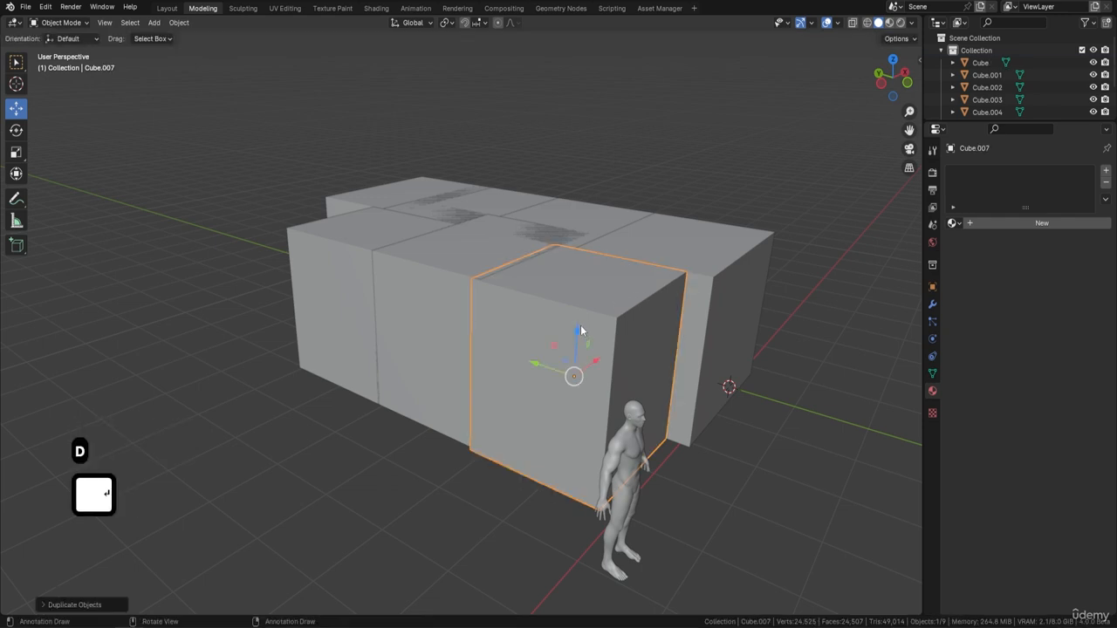
left_click_drag(580, 325, 583, 118)
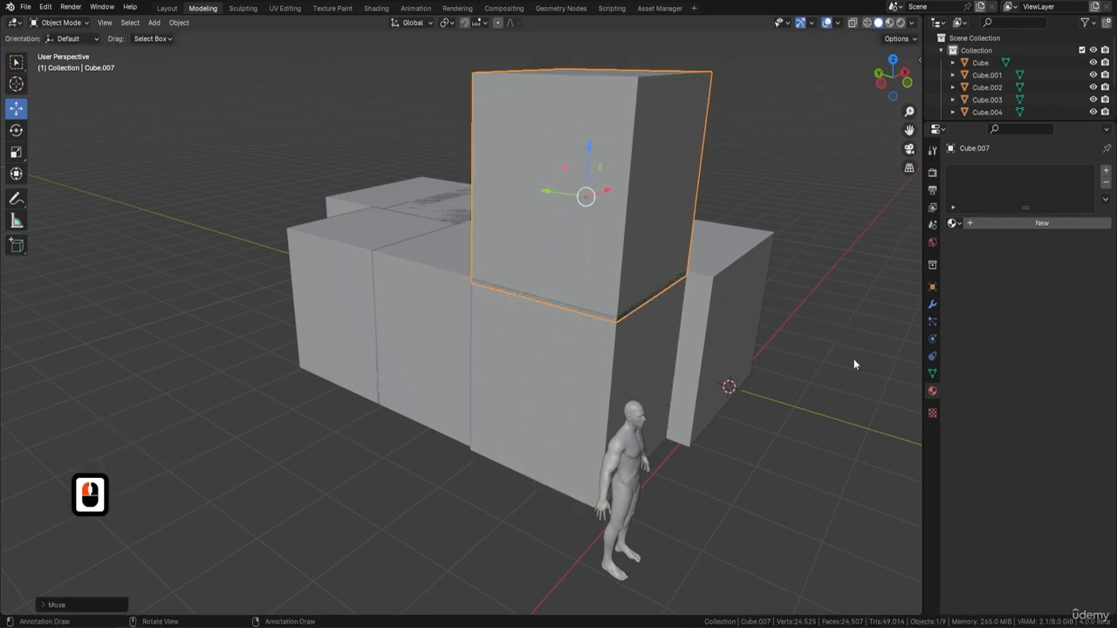
Flatten the upper block along Z to less than half its height and lower it onto the block beneath
key("s")
key("z")
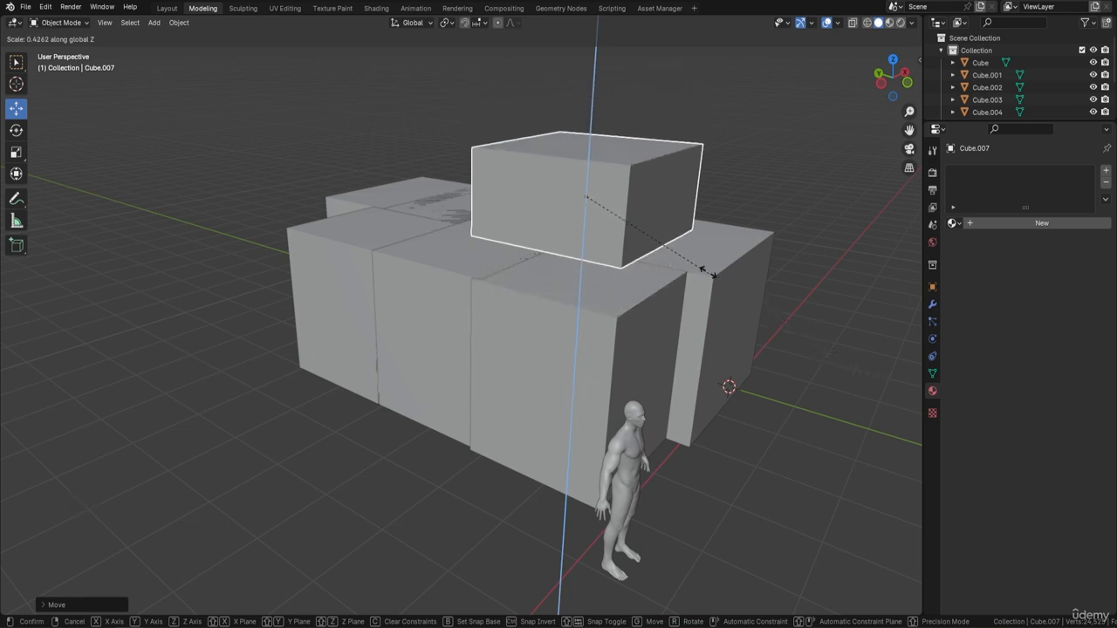
left_click(663, 246)
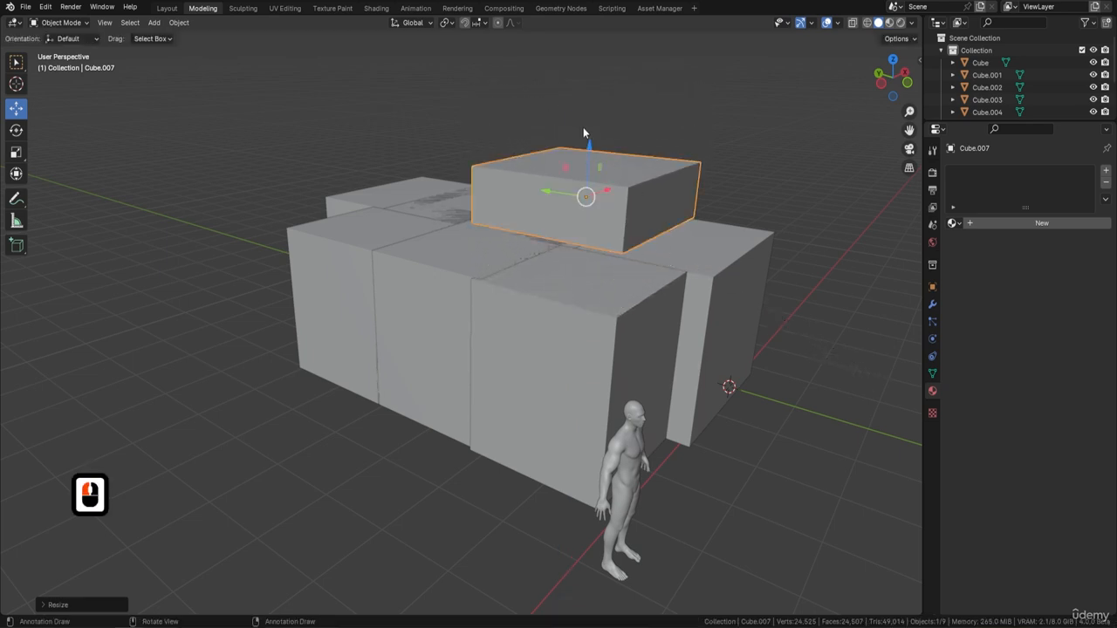
key("g")
key("z")
left_click(736, 294)
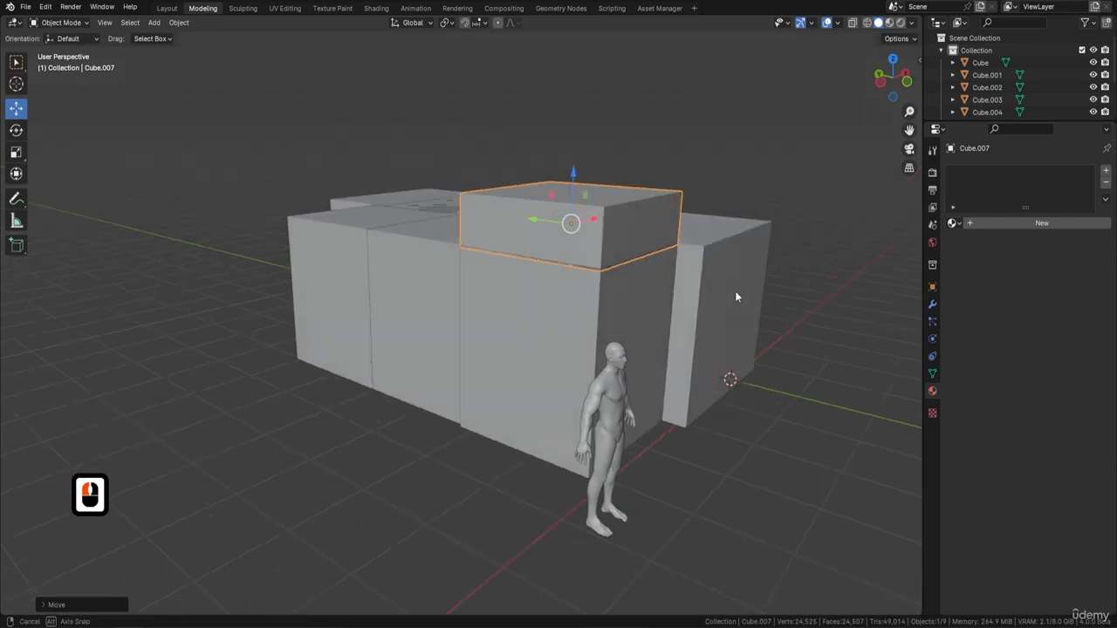
middle_click_drag(736, 298, 702, 303)
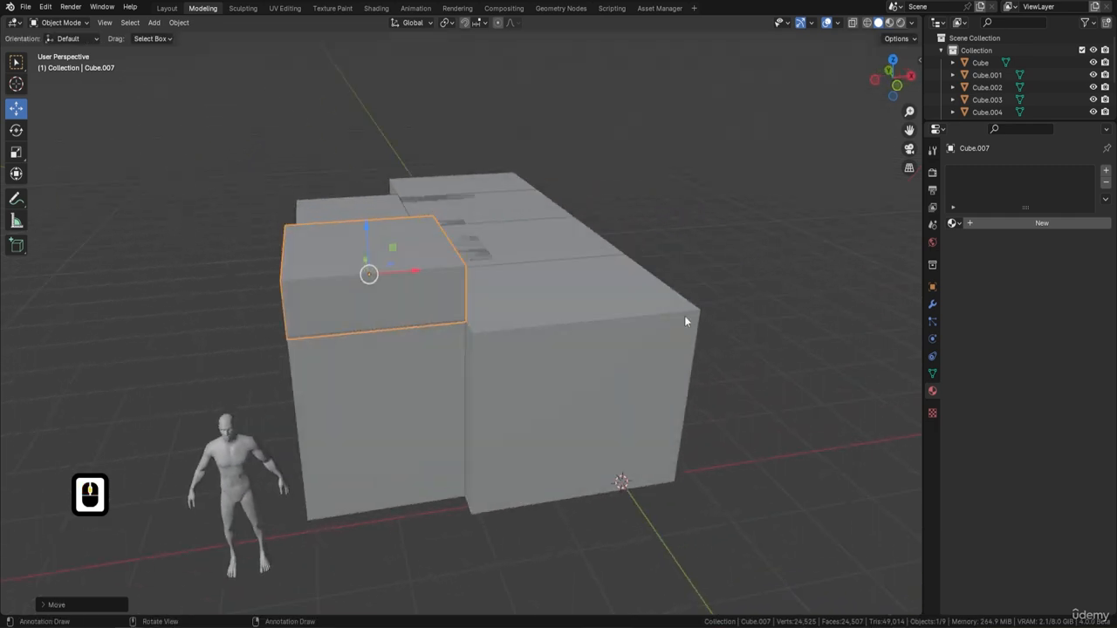
middle_click_drag(600, 330, 605, 317)
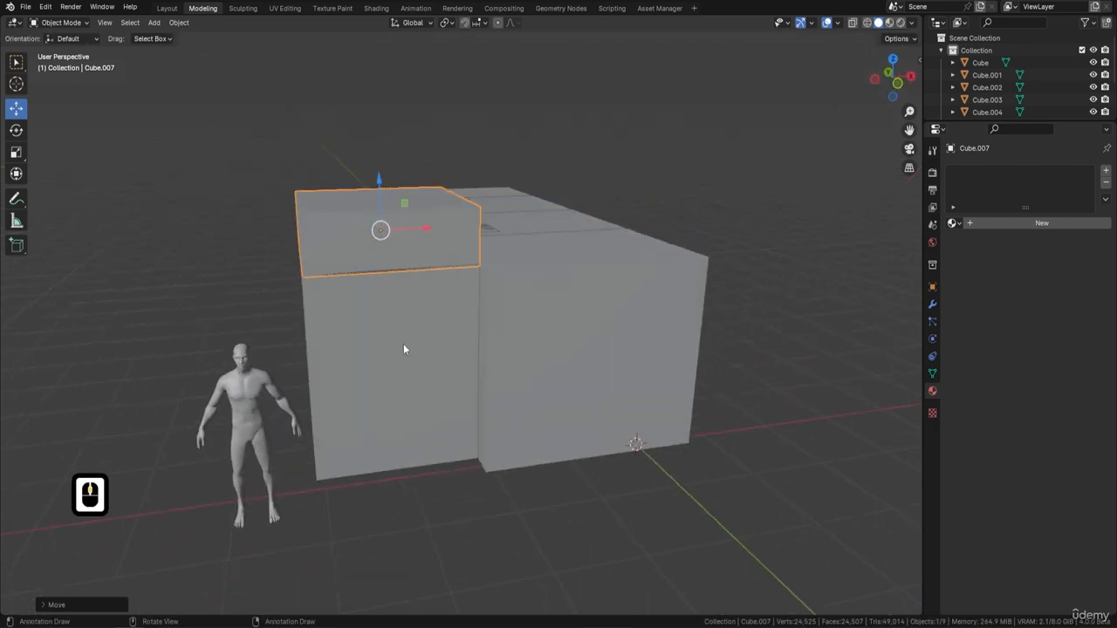
middle_click_drag(445, 260, 498, 291, "shift")
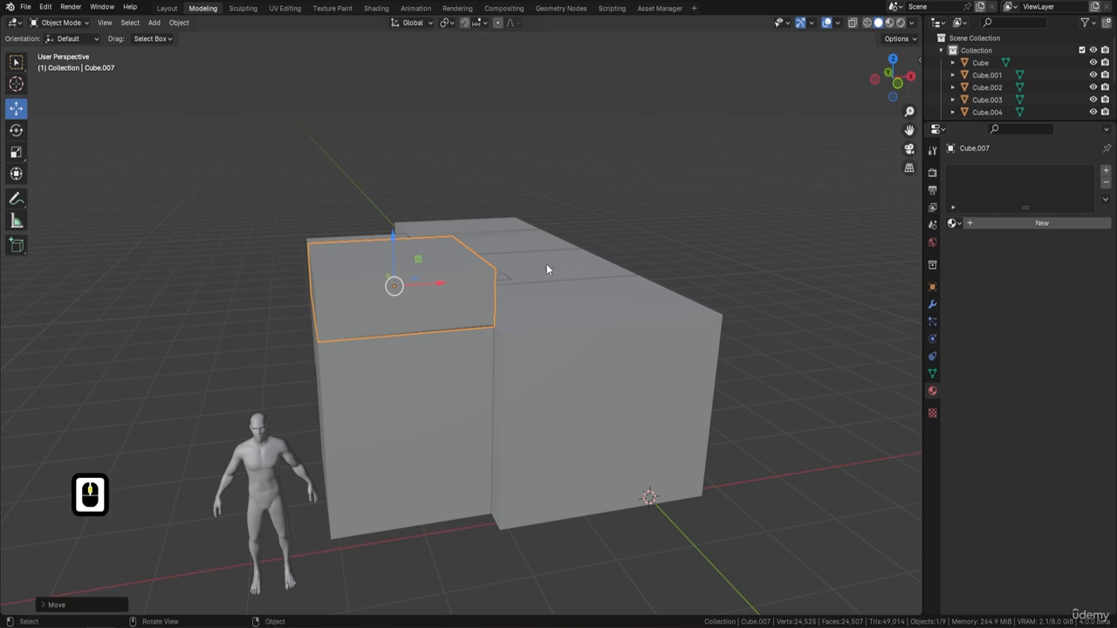
Select the six remaining lower blocks, leaving out the stacked pair beside the human figure
middle_click_drag(547, 266, 553, 315)
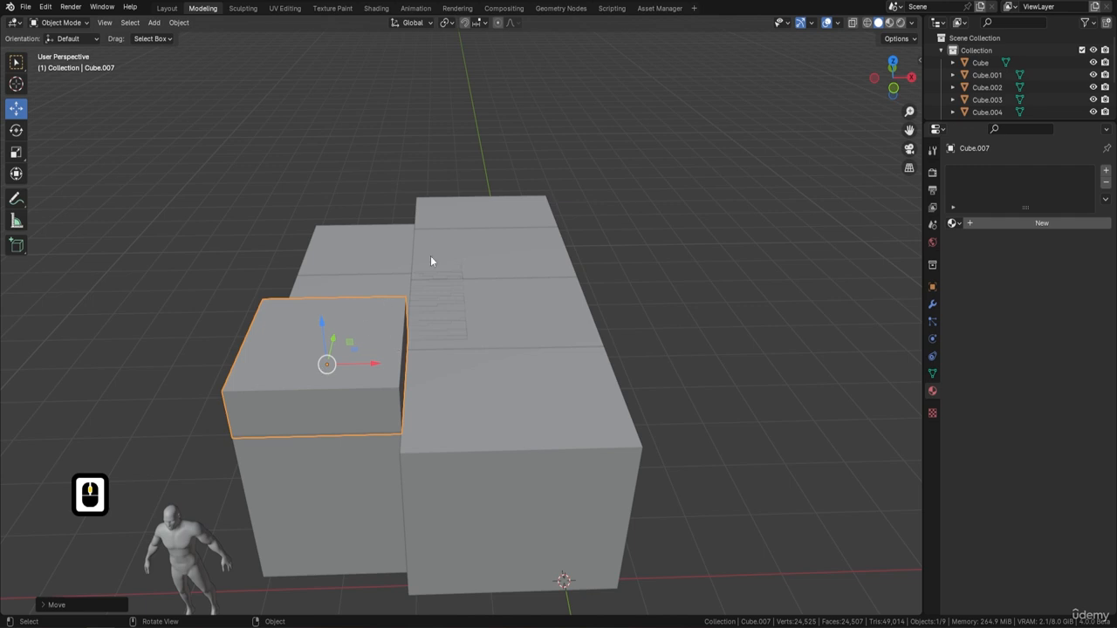
middle_click_drag(480, 349, 503, 325, "shift")
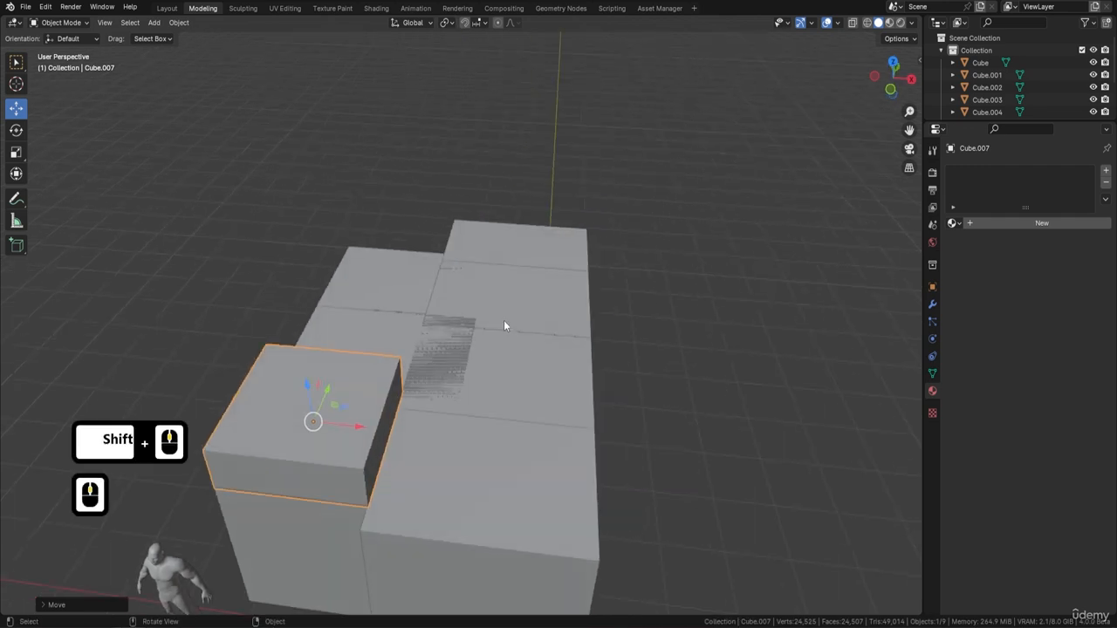
left_click(409, 279)
left_click(490, 275, "shift")
left_click(537, 267, "shift")
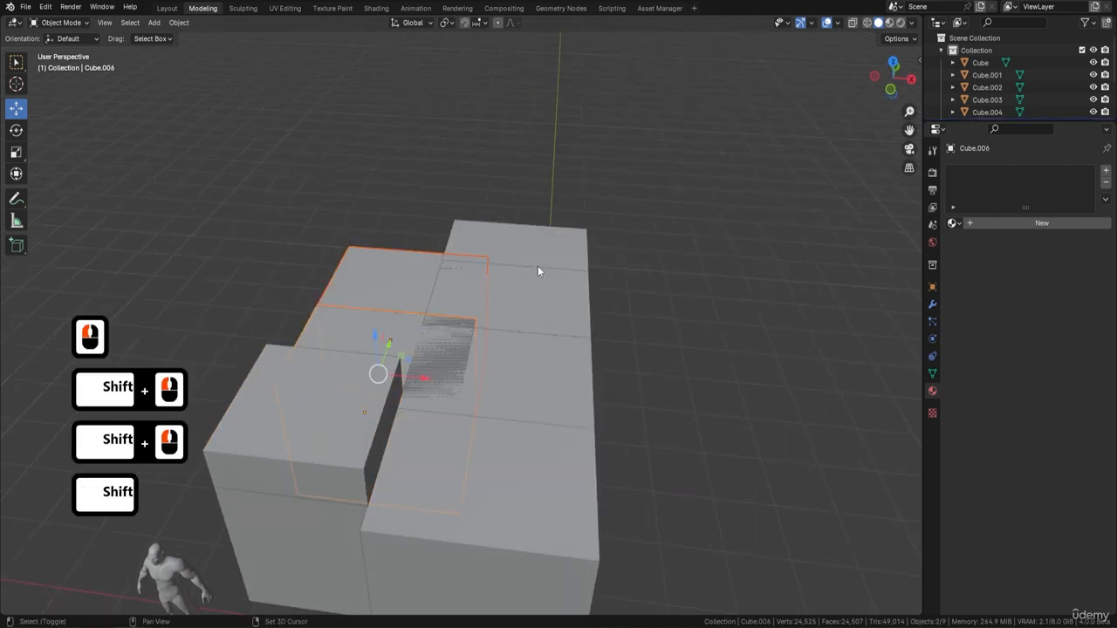
left_click(555, 253, "shift")
left_click(574, 309, "shift")
left_click(569, 406, "shift")
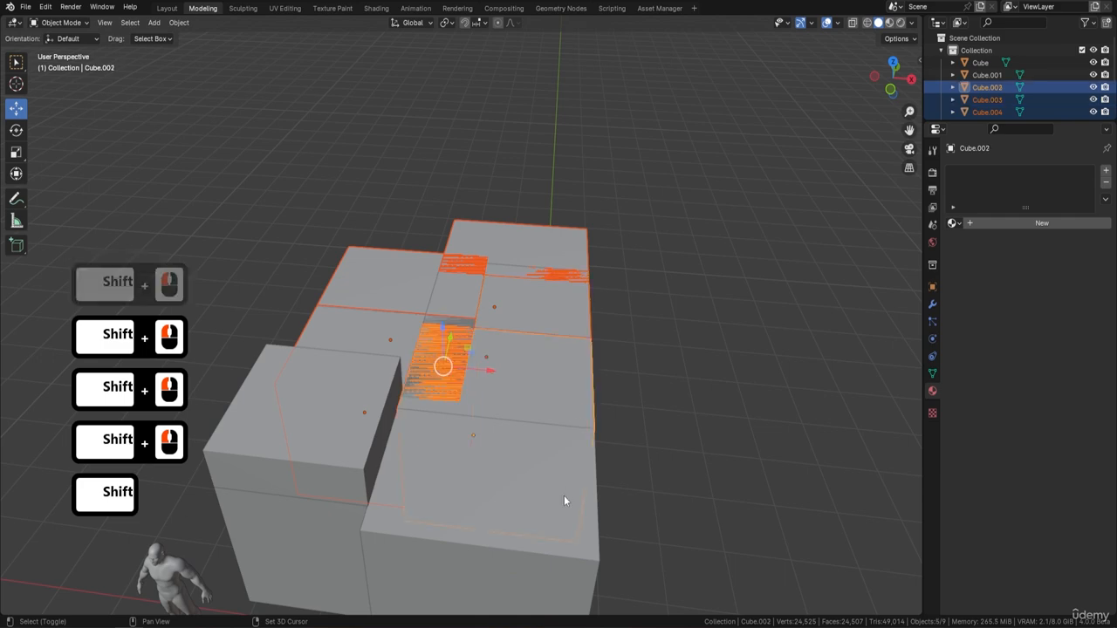
left_click(564, 501, "shift")
middle_click_drag(563, 501, 622, 365)
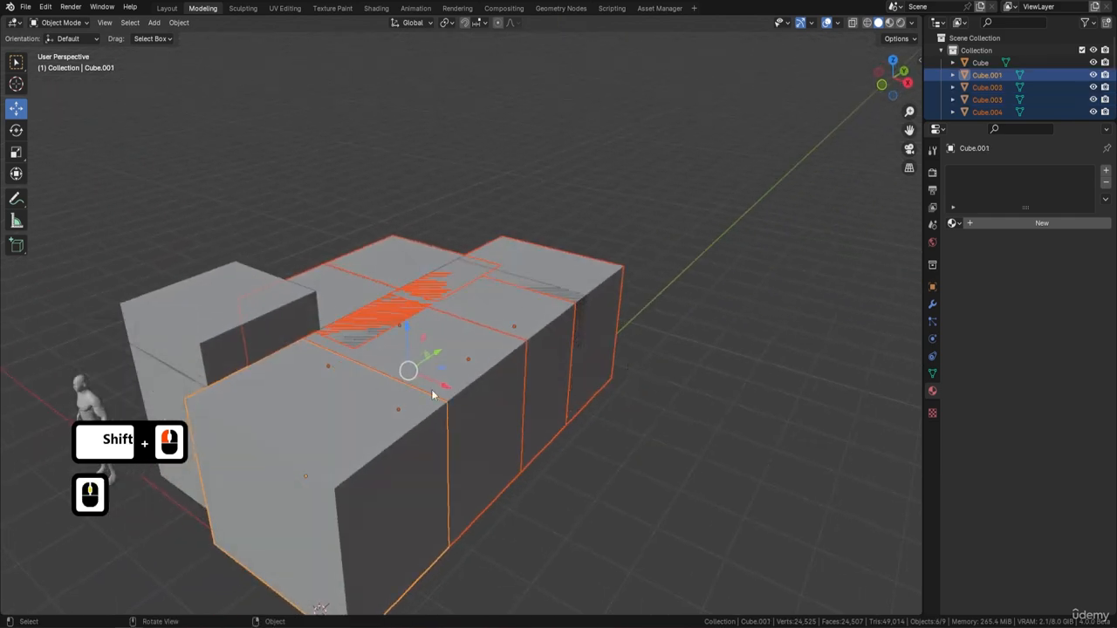
middle_click_drag(431, 389, 590, 279, "shift")
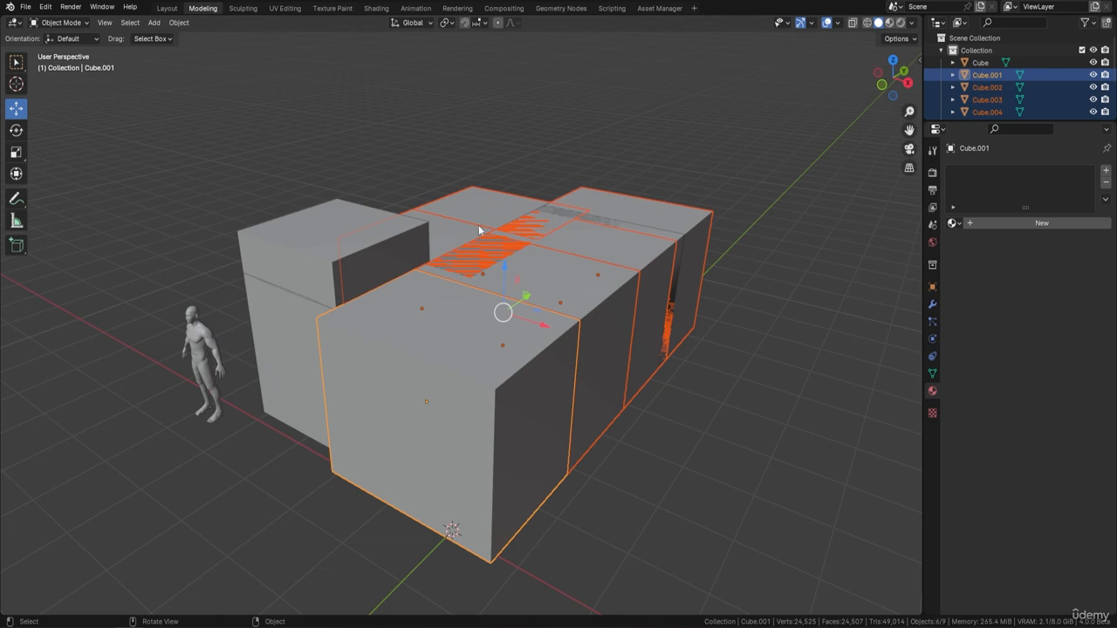
Enter Edit Mode on the six blocks and select the top face of each one
key("Tab")
left_click(455, 236)
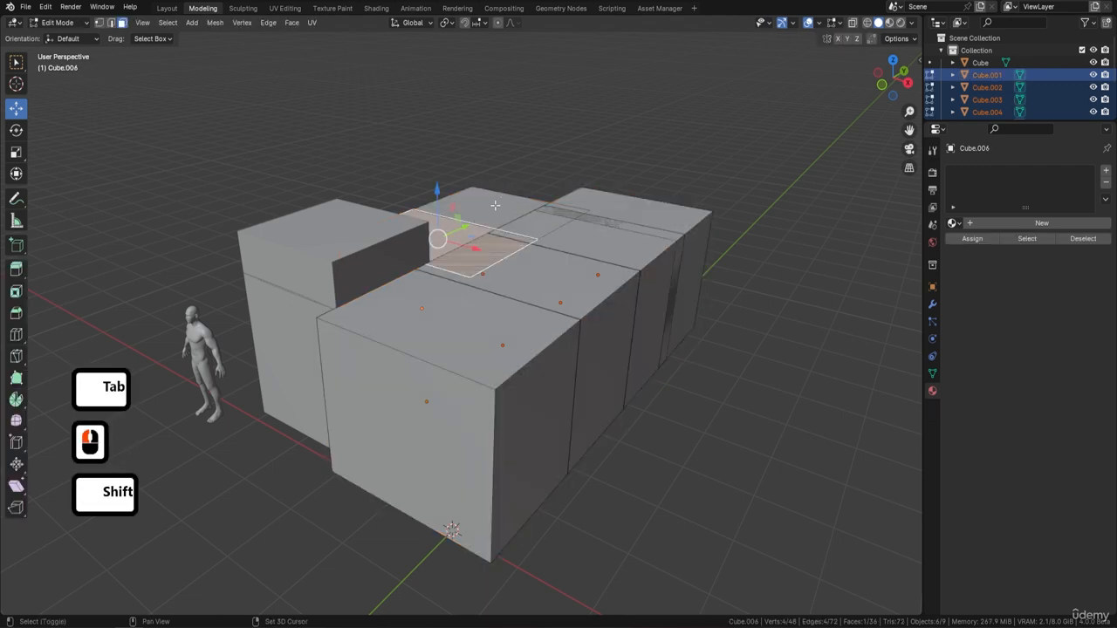
left_click(495, 204, "shift")
left_click(624, 214, "shift")
left_click(593, 249, "shift")
left_click(532, 281, "shift")
left_click(508, 328, "shift")
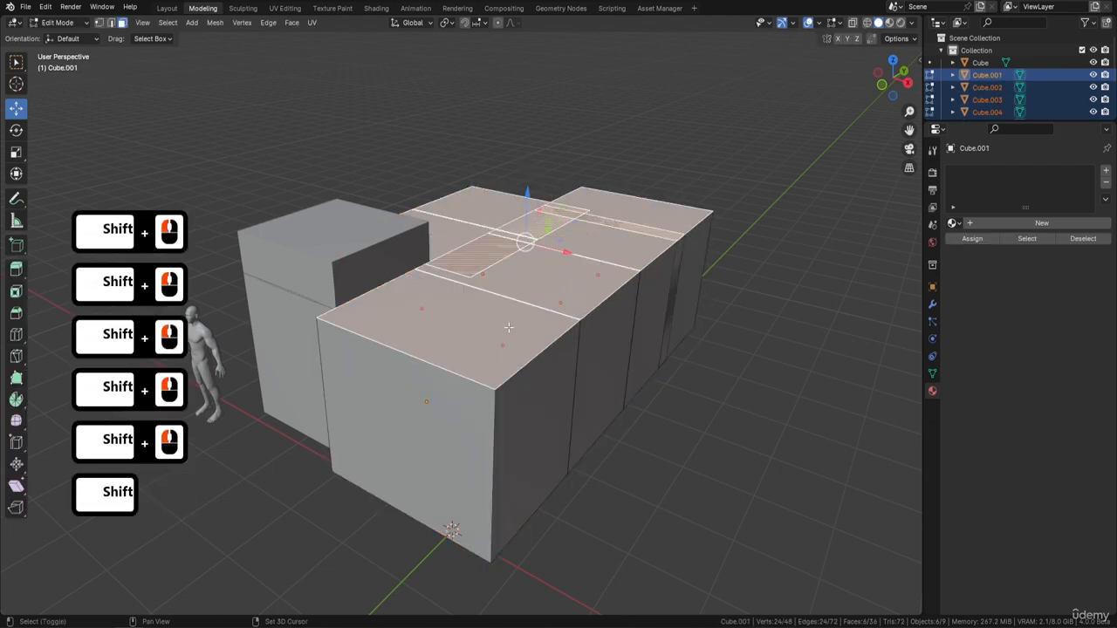
Try raising the six top faces level with the stacked block, select the four top faces of the longer row, and leave Edit Mode
left_click_drag(527, 197, 534, 164)
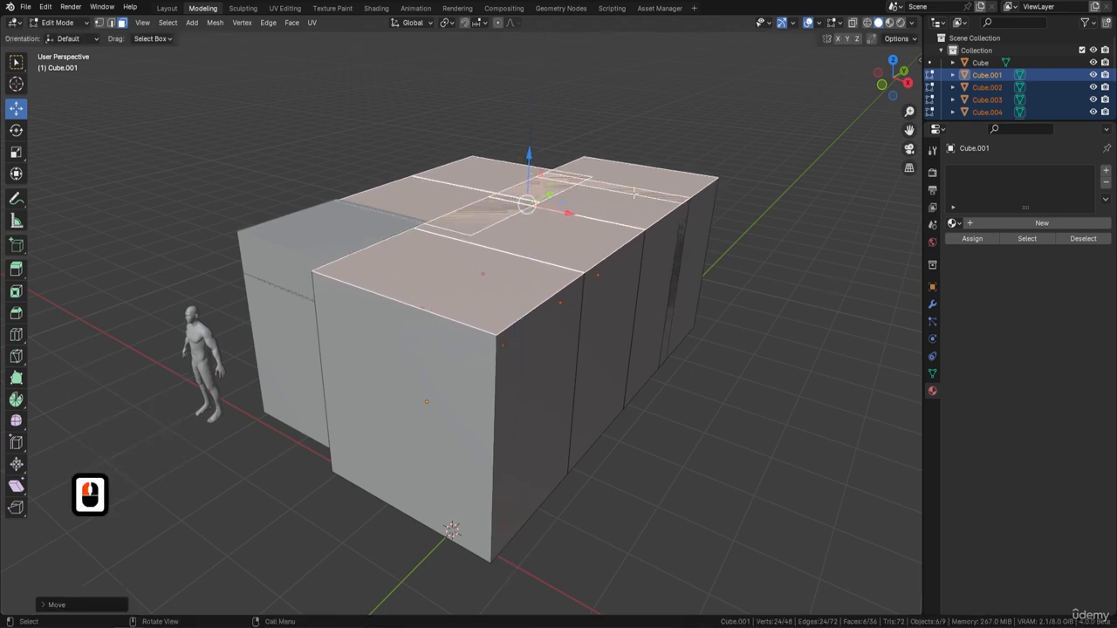
left_click(469, 267)
left_click(549, 223, "shift")
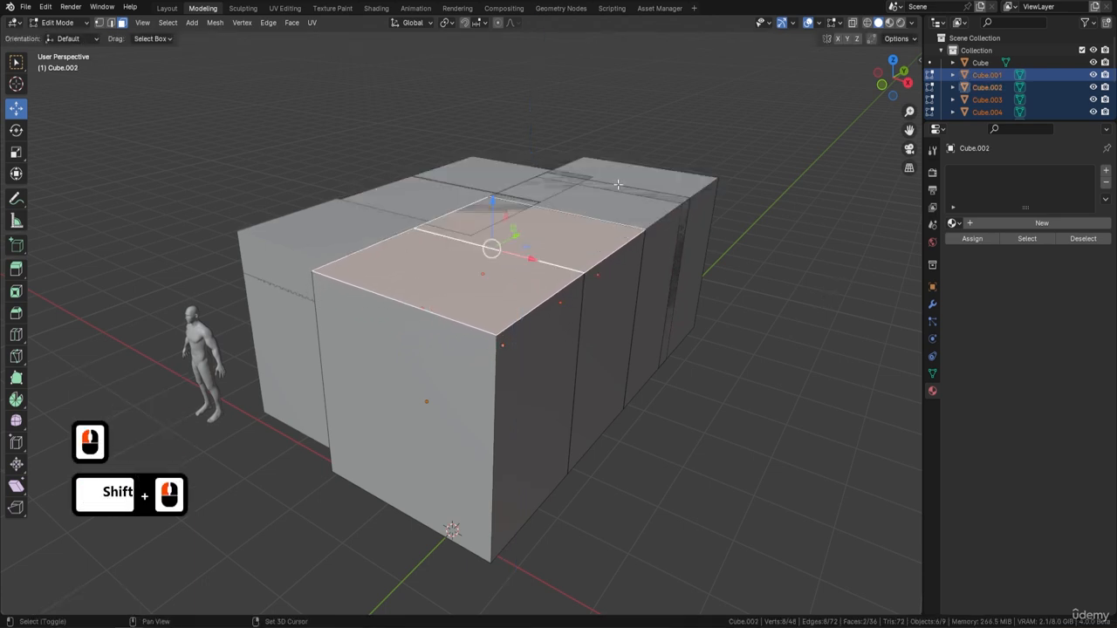
left_click(605, 205, "shift")
left_click(628, 179, "shift")
key("Tab")
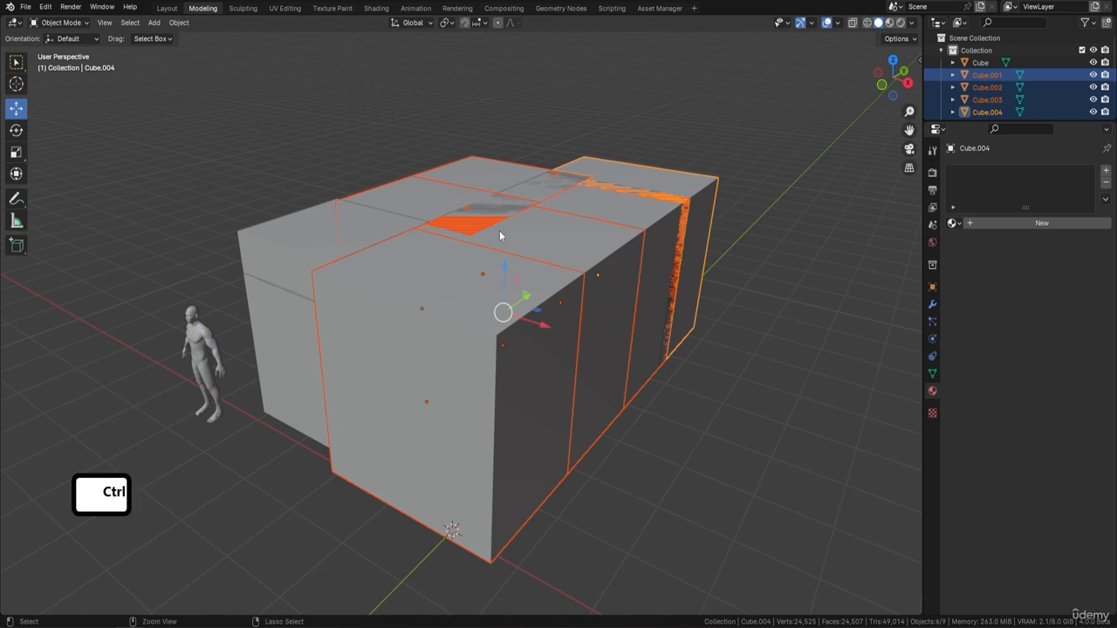
Undo back to the six selected top faces at their original height
key("ctrl+z")
key("ctrl+z")
key("ctrl+z")
key("ctrl+z")
key("ctrl+z")
key("ctrl+z")
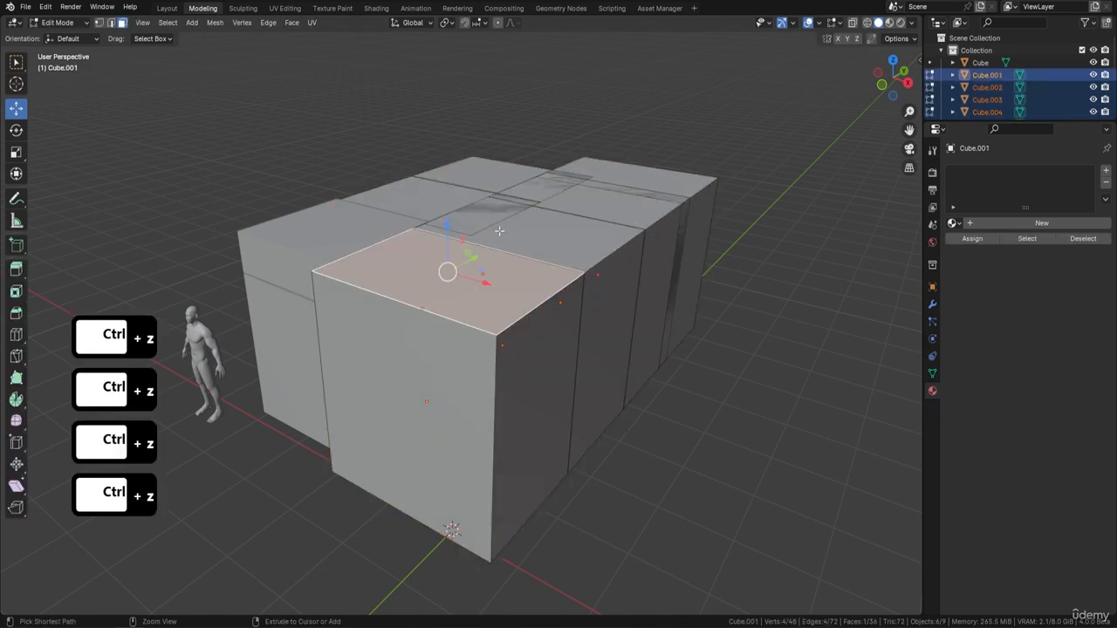
Duplicate the six selected top faces and move the copies slightly above the lower blocks
middle_click_drag(511, 261, 477, 253)
scroll(507, 243, "up", 3)
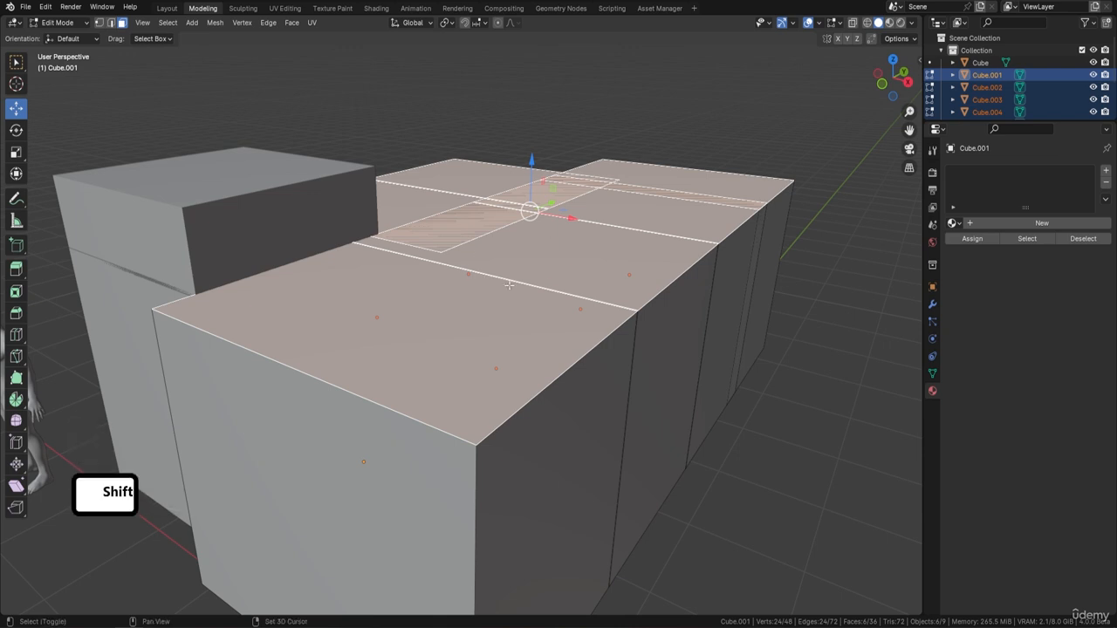
key("shift+d")
key("Return")
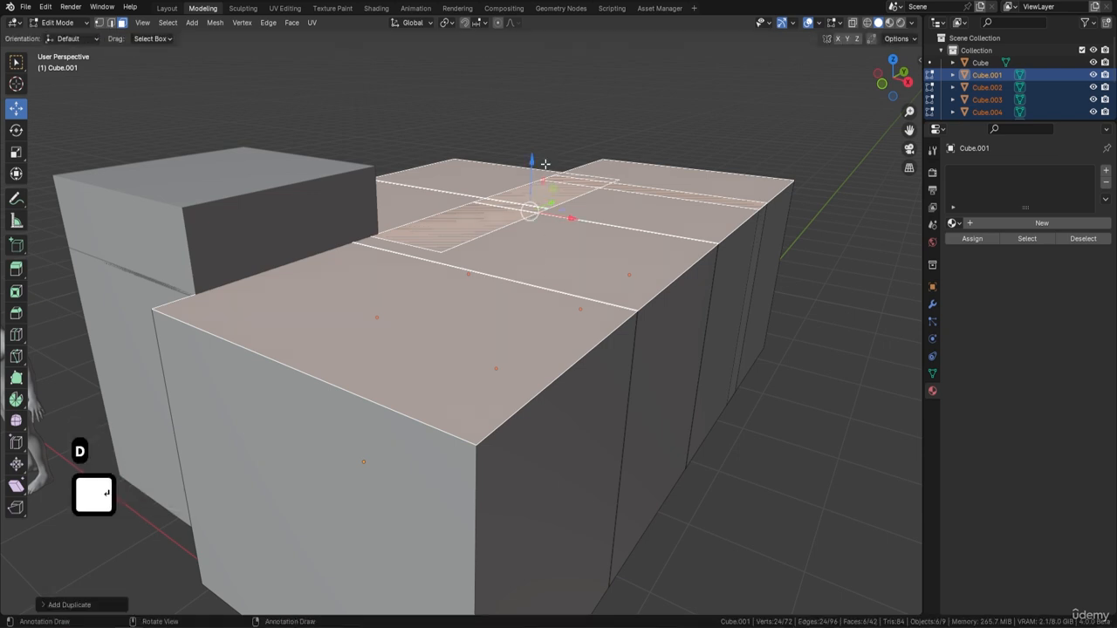
left_click_drag(532, 163, 562, 351)
middle_click_drag(487, 385, 570, 353)
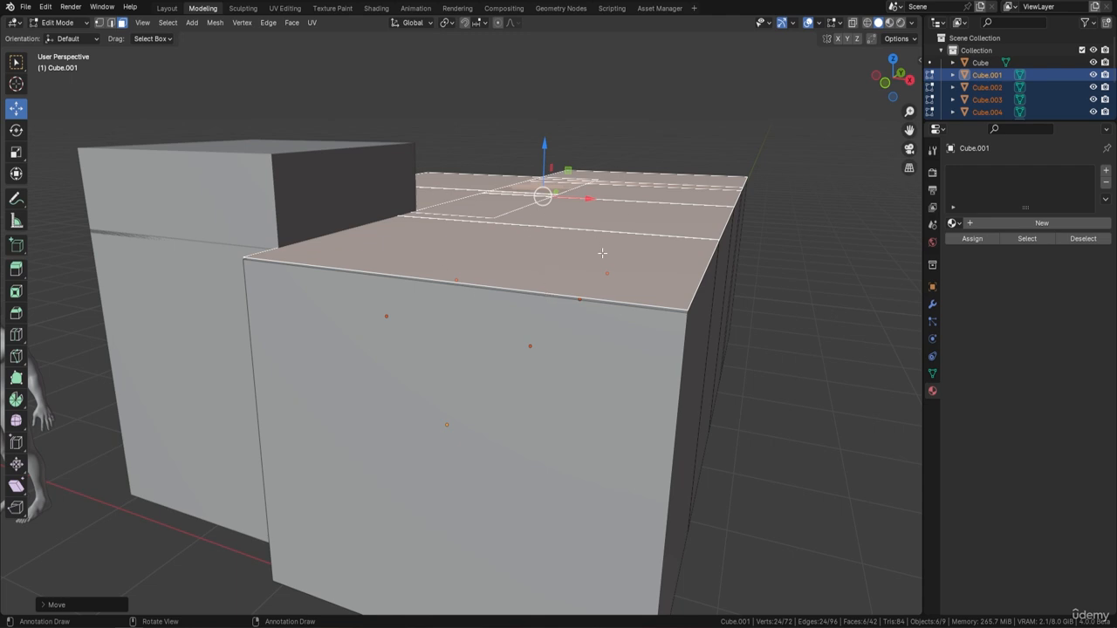
Extrude the duplicated faces upward until they are about level with the top of the stacked block
key("e")
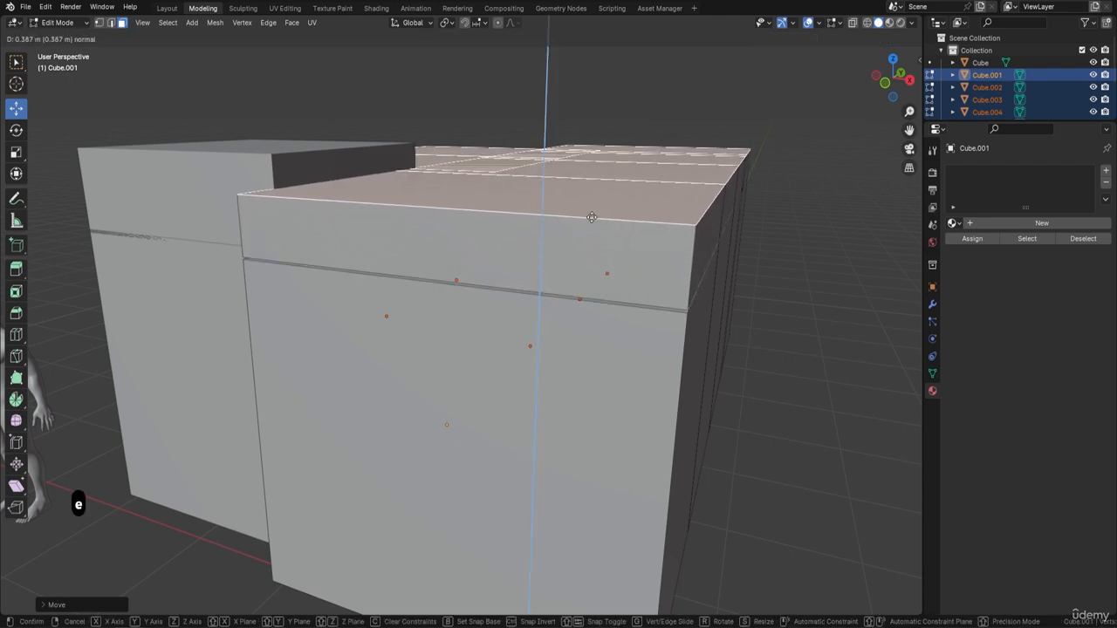
left_click(593, 196)
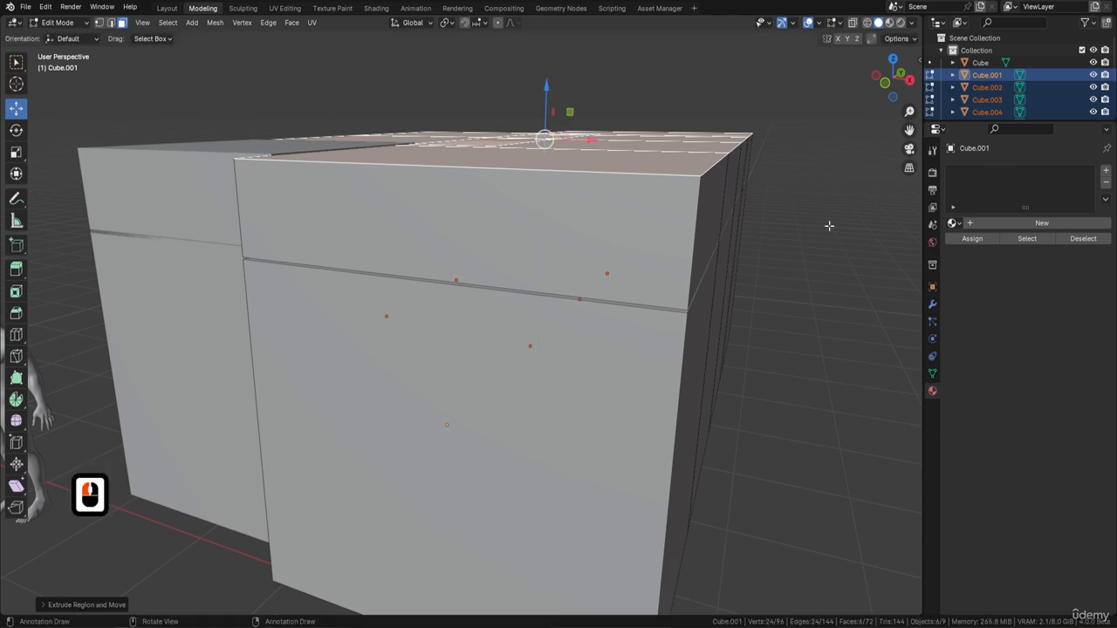
middle_click_drag(624, 158, 515, 273)
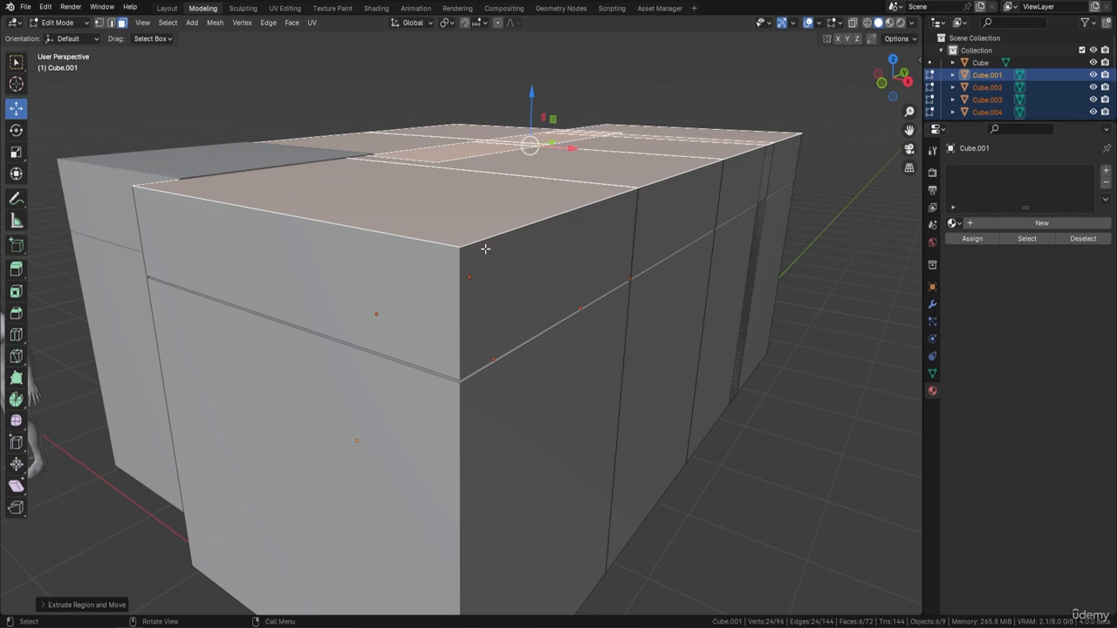
Select all linked geometry of the six extruded upper slabs, separate it by Selection, and return to Object Mode
key("ctrl+l")
middle_click_drag(658, 195, 477, 210)
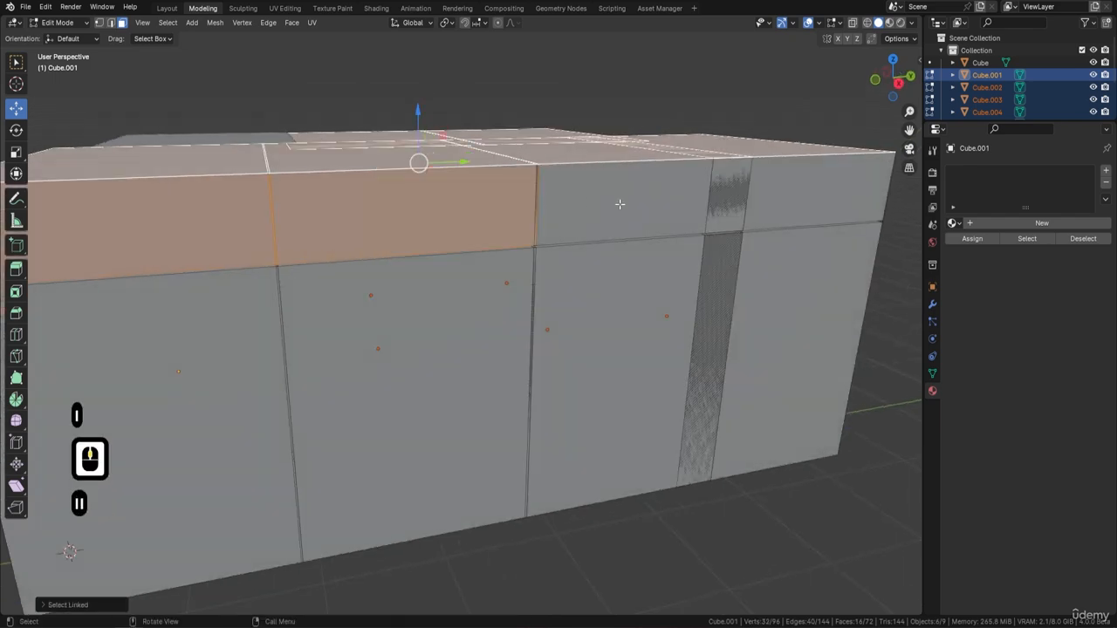
key("l")
key("l")
middle_click_drag(787, 180, 569, 192)
key("l")
key("l")
key("p")
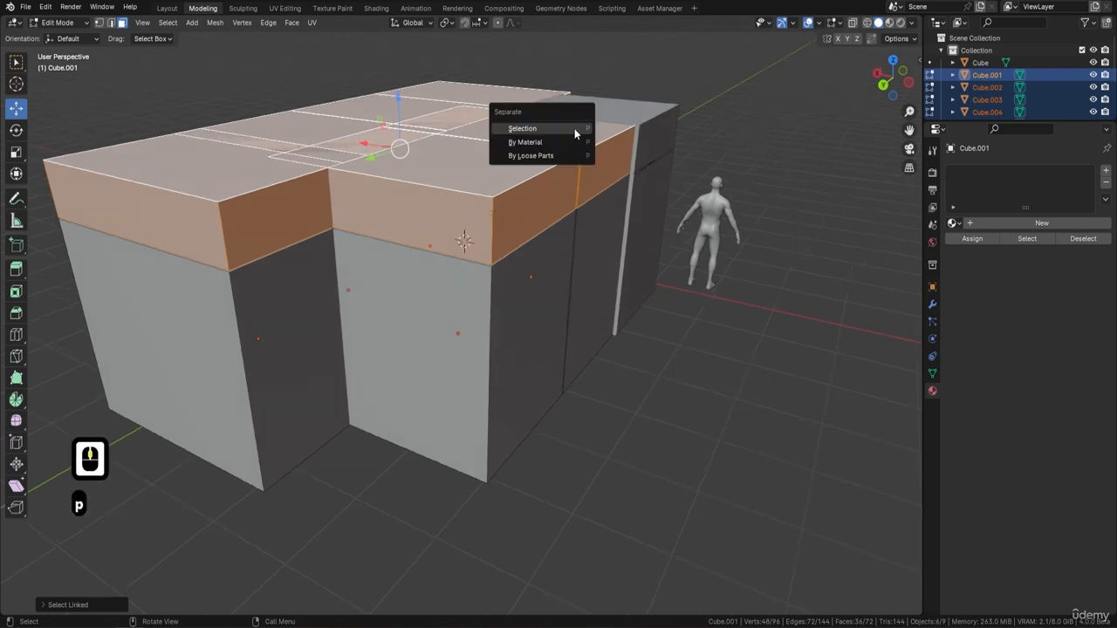
left_click(528, 130)
key("Tab")
middle_click_drag(619, 157, 474, 280)
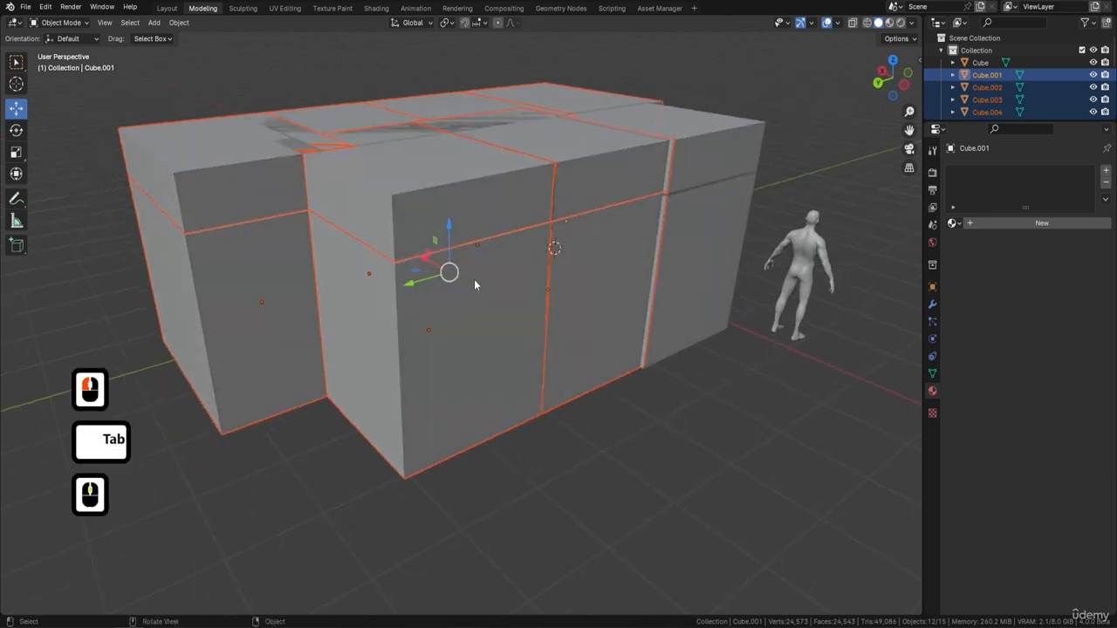
Examine the separated upper blocks by selecting several in turn, and inspect the two-level layout against the human figure
left_click(473, 281)
left_click(485, 180)
left_click(639, 152)
left_click(709, 143)
middle_click_drag(708, 244, 421, 305)
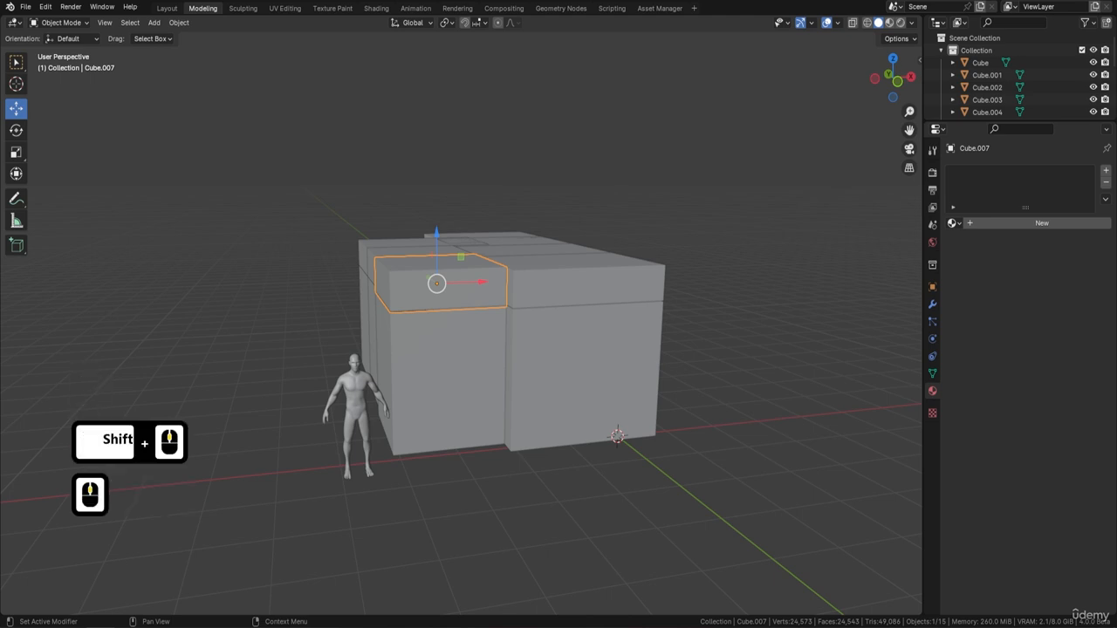
middle_click_drag(449, 257, 491, 266)
middle_click_drag(570, 347, 577, 362, "shift")
middle_click_drag(577, 362, 594, 353)
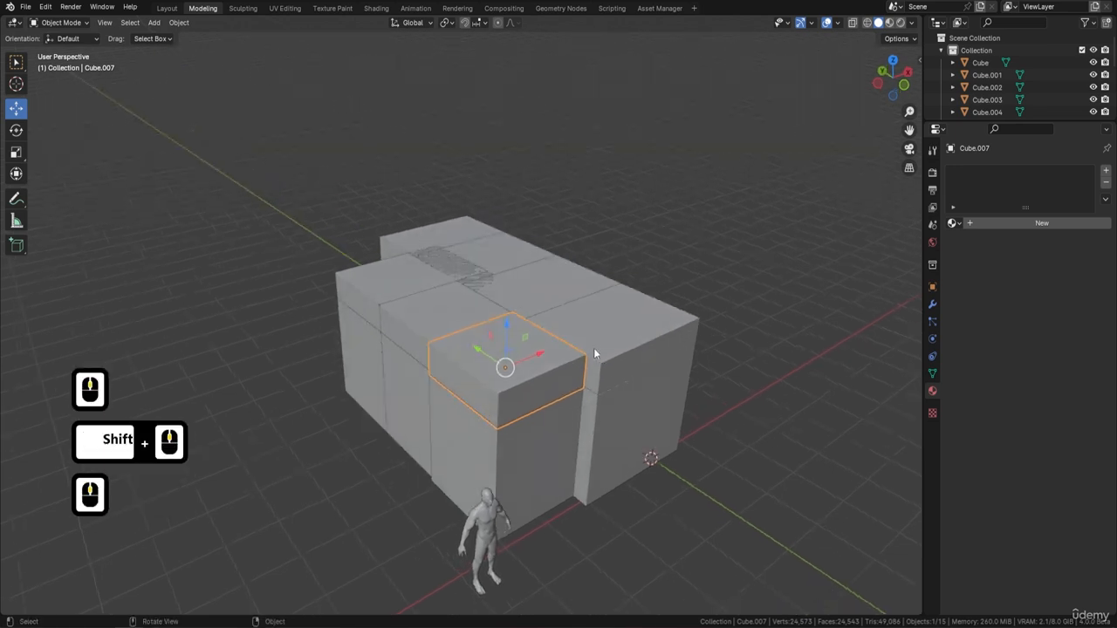
Duplicate the front corner slab of the upper layer and raise the copy to sit directly on top of it
left_click(544, 366)
scroll(552, 339, "up", 3)
middle_click_drag(559, 304, 571, 292, "shift")
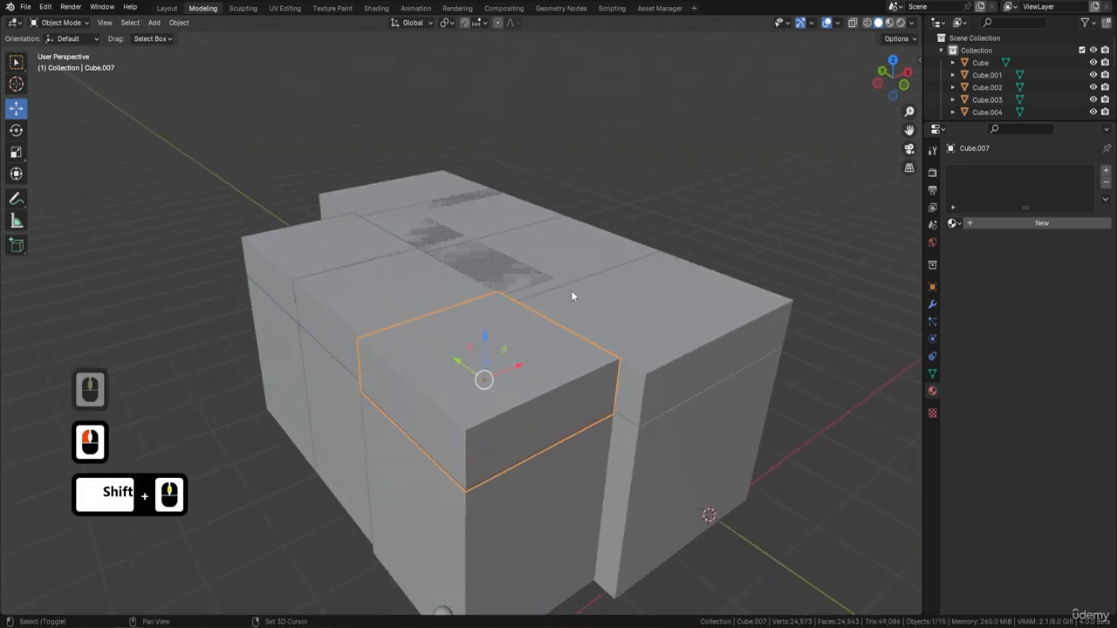
middle_click_drag(541, 364, 552, 335)
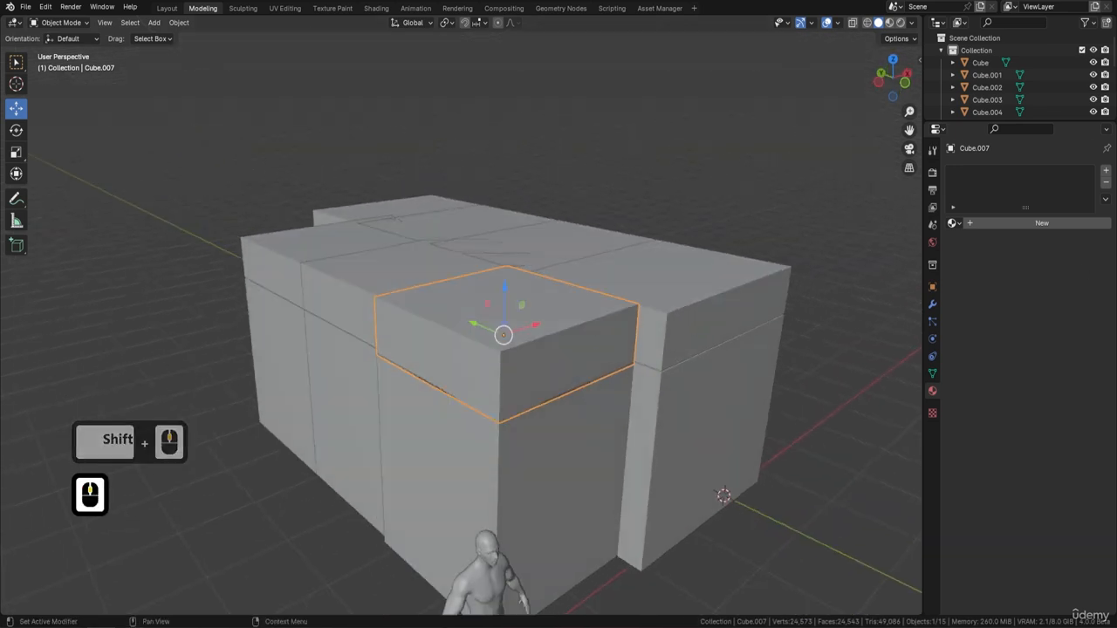
middle_click_drag(504, 299, 555, 318)
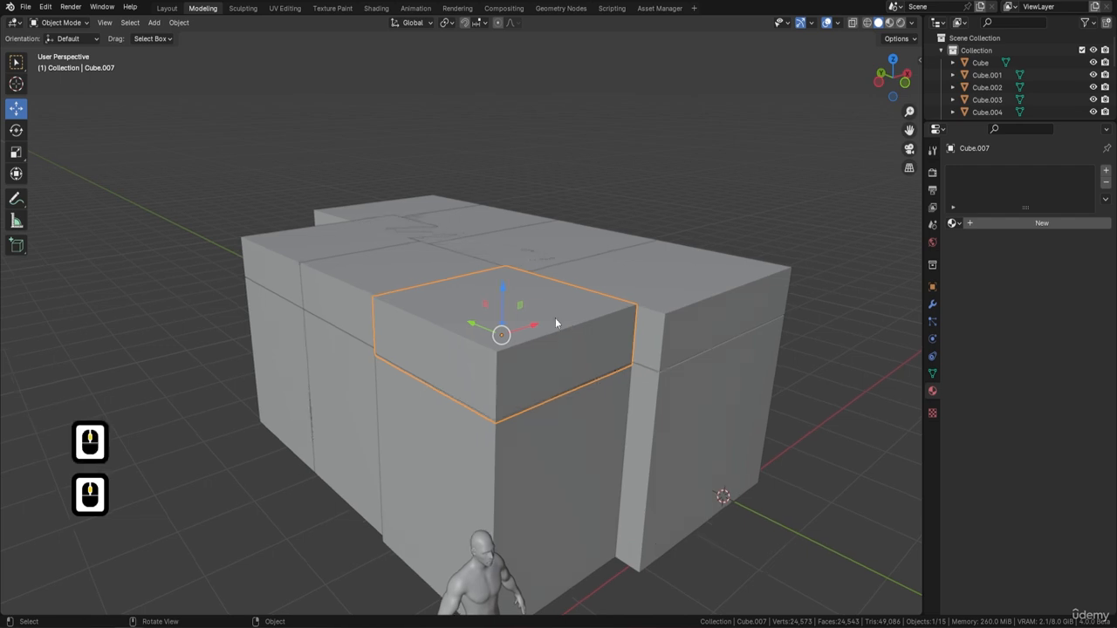
key("shift+d")
key("Return")
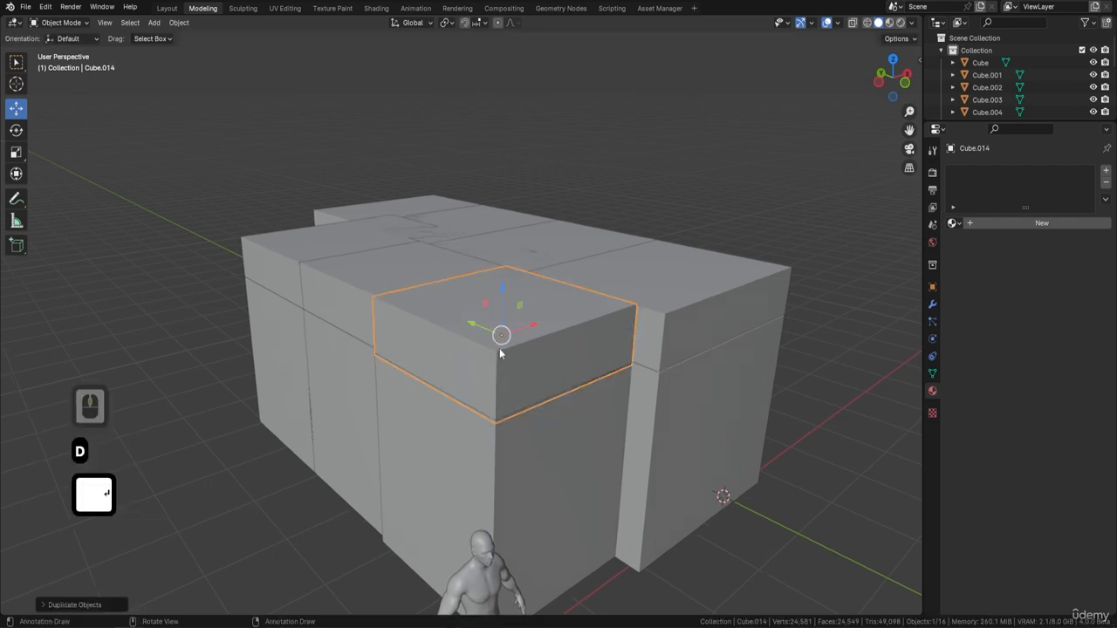
left_click_drag(502, 298, 519, 241)
Move the human reference figure straight up until its feet are level with the top of the upper slabs
scroll(576, 388, "down", 3)
left_click(466, 476)
middle_click_drag(467, 476, 469, 372)
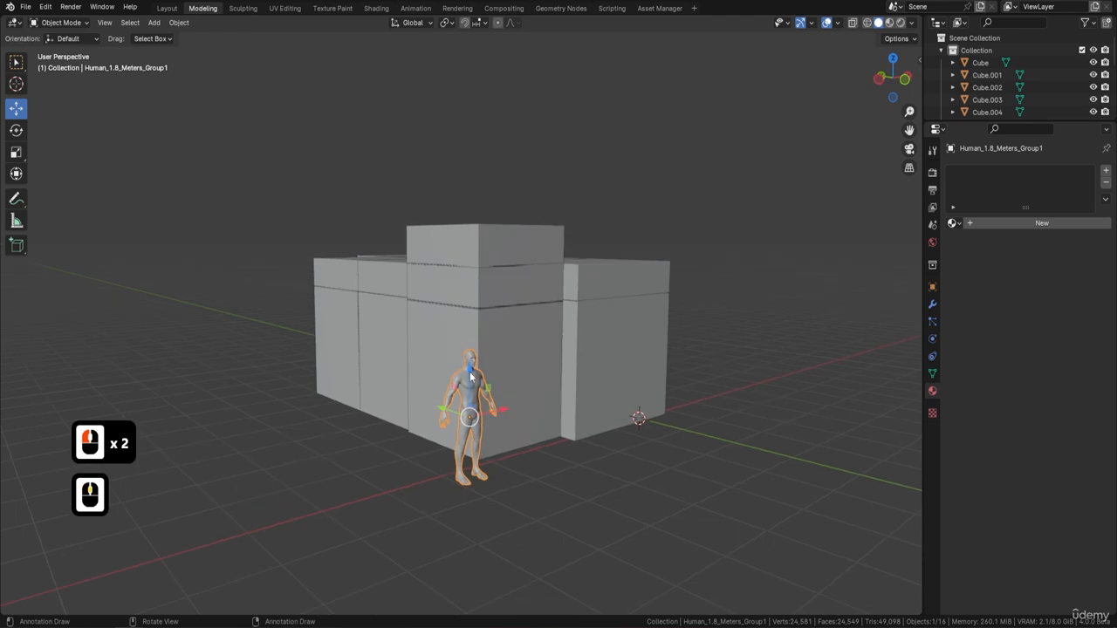
left_click_drag(469, 372, 484, 152)
left_click_drag(487, 155, 487, 155)
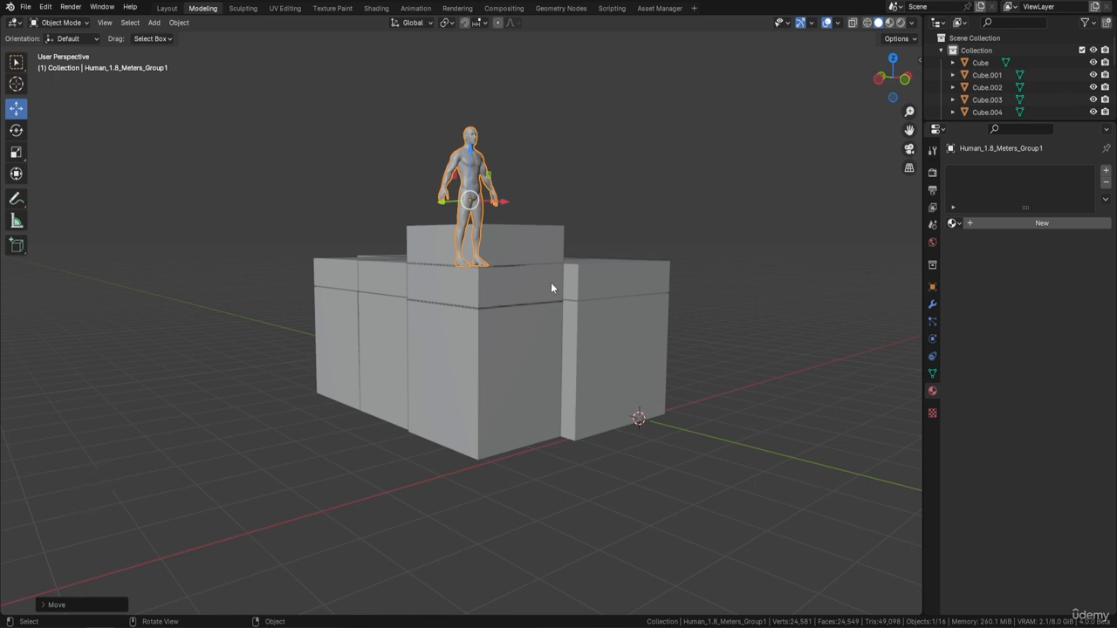
Delete the duplicated slab stacked above the front corner
middle_click_drag(550, 282, 522, 244)
left_click(522, 240)
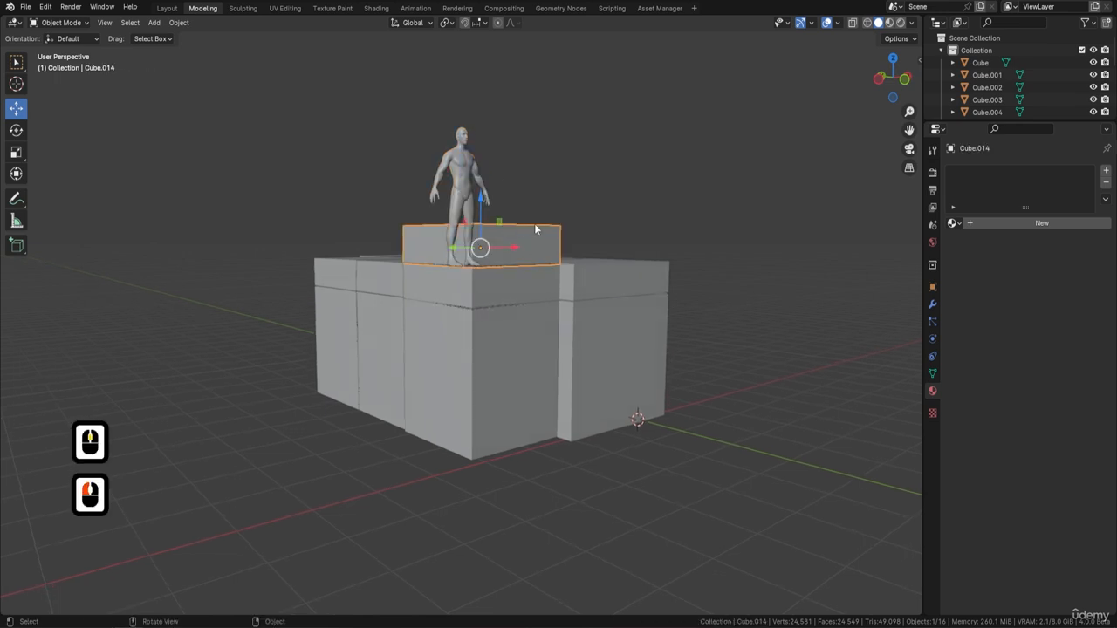
key("Delete")
Duplicate the tall ground-level corner block and raise the copy until it rests on the corner slab
left_click(541, 349)
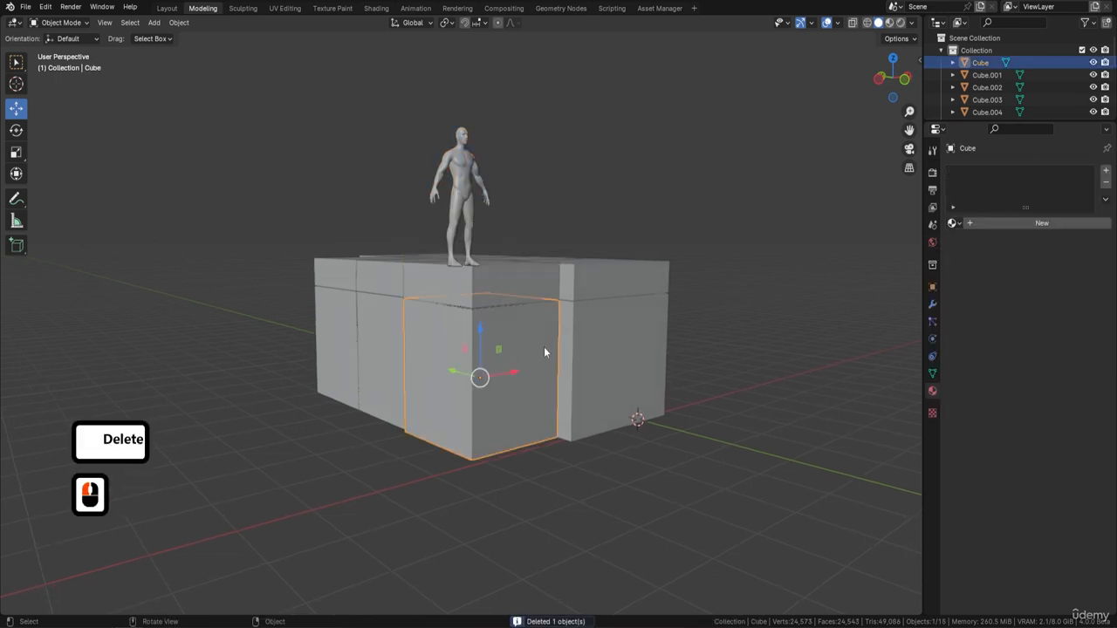
key("shift+d")
key("Return")
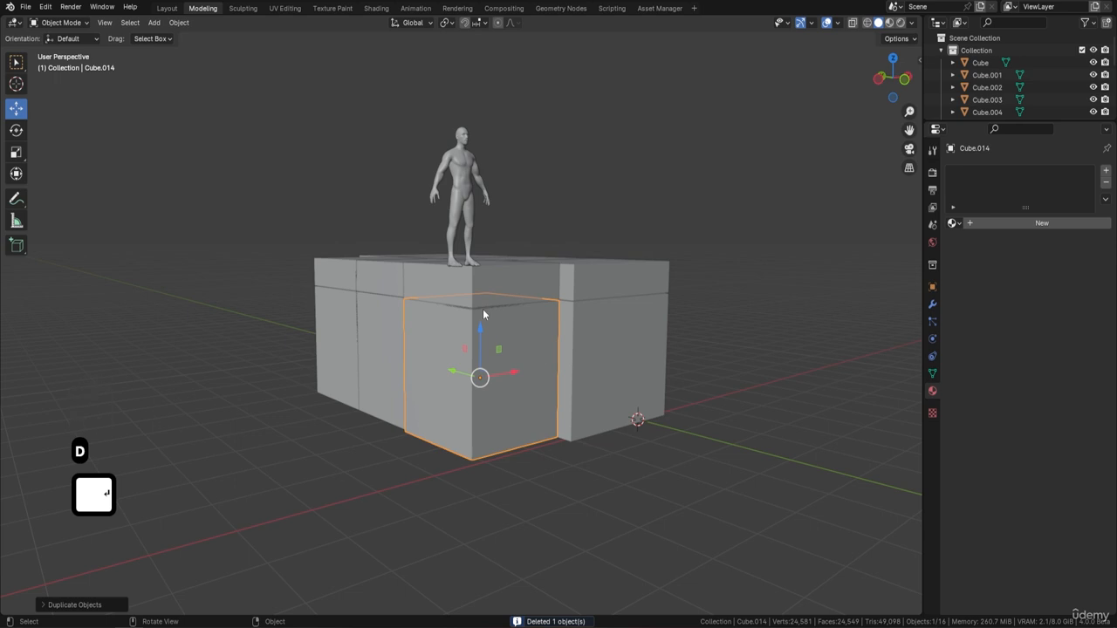
left_click_drag(483, 310, 487, 135)
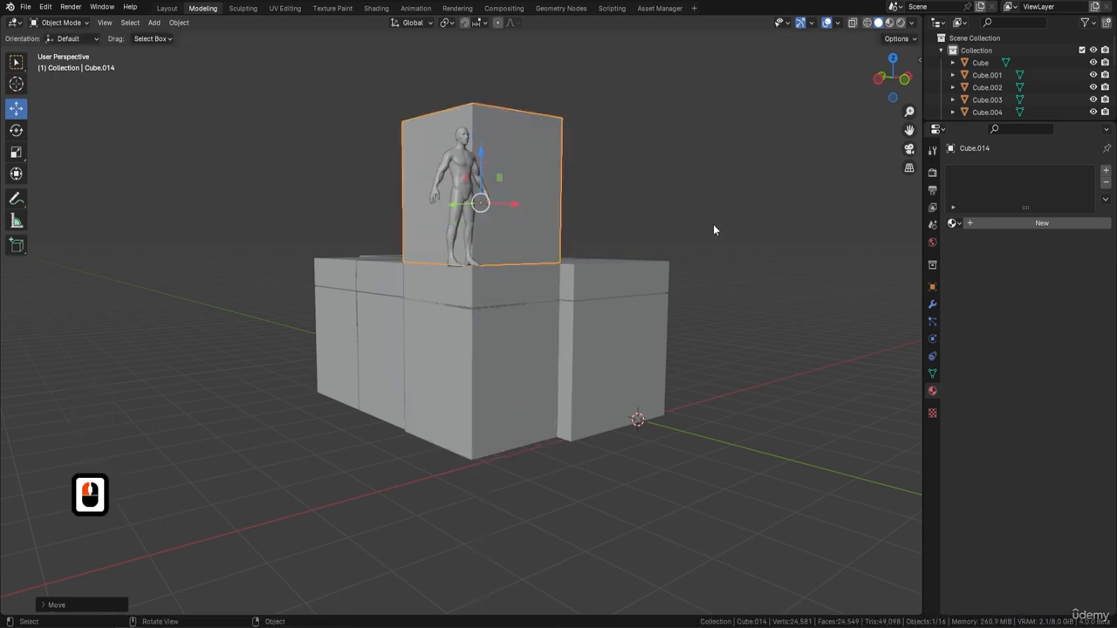
Duplicate the tall ground-level block beside the corner one and raise the copy onto its slab as a second-storey block
middle_click_drag(713, 230, 445, 154)
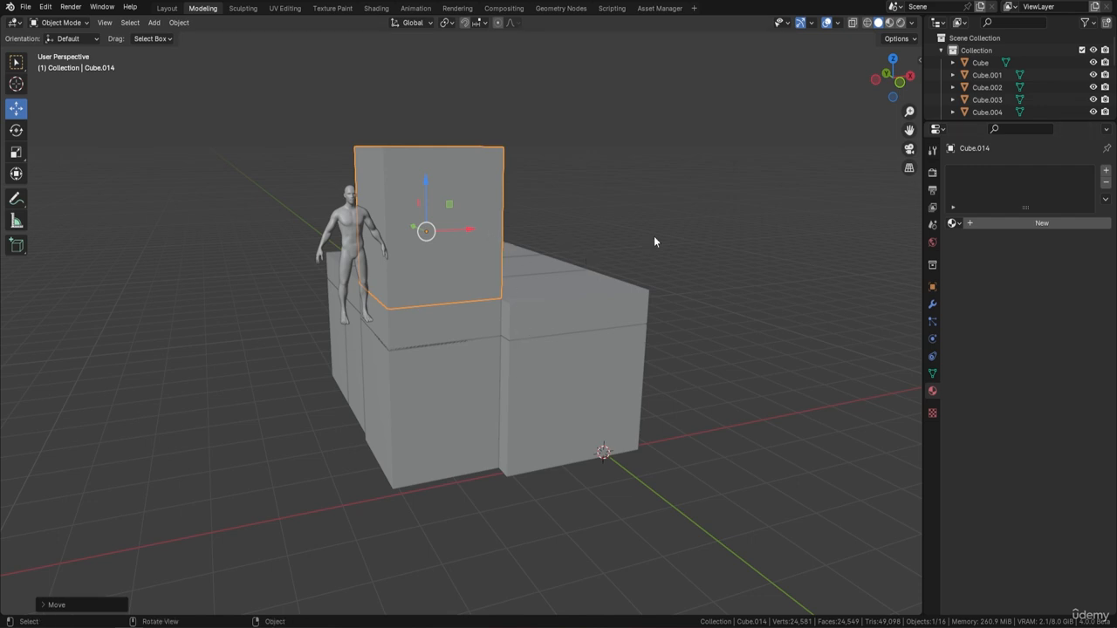
middle_click_drag(655, 241, 528, 288)
middle_click_drag(502, 343, 532, 331)
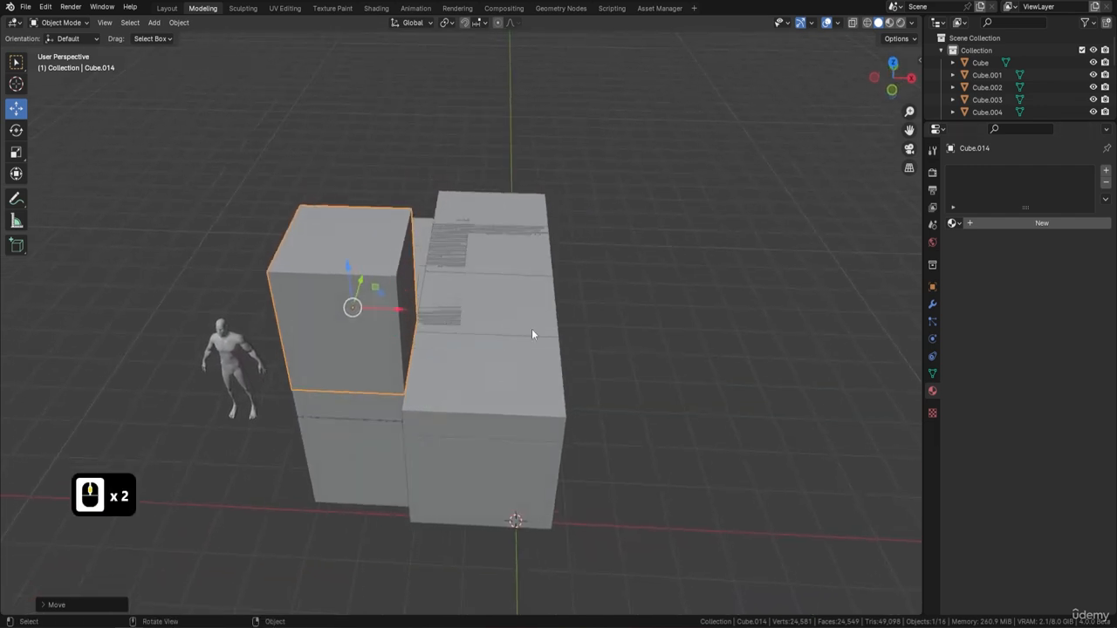
left_click(497, 394)
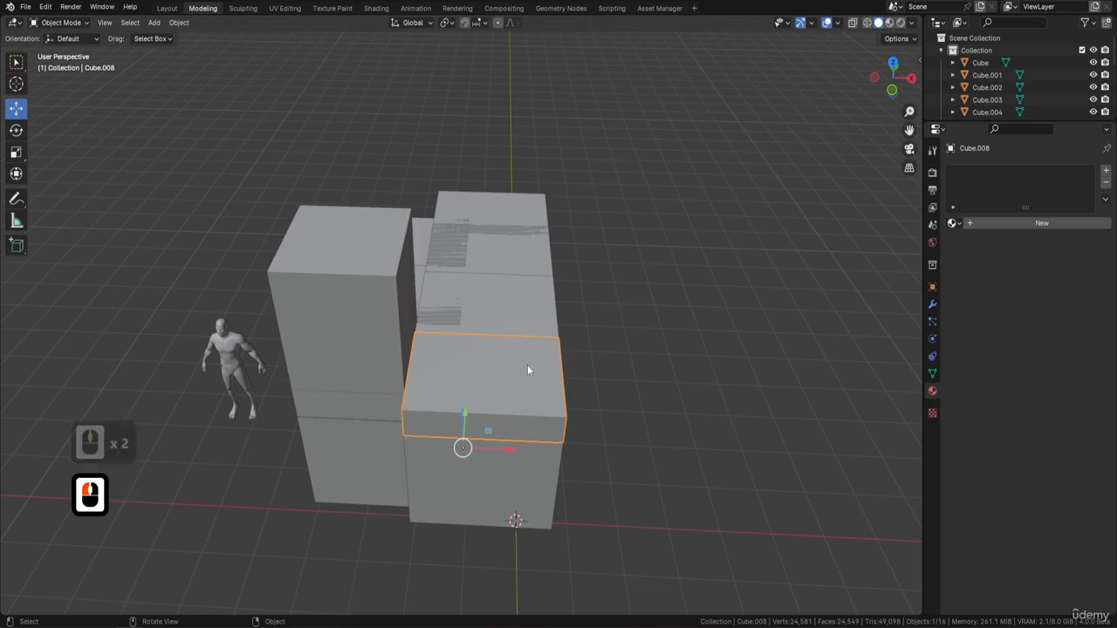
left_click(546, 440)
key("shift+d")
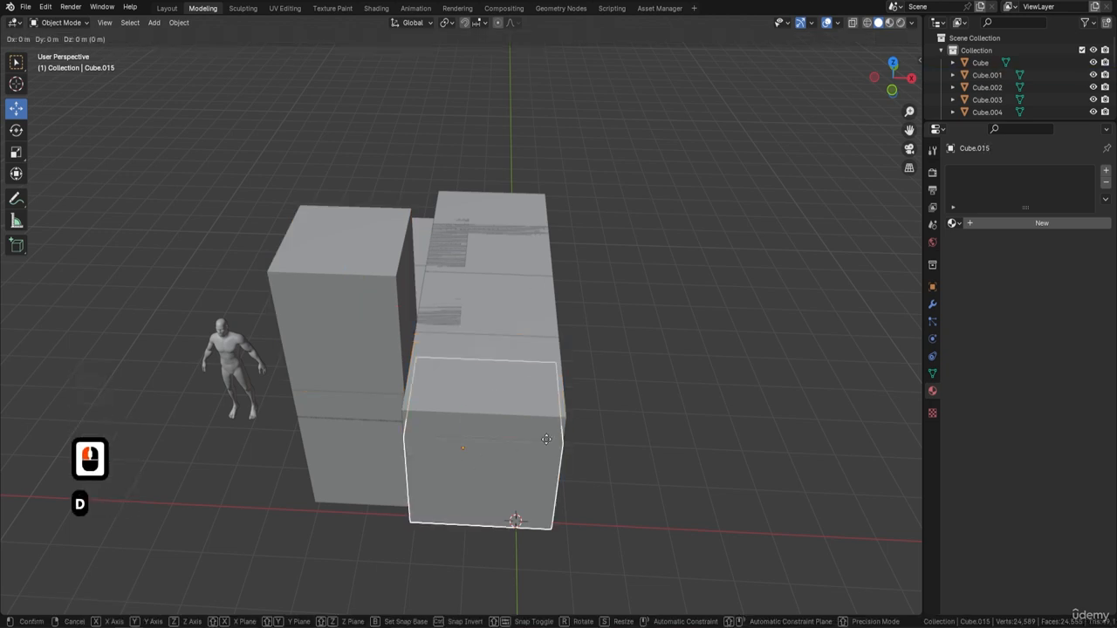
key("Return")
middle_click_drag(568, 431, 479, 306)
left_click_drag(425, 319, 453, 151)
Duplicate the remaining three ground-level blocks of the long row together and raise the copies onto the slabs above them
middle_click_drag(453, 152, 1095, 334)
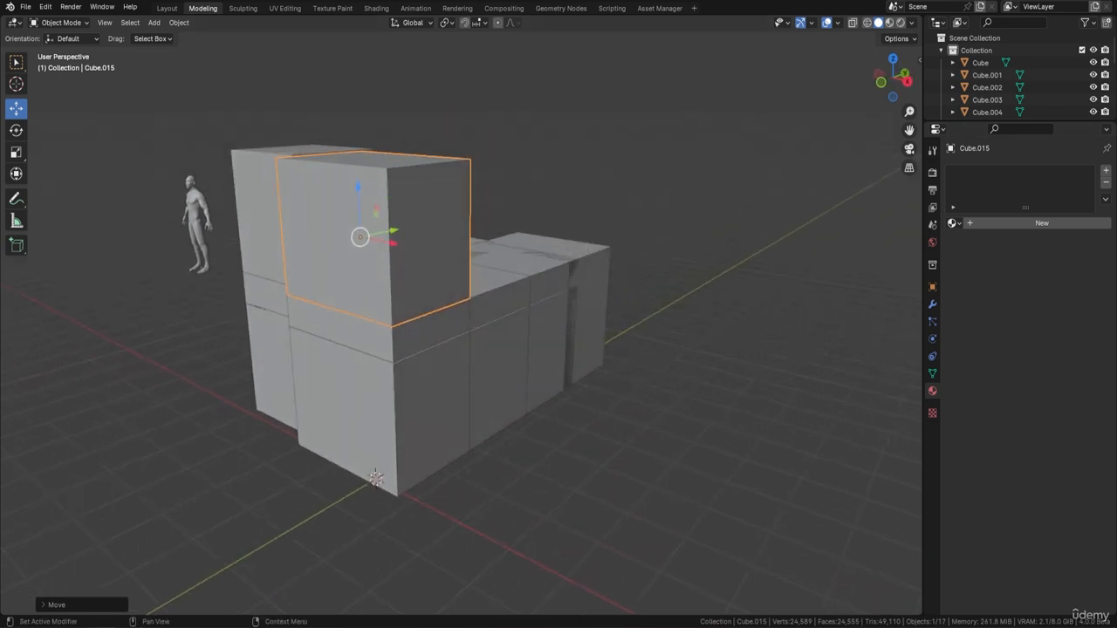
middle_click_drag(698, 288, 410, 363)
left_click(434, 362)
left_click(518, 352, "shift")
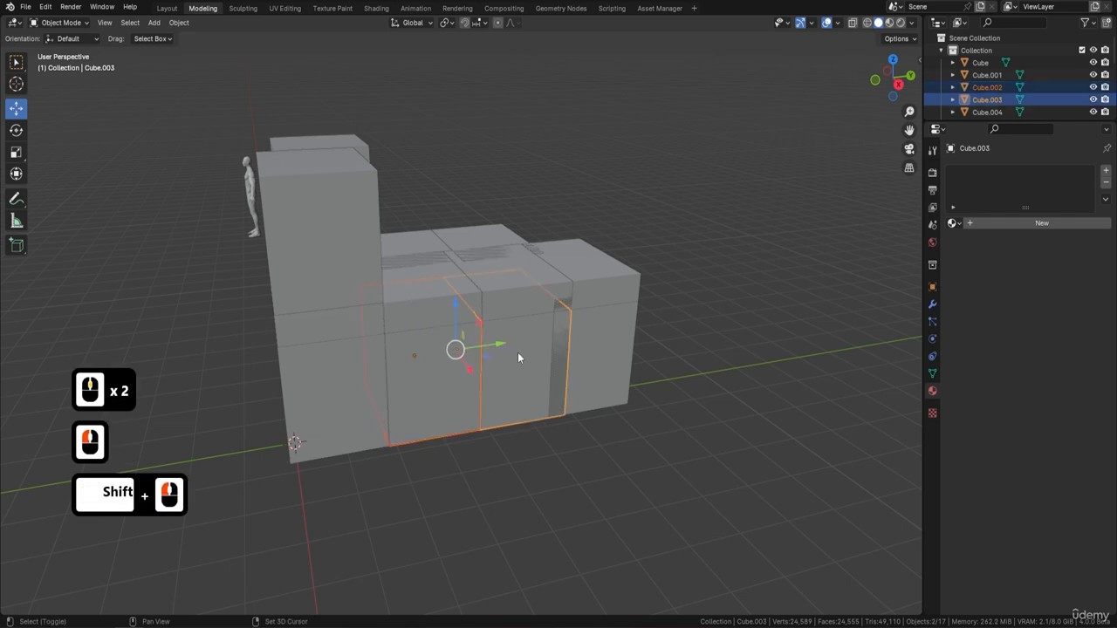
left_click(606, 337, "shift")
key("shift+d")
key("Return")
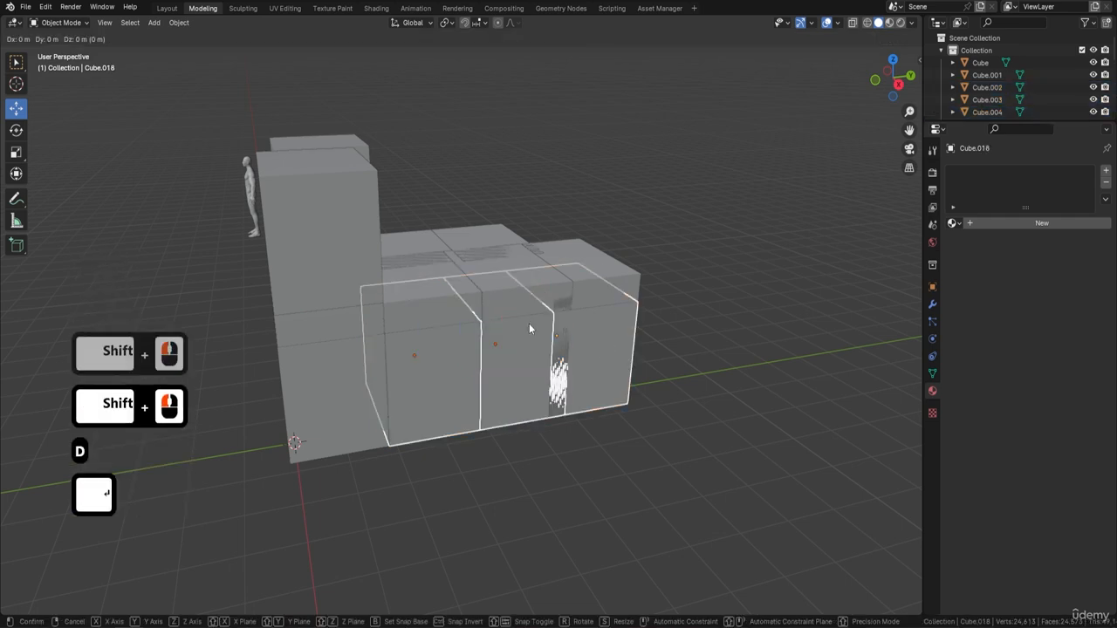
left_click_drag(504, 295, 506, 167)
Add a vertical loop cut to the end block of the upper row and move it about 0.5 m along X toward the outer side
middle_click_drag(658, 243, 595, 256)
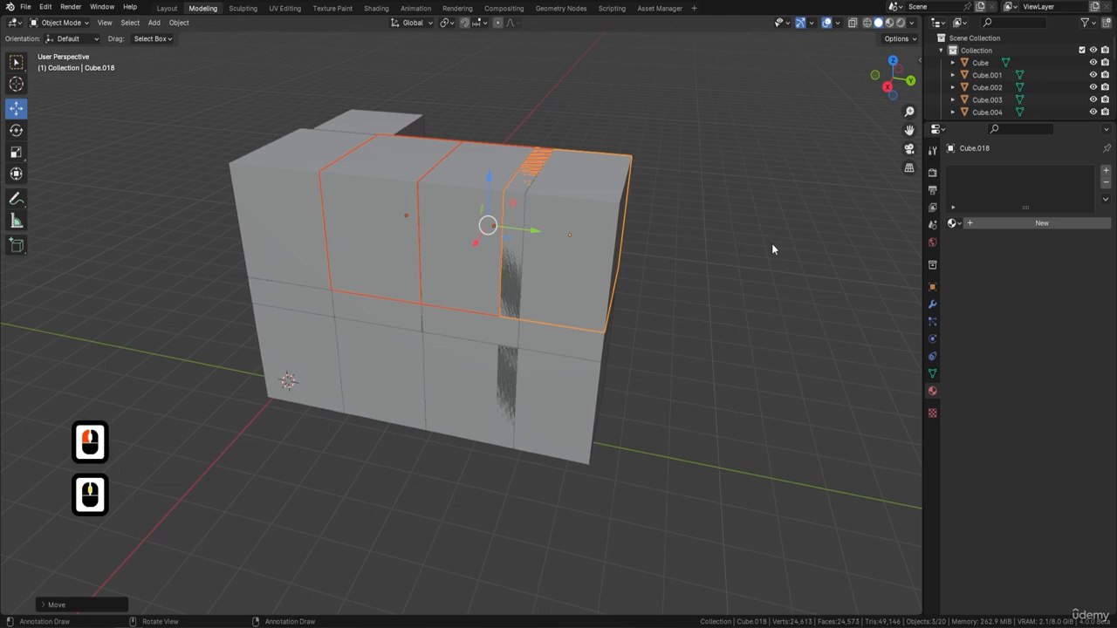
middle_click_drag(646, 222, 511, 270)
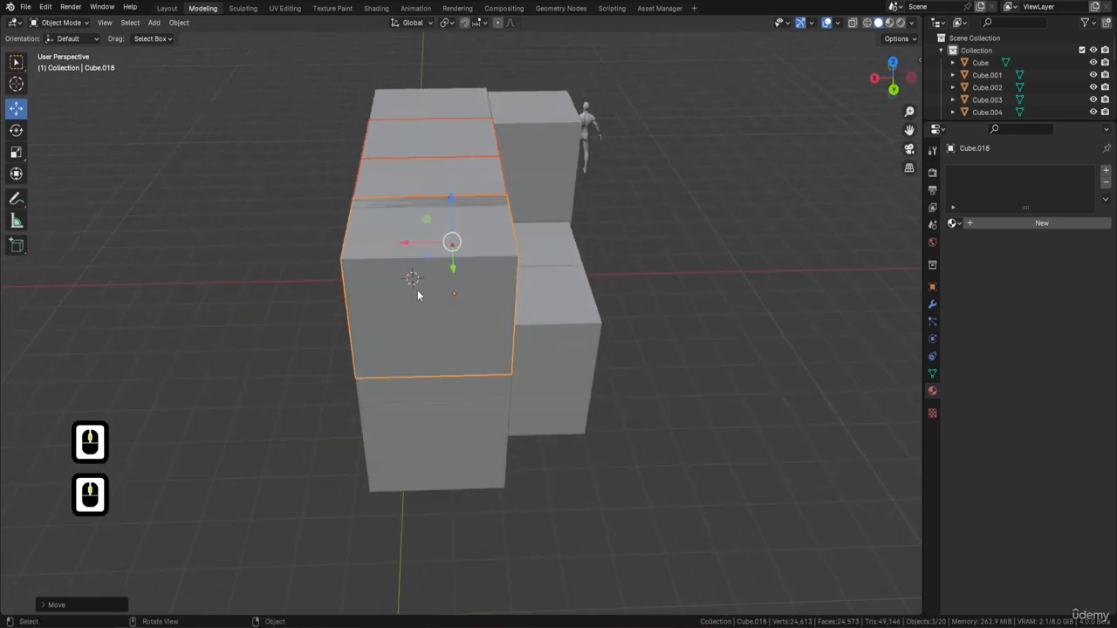
middle_click_drag(417, 294, 530, 254)
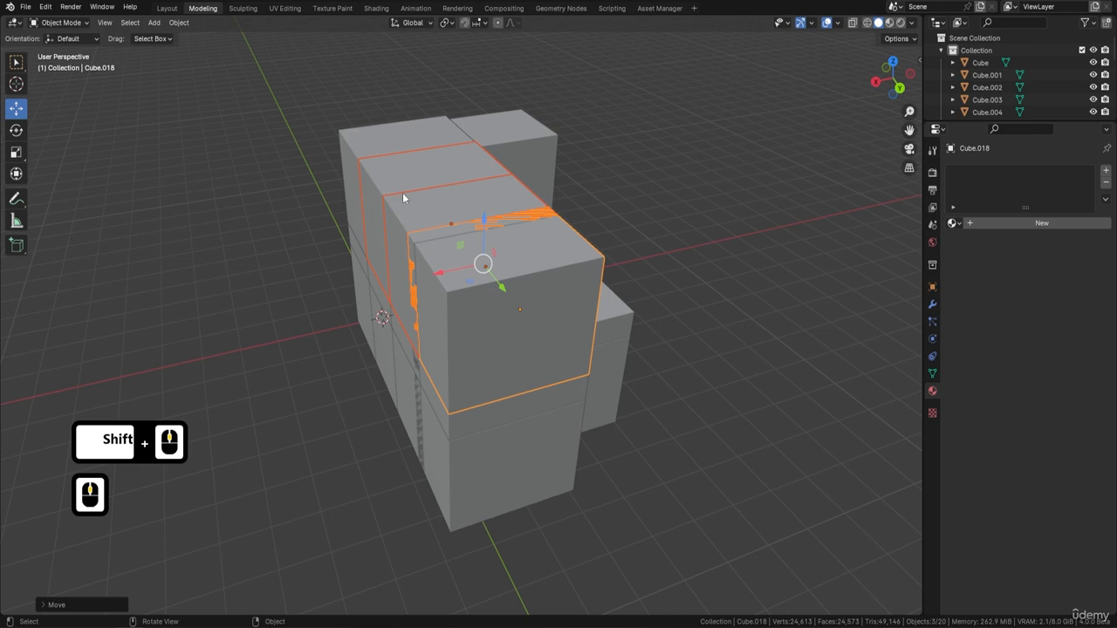
middle_click_drag(464, 320, 485, 310)
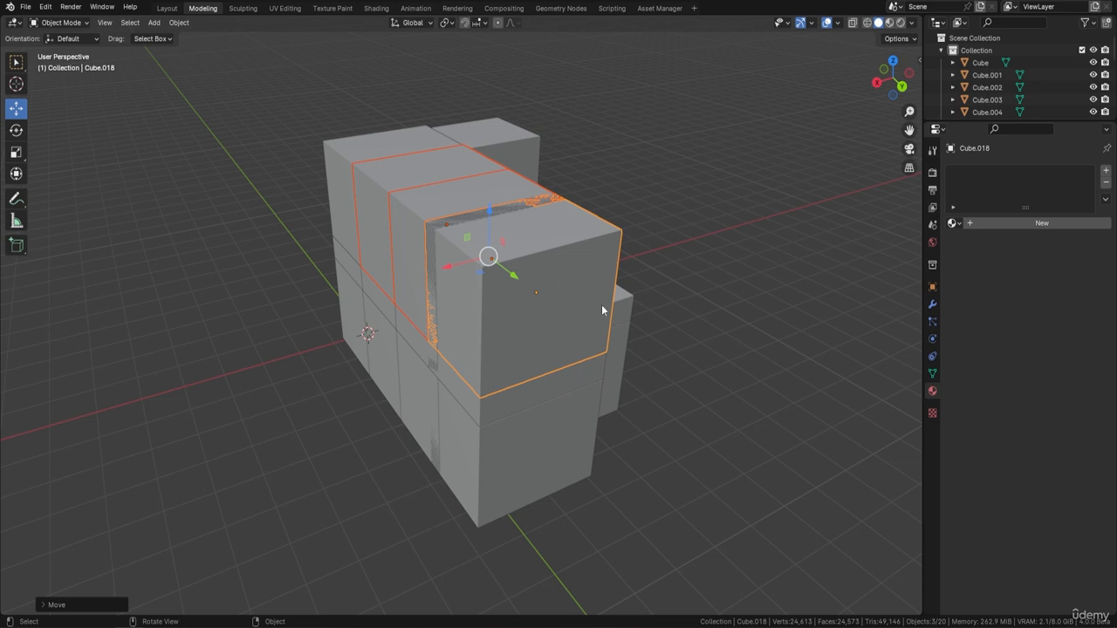
middle_click_drag(571, 271, 548, 255)
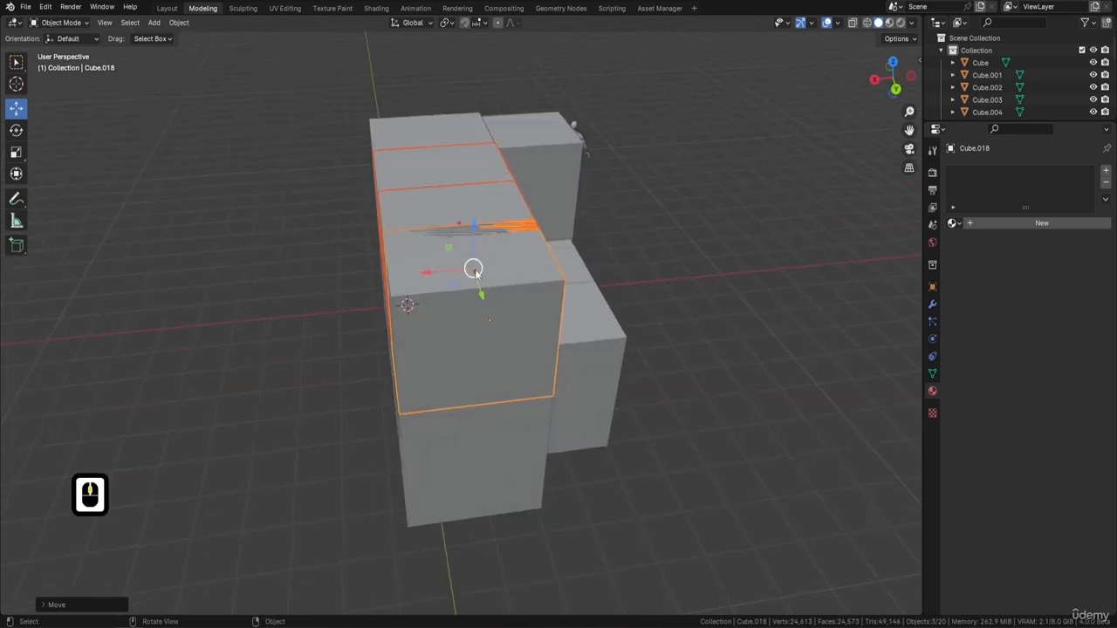
middle_click_drag(474, 262, 467, 285)
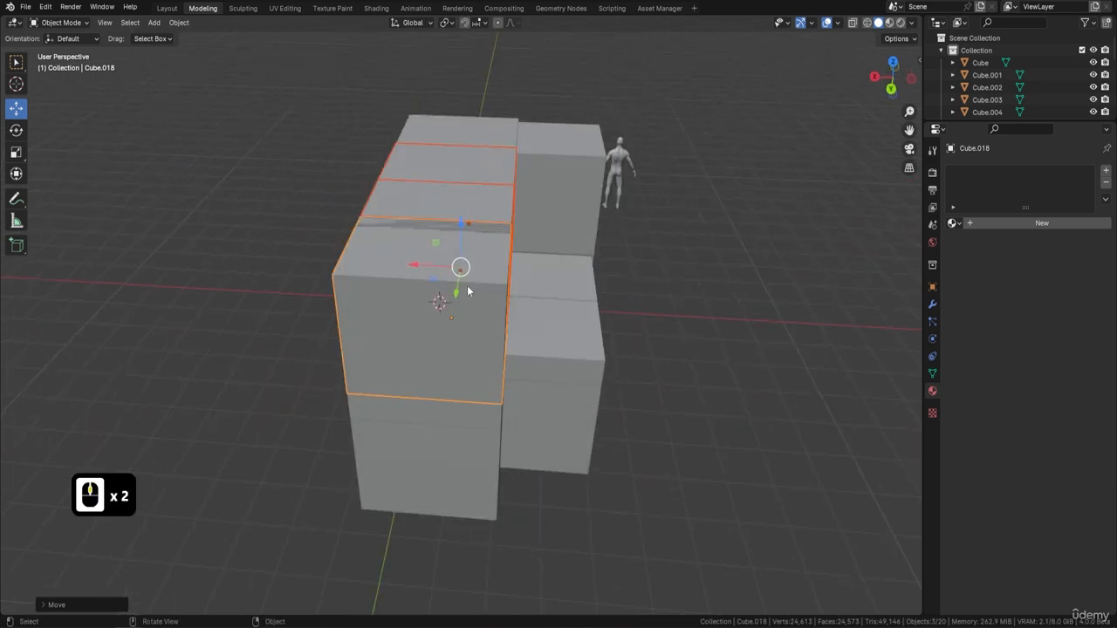
left_click(417, 270)
key("Tab")
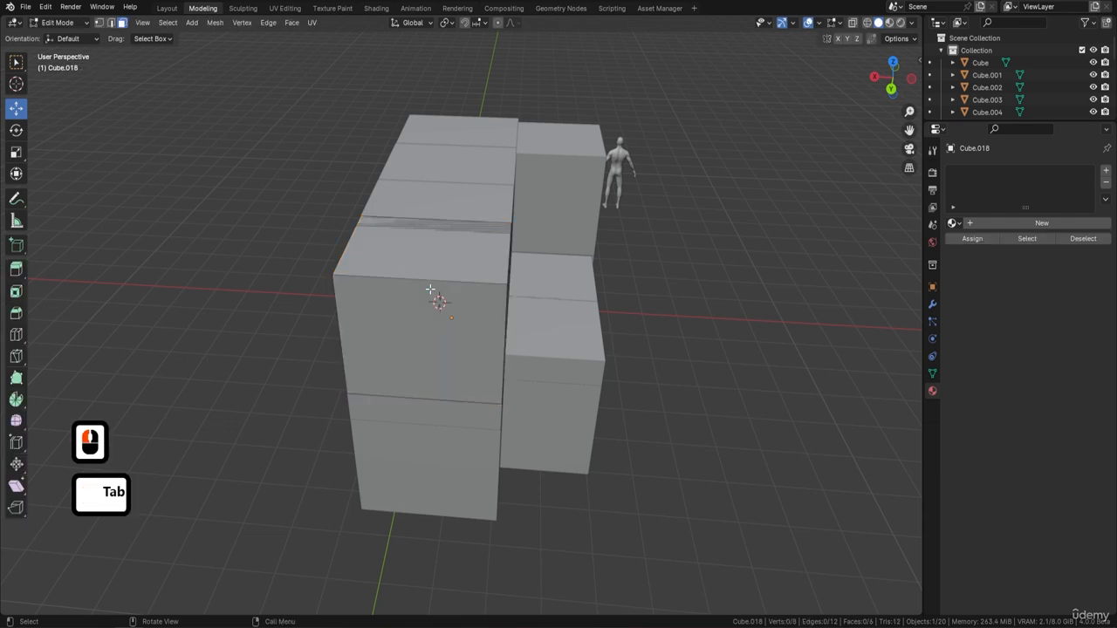
key("ctrl+r")
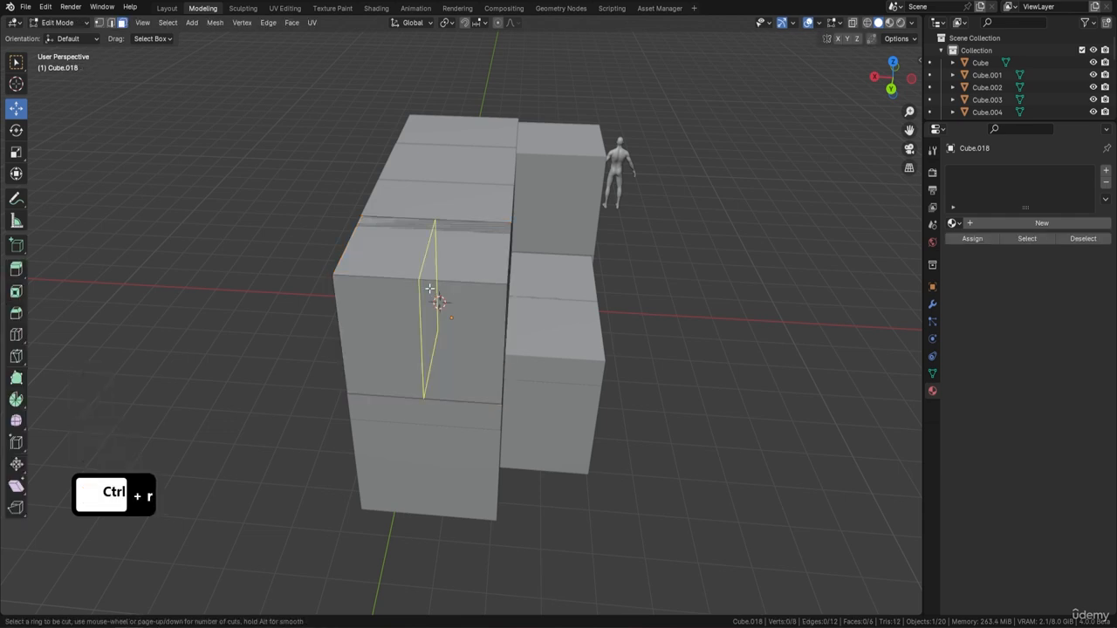
left_click(430, 288)
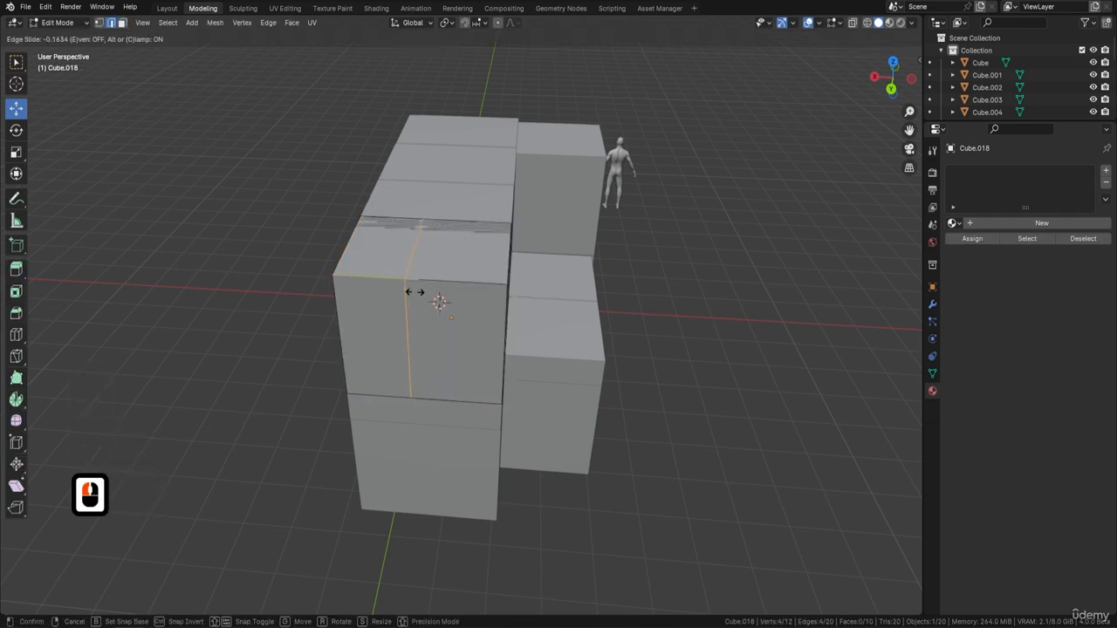
left_click(417, 297)
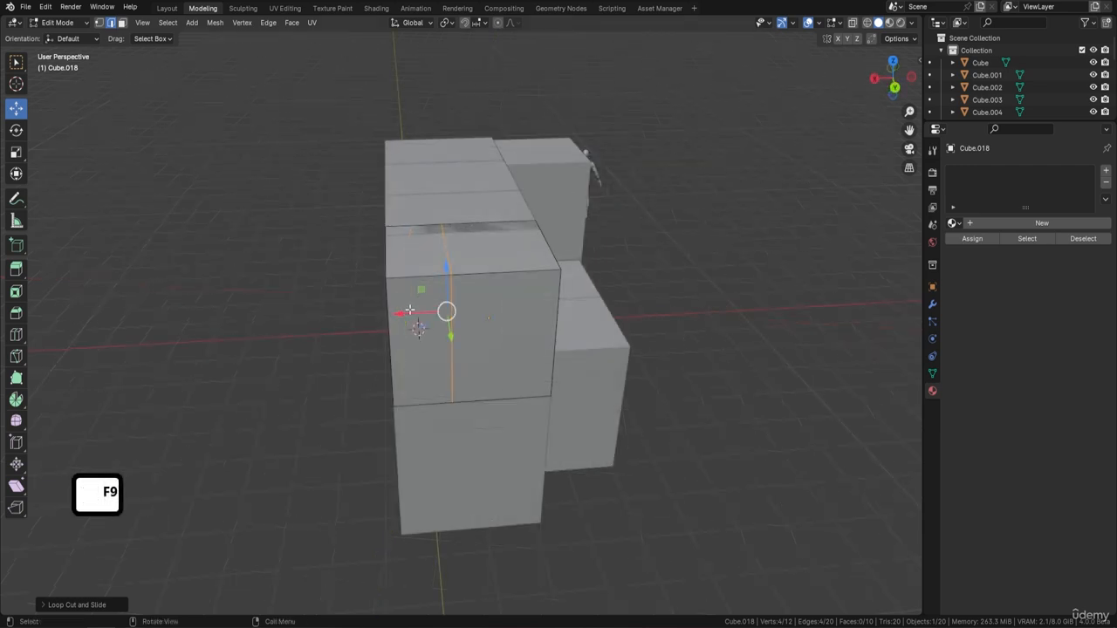
left_click_drag(403, 313, 377, 318)
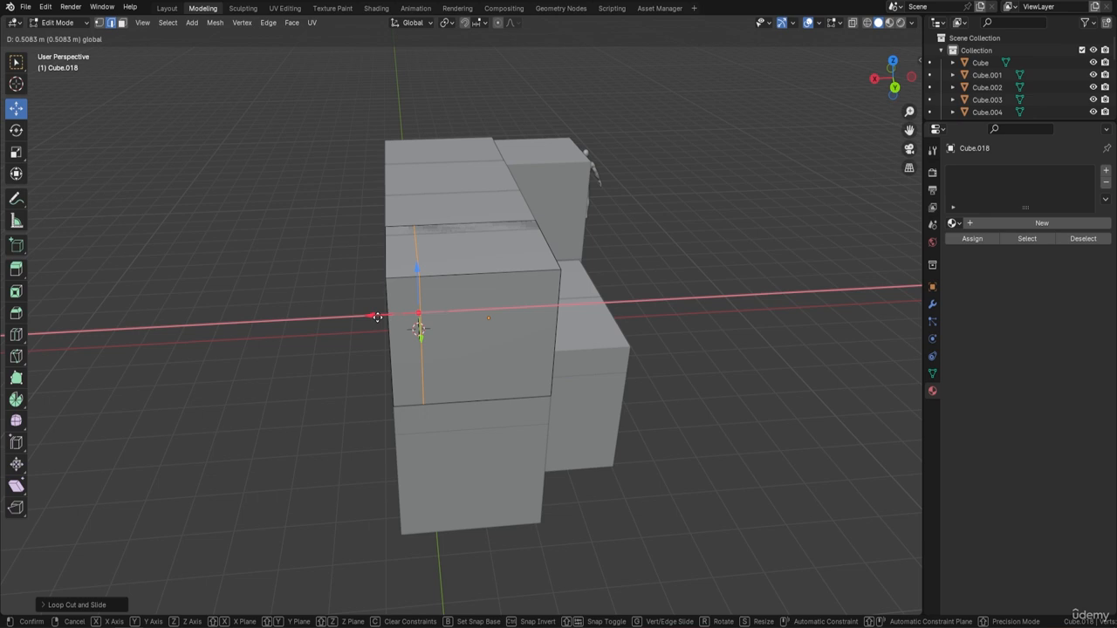
left_click(375, 317)
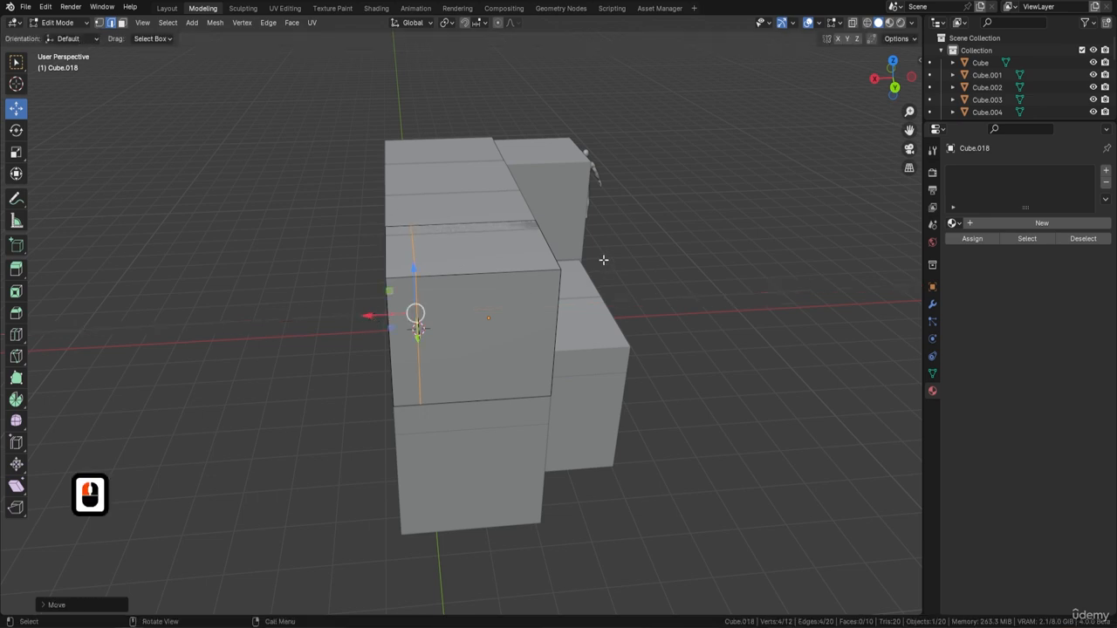
Delete the ring of four faces around the wider part of the cut end block, leaving it open beside the narrow strip
middle_click_drag(602, 260, 521, 272)
scroll(520, 272, "up", 2)
middle_click_drag(476, 241, 498, 250, "shift")
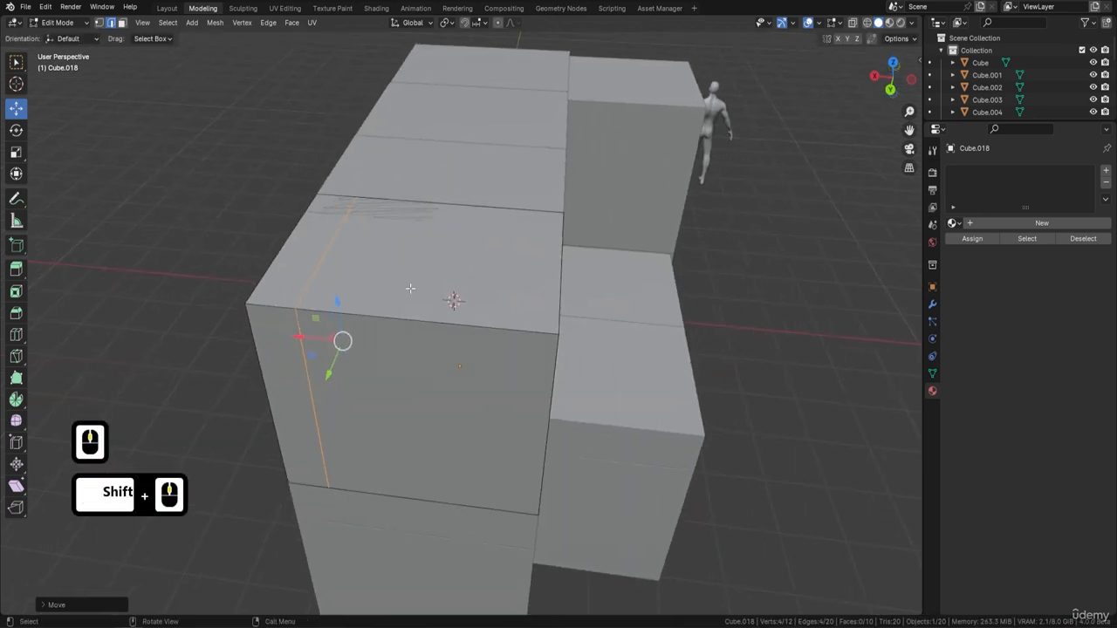
left_click(361, 173)
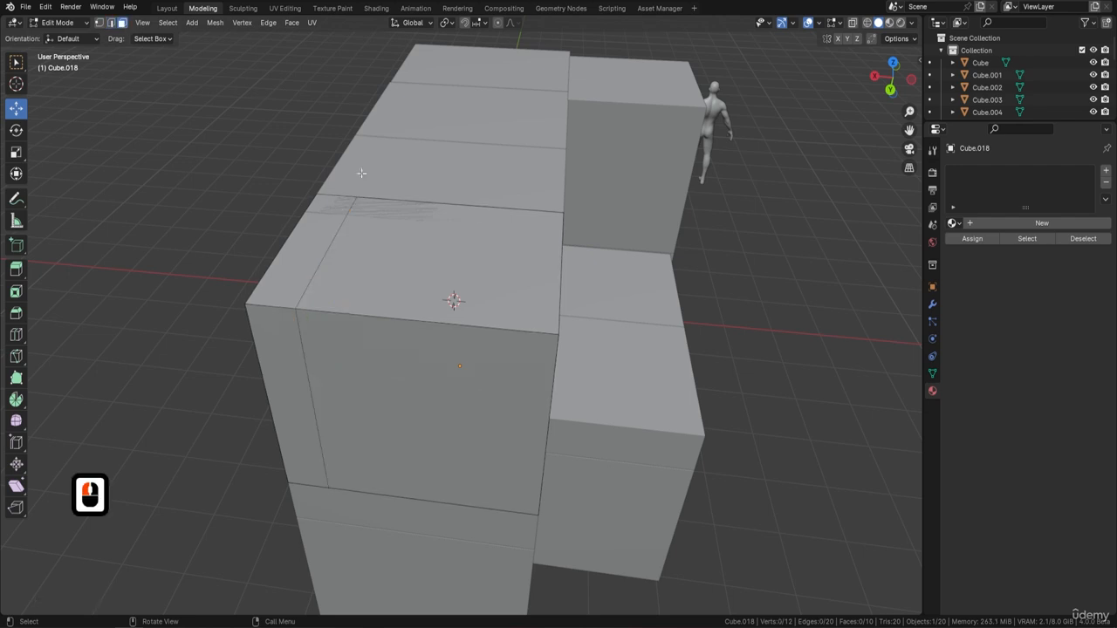
left_click(452, 317)
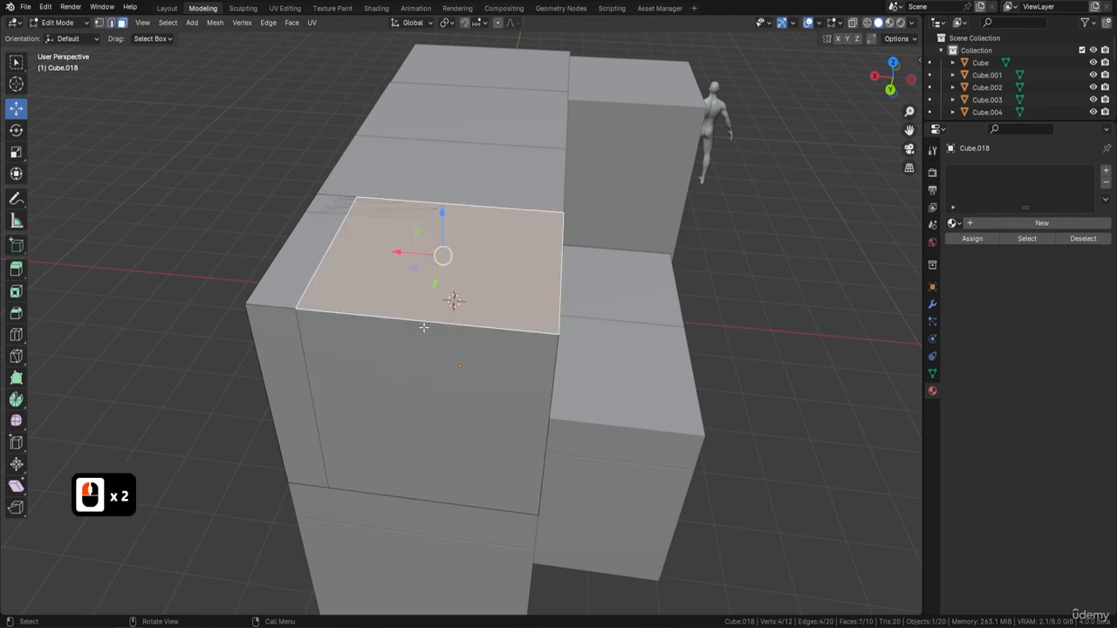
left_click(426, 323, "alt+shift")
left_click(427, 323, "alt")
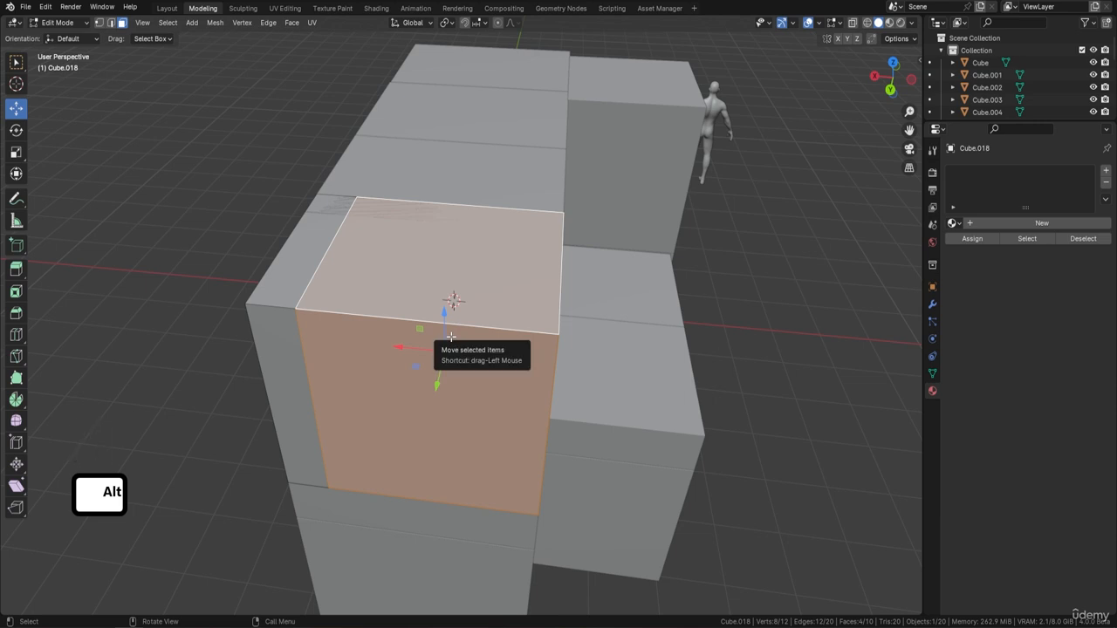
key("Delete")
left_click(426, 363)
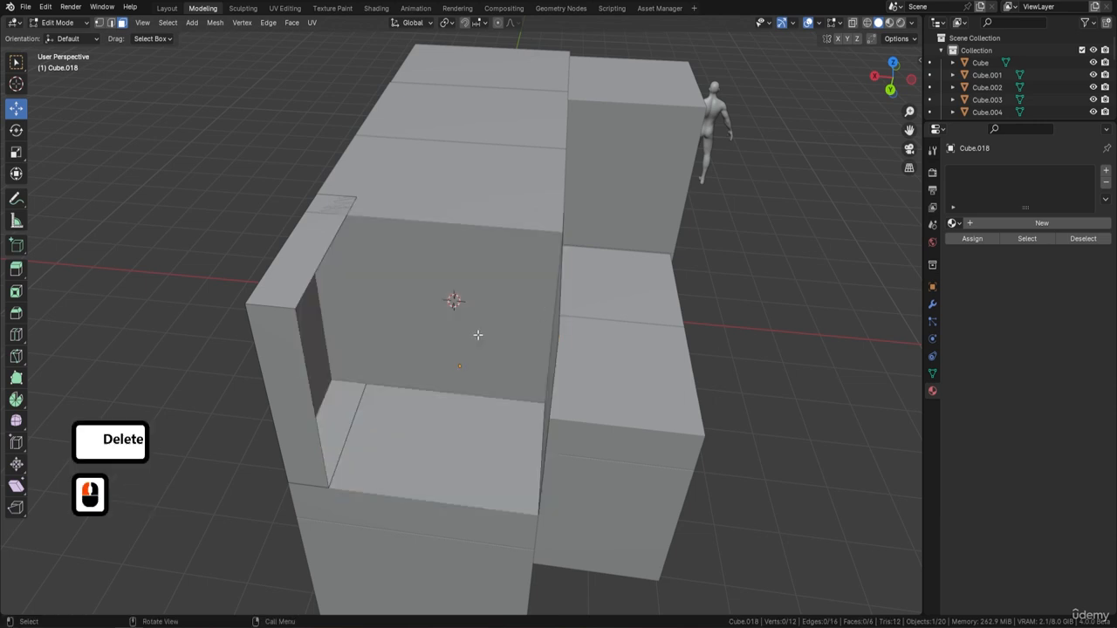
Delete the remaining outer side face opposite the narrow strip of the upper end block
middle_click_drag(424, 361, 627, 370)
left_click(701, 294)
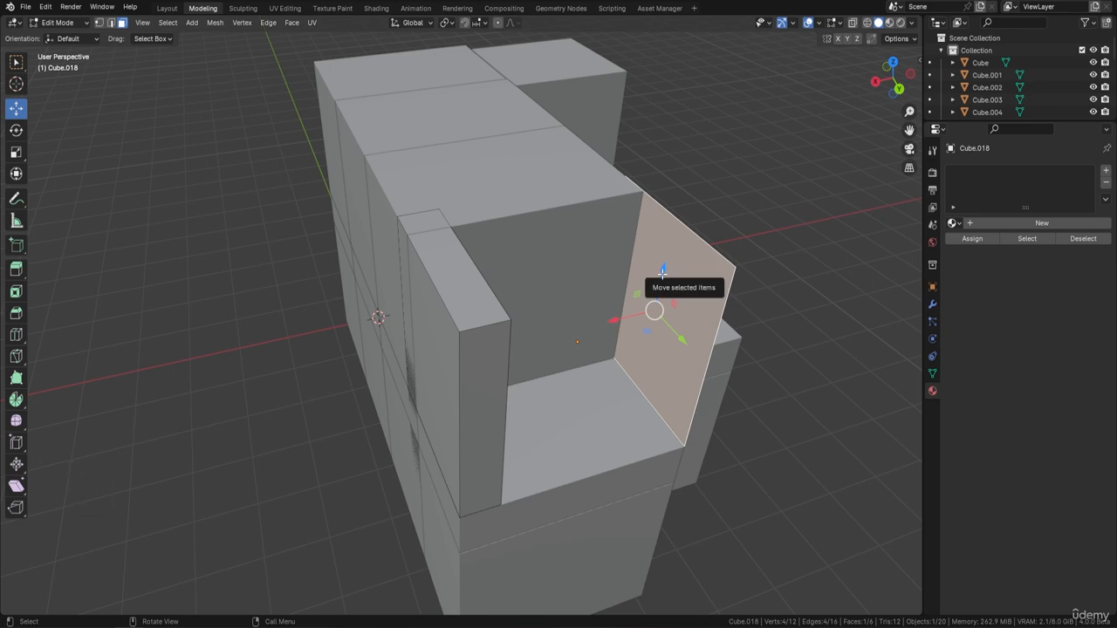
key("Delete")
left_click(659, 276)
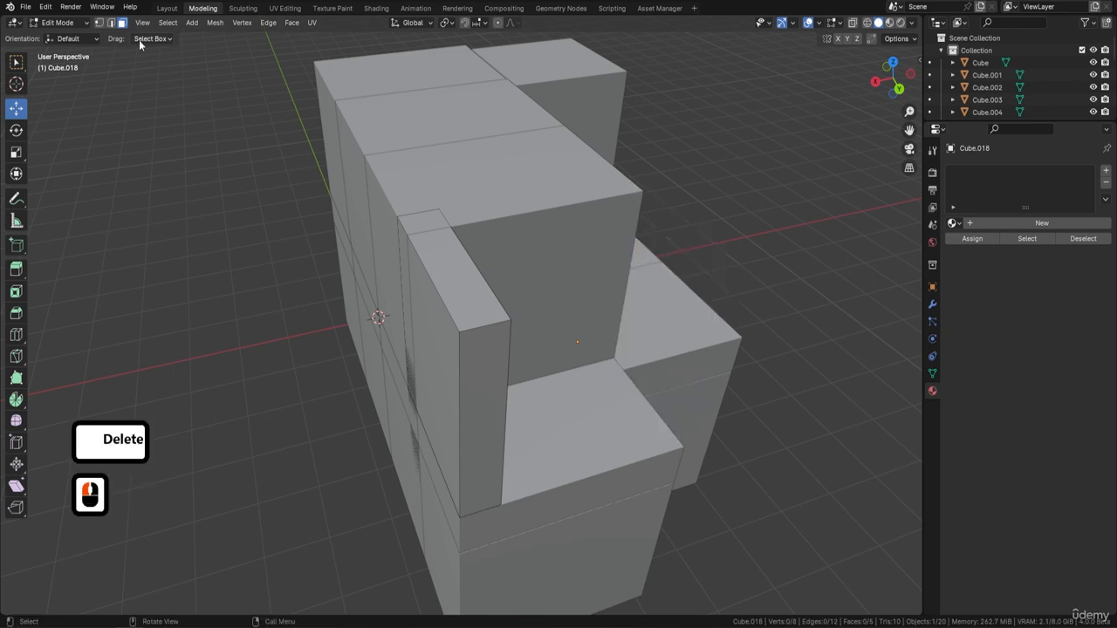
Fill the strip's open inner side with a new face between its upper and lower inner edges, and finish editing the mesh
left_click(111, 23)
middle_click_drag(504, 232, 370, 325)
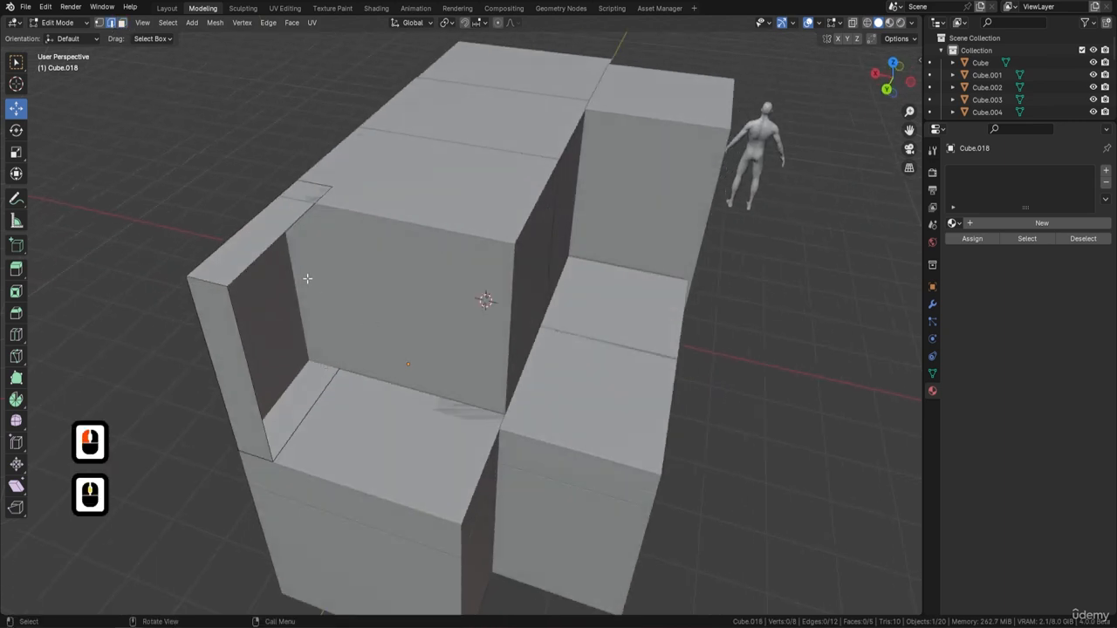
left_click(277, 239)
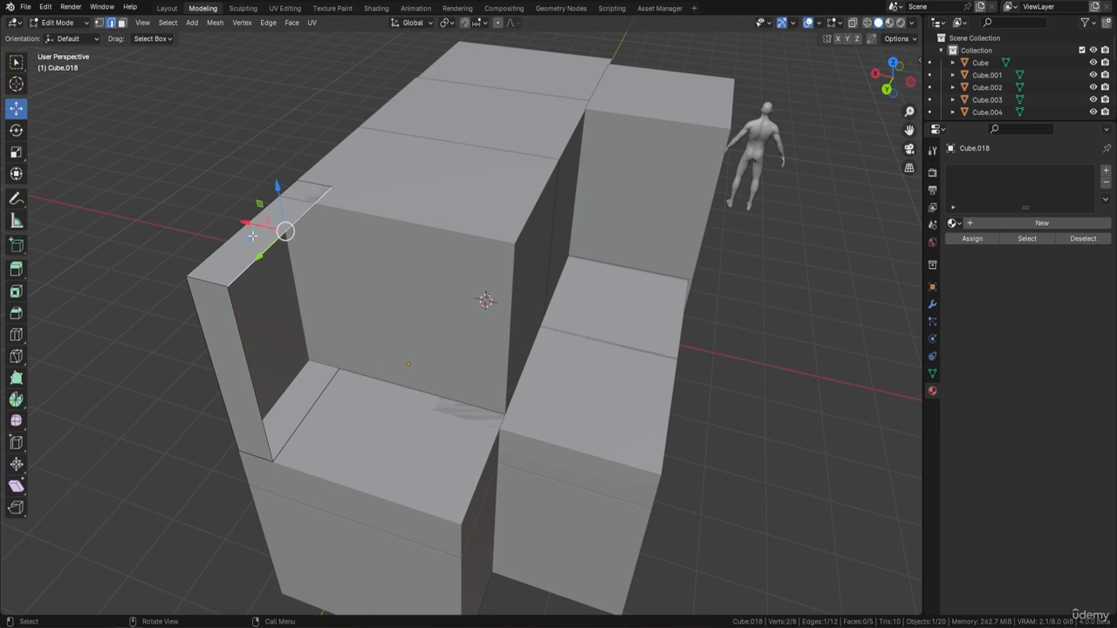
left_click(321, 393, "shift")
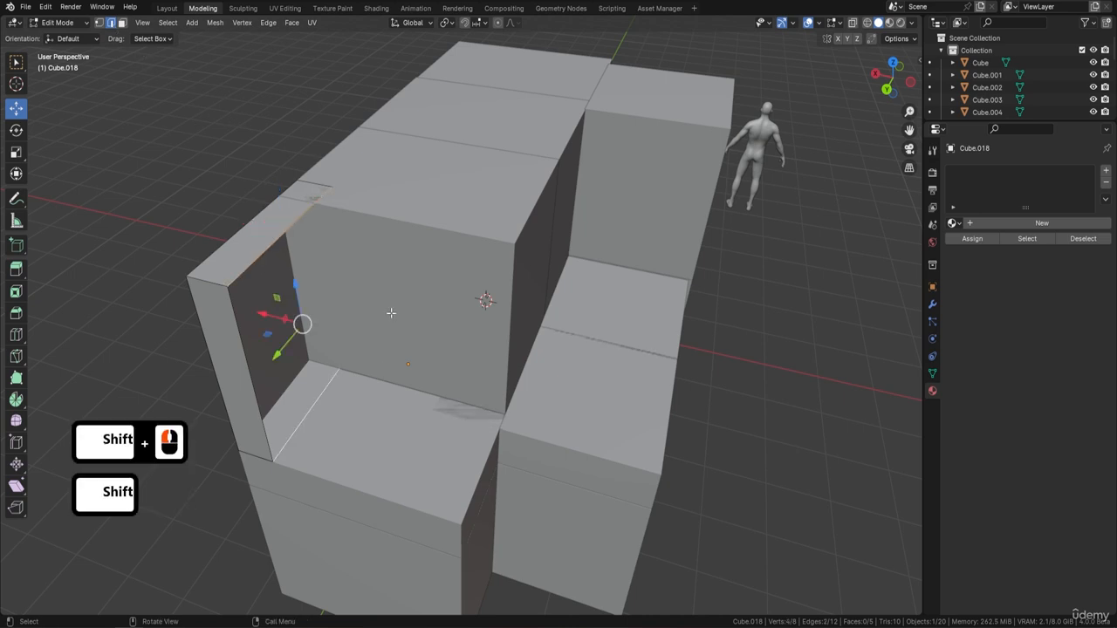
key("f")
middle_click_drag(424, 239, 530, 278)
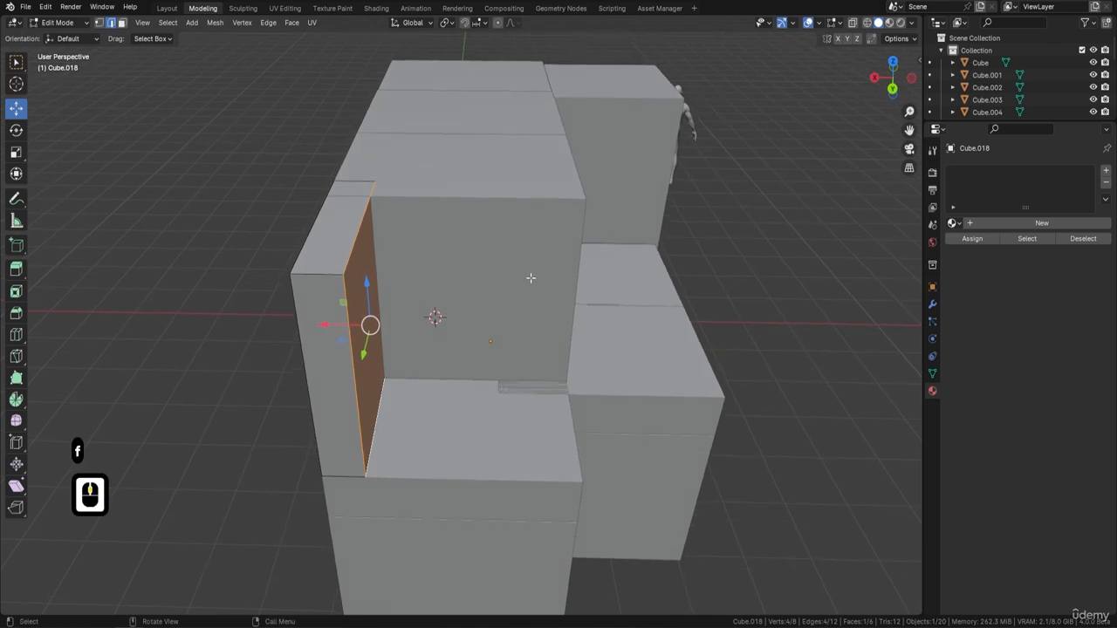
key("Tab")
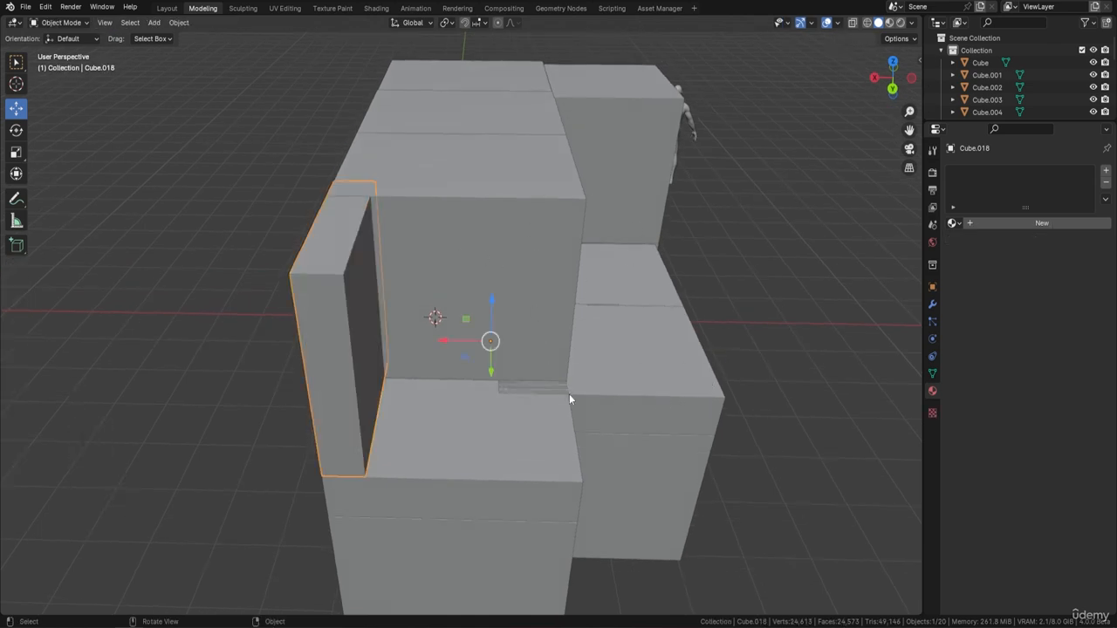
Duplicate the narrow strip block and move the copy outward along X, flush against the strip's outer side
middle_click_drag(480, 373, 515, 324)
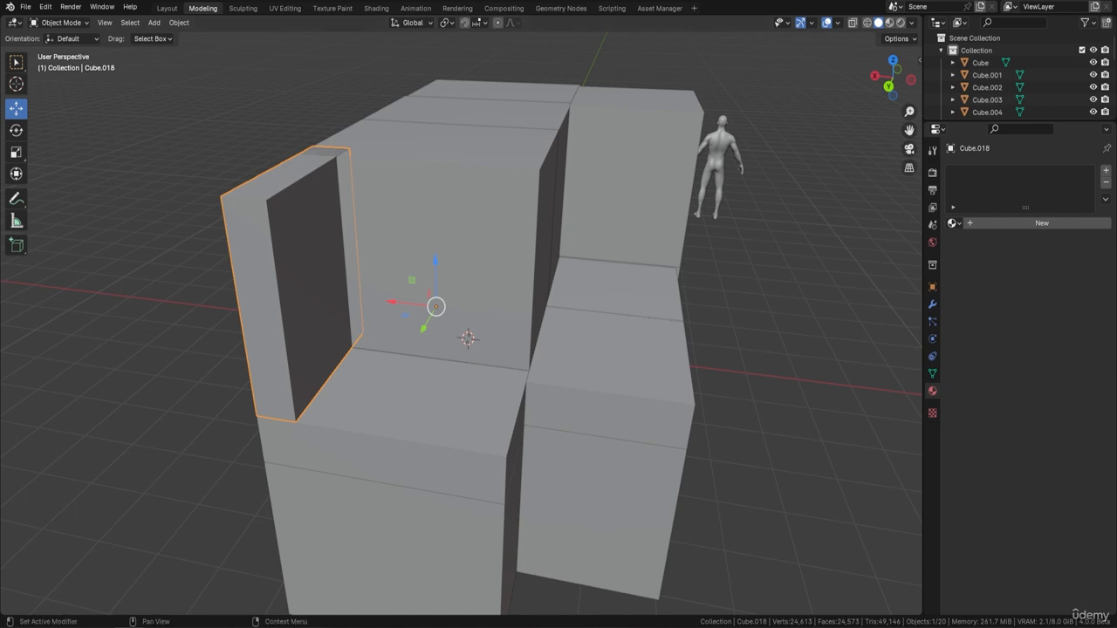
middle_click_drag(504, 297, 523, 276)
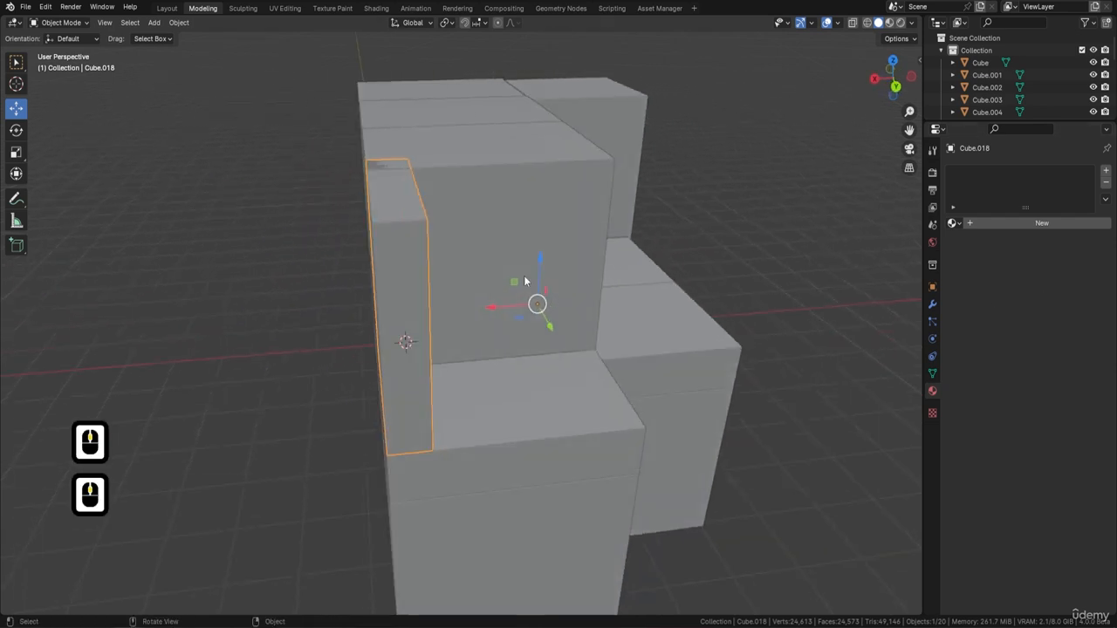
middle_click_drag(427, 127, 482, 165, "shift")
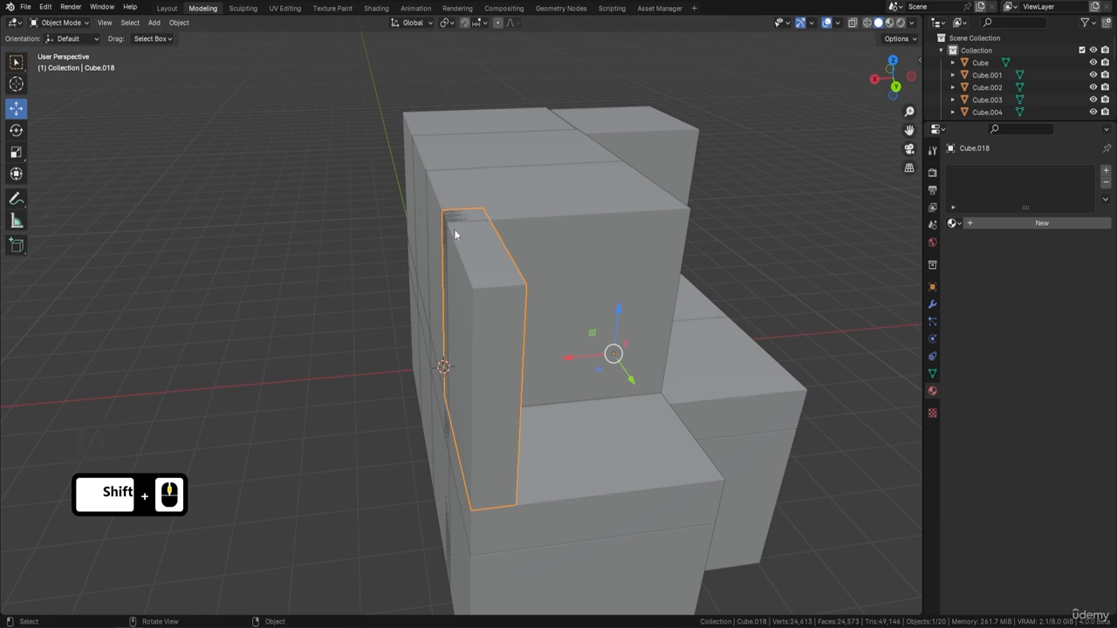
middle_click_drag(454, 230, 597, 244)
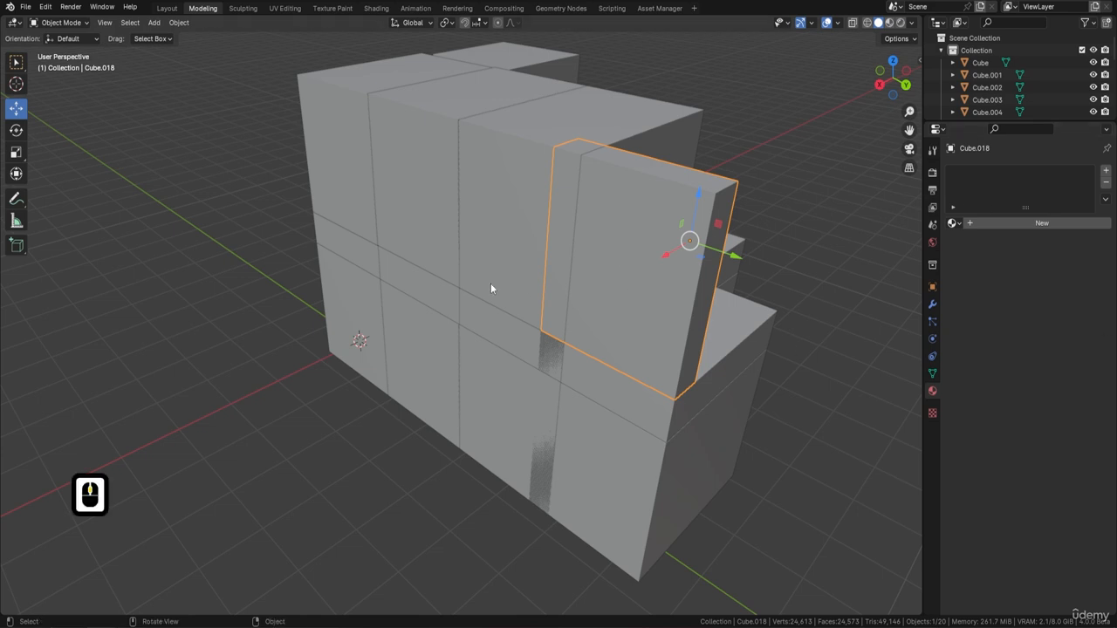
middle_click_drag(642, 201, 578, 218)
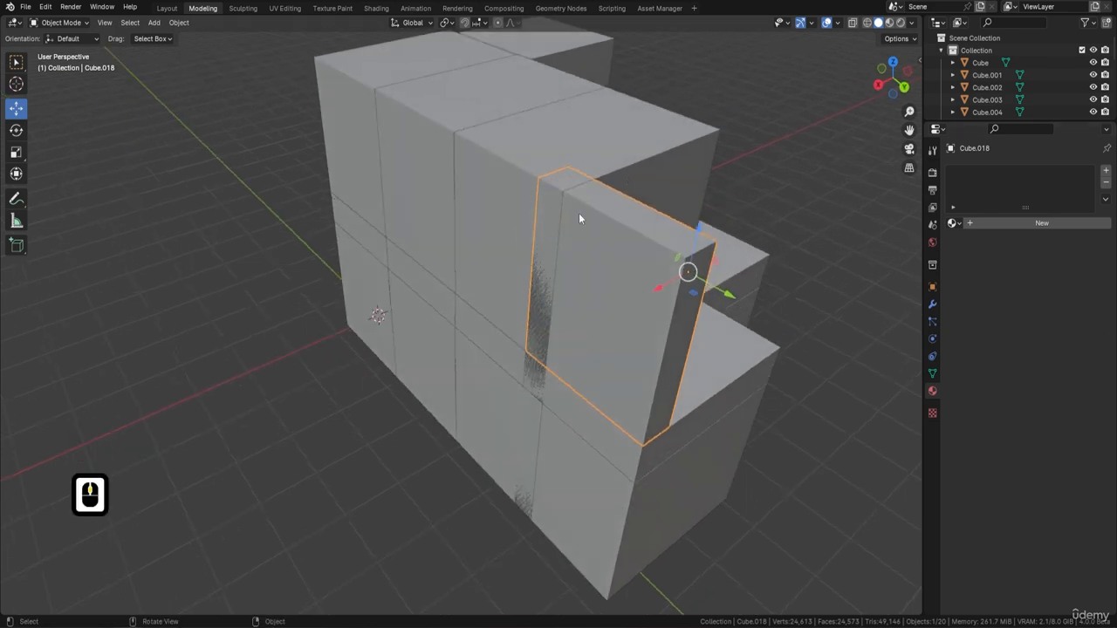
left_click(610, 256)
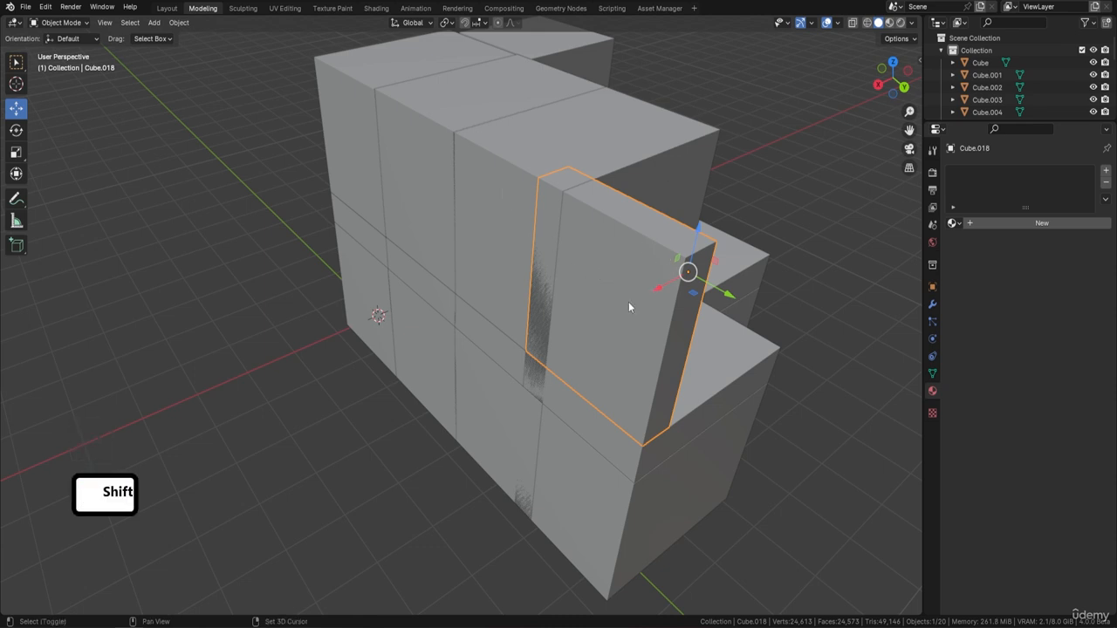
key("shift+d")
key("Return")
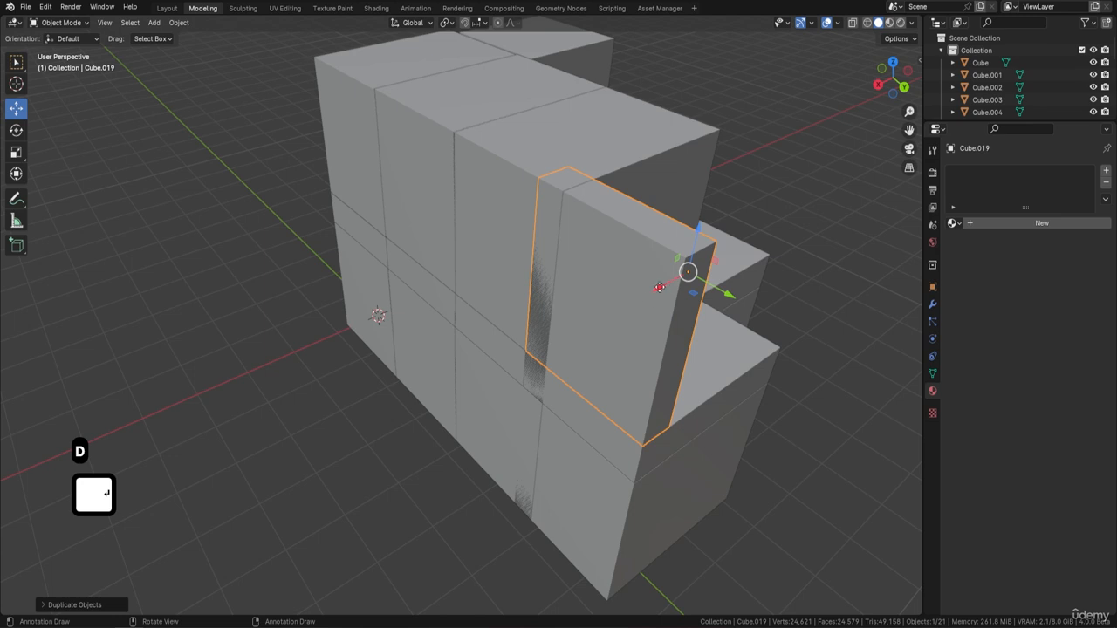
left_click_drag(665, 287, 640, 304)
Move the outer side face of the duplicated strip outward along X, widening it into a block that overhangs the ground level
middle_click_drag(639, 303, 698, 295)
key("Tab")
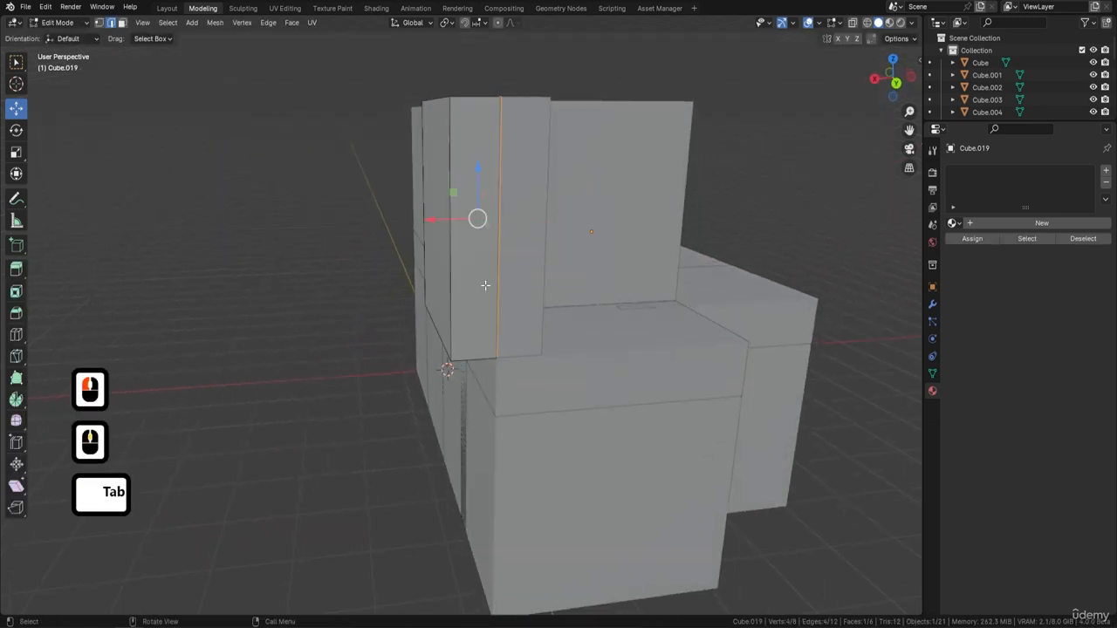
left_click(121, 23)
double_click(435, 200)
middle_click_drag(548, 239, 566, 242)
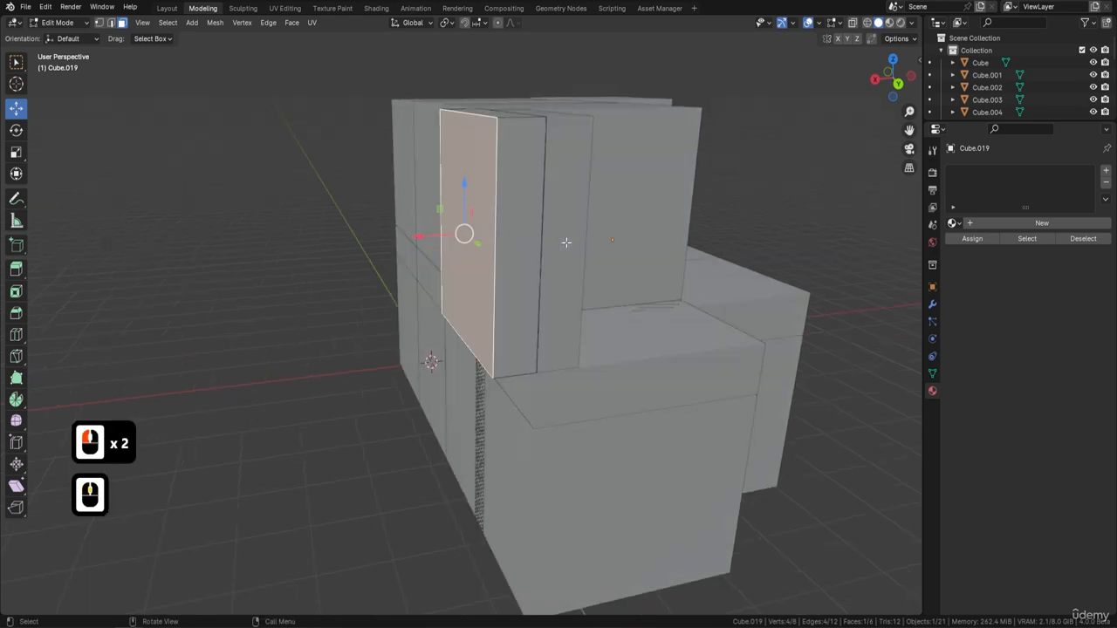
key("g")
key("x")
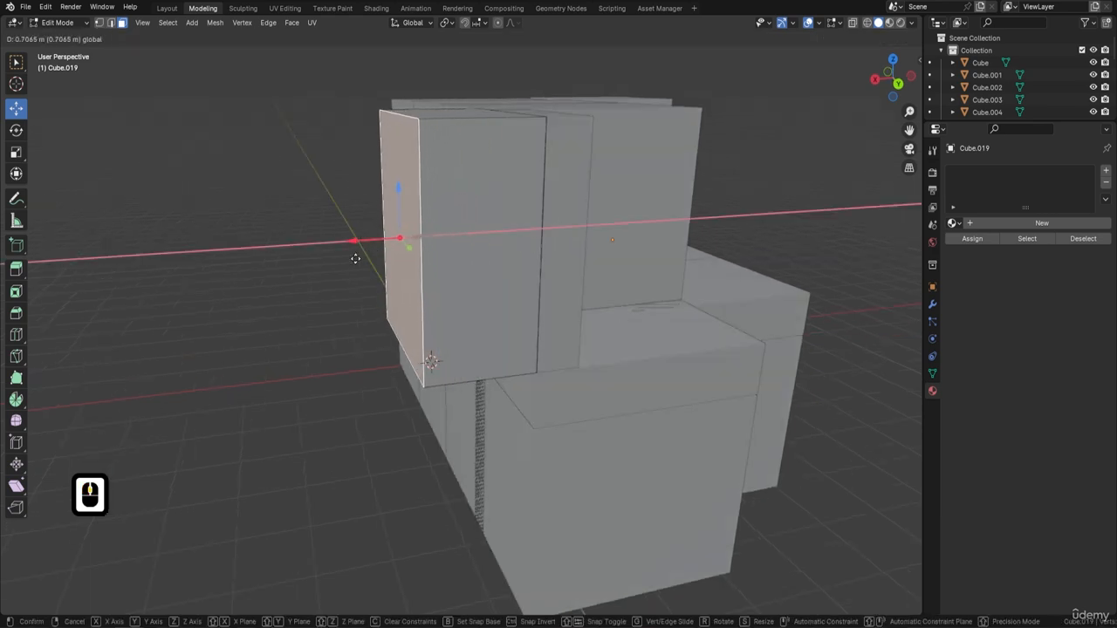
left_click(531, 281)
middle_click_drag(530, 281, 410, 252)
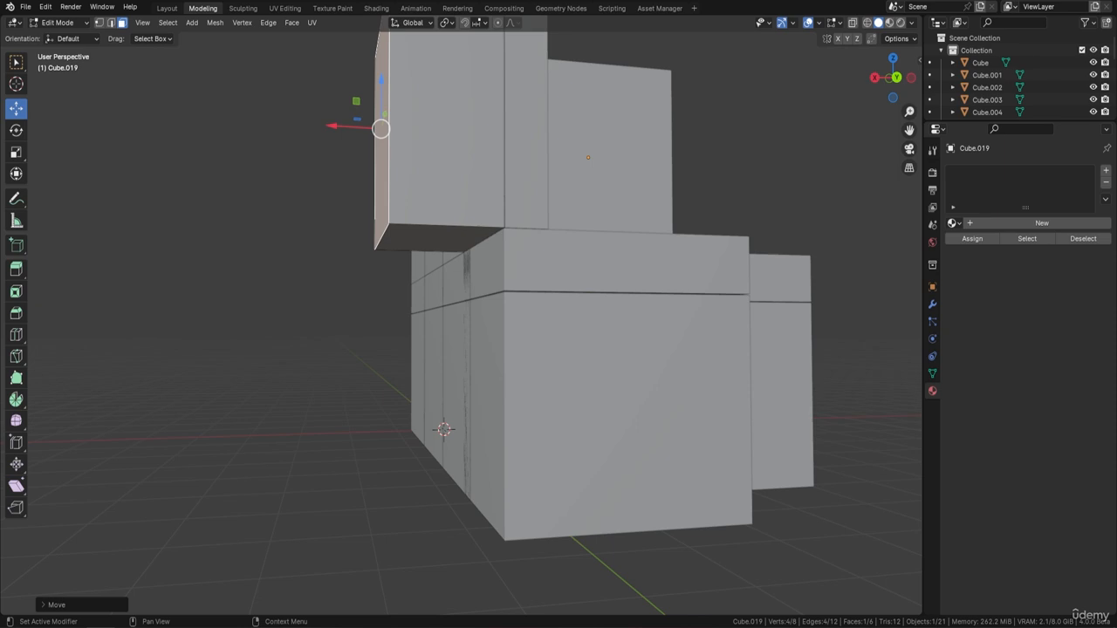
middle_click(637, 348)
middle_click_drag(419, 275, 617, 242)
key("Tab")
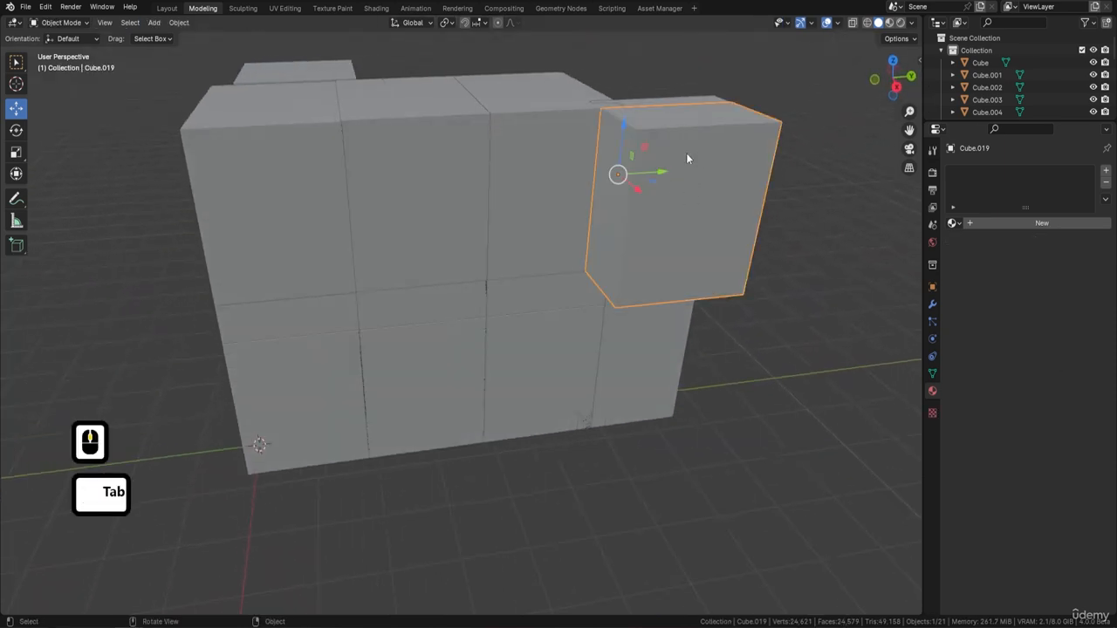
Duplicate the overhanging block twice, moving each copy along Y to extend the overhang over the next two bays of the upper row
key("shift+d")
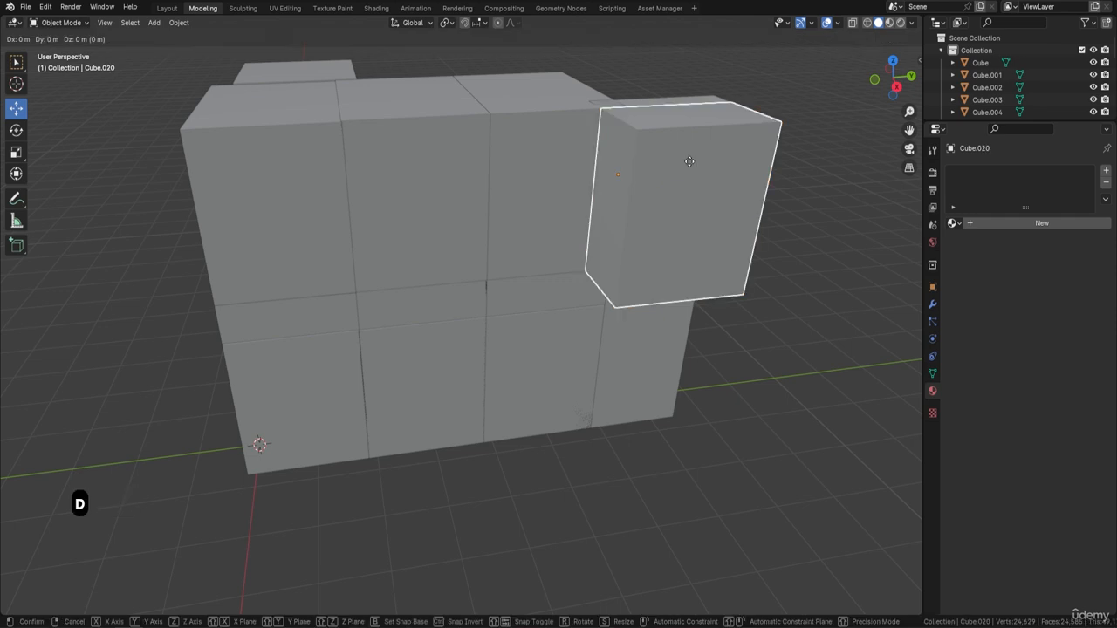
key("Return")
left_click_drag(663, 173, 664, 200)
key("shift+d")
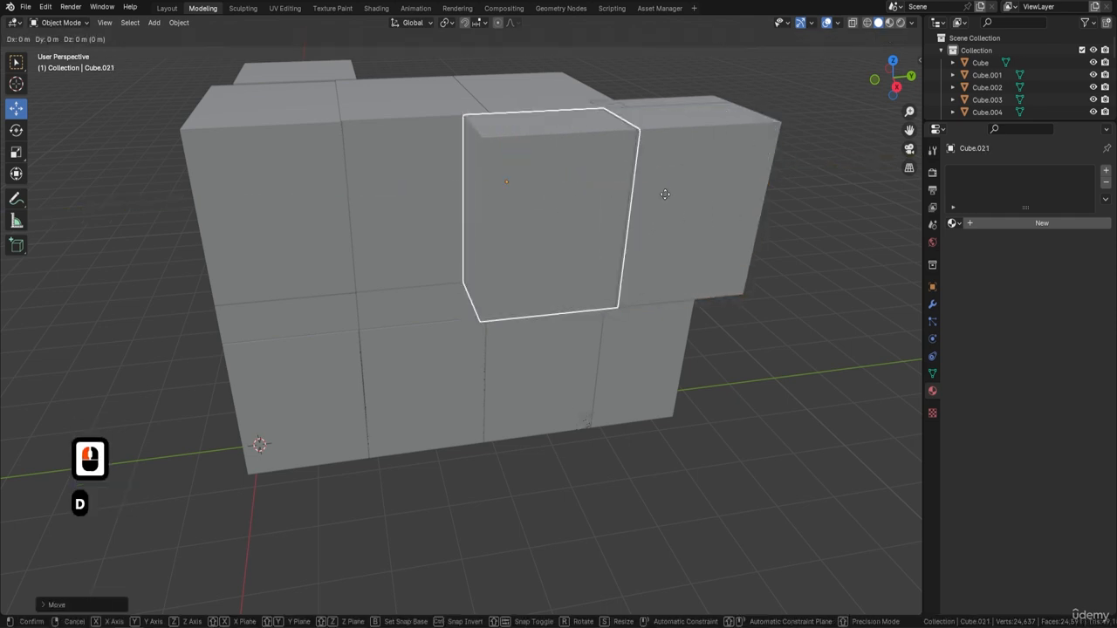
key("Return")
left_click_drag(541, 179, 447, 196)
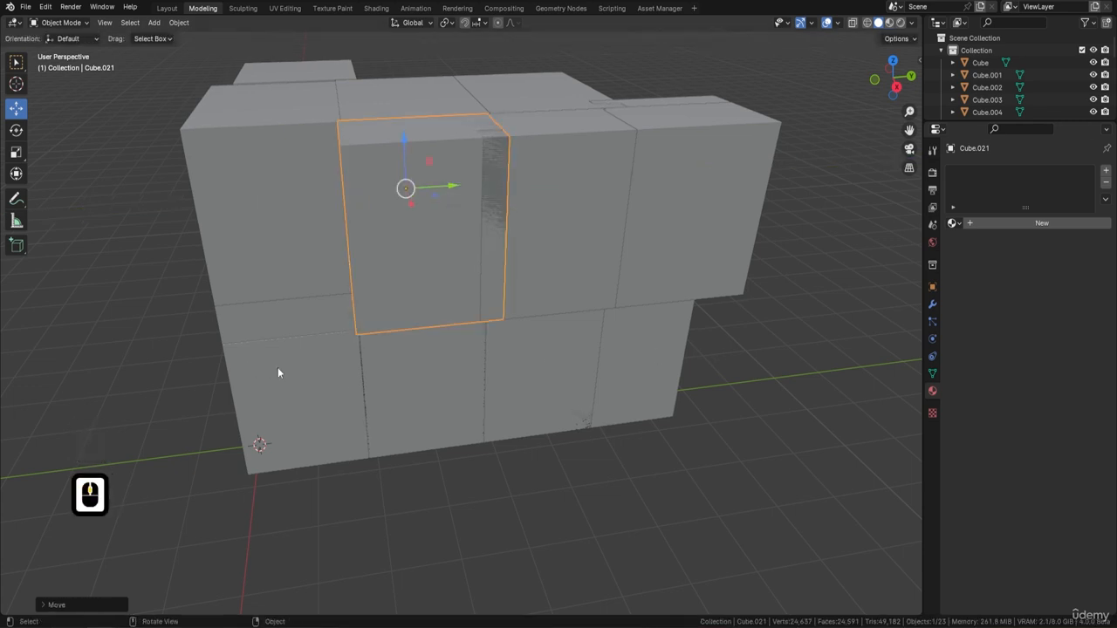
Examine the massing from several sides, including the overhanging blocks, the open end and the stepped side near the human figure
middle_click_drag(358, 339, 439, 267)
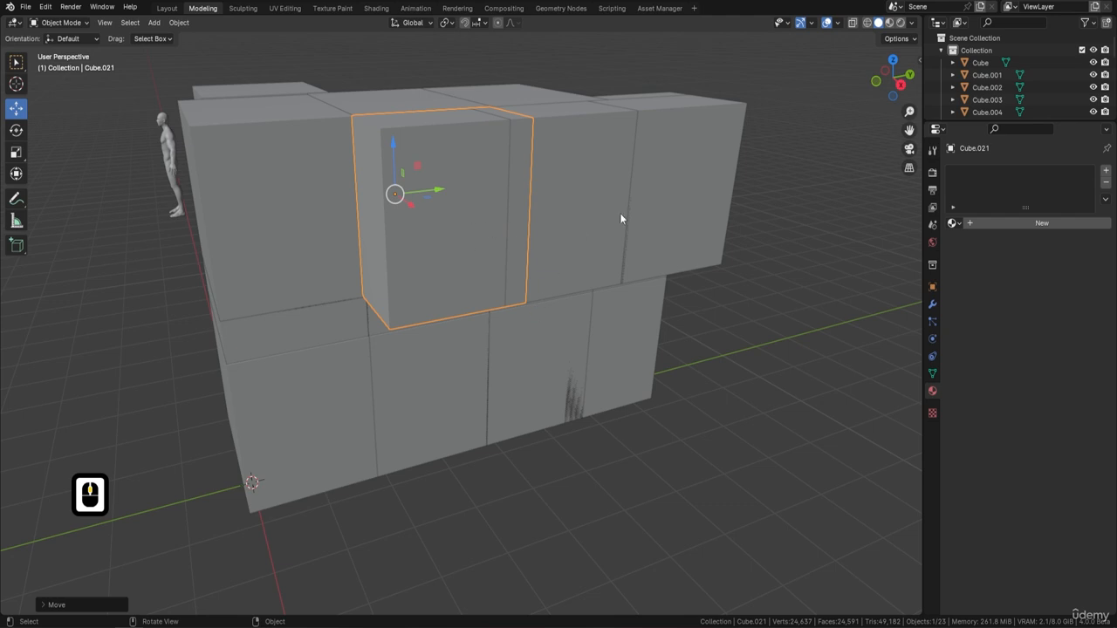
middle_click_drag(684, 196, 791, 161)
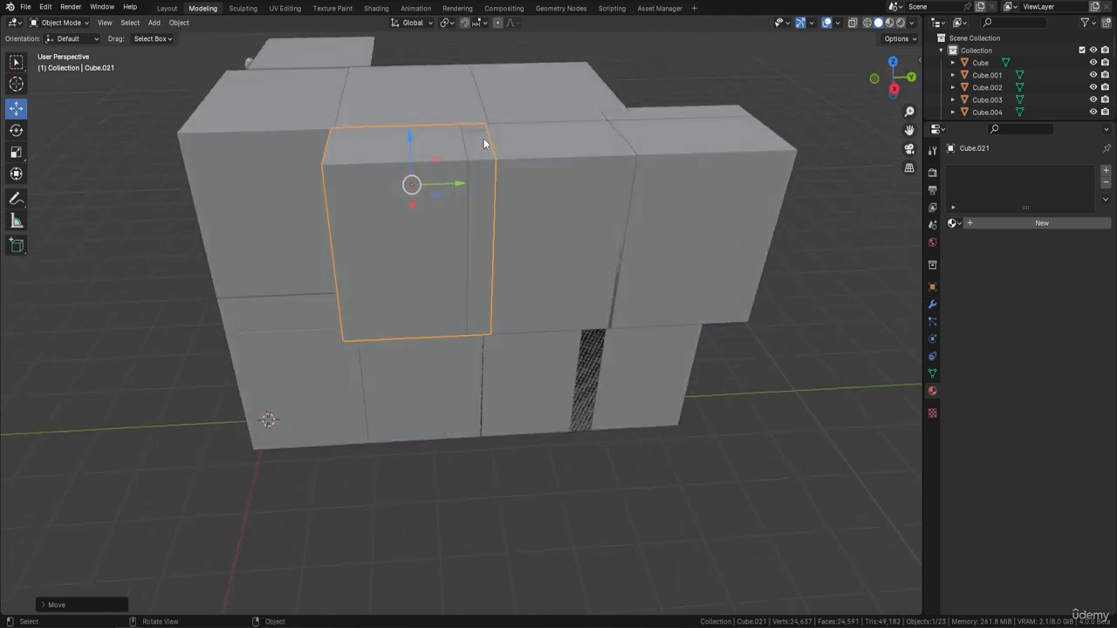
middle_click_drag(605, 155, 434, 159)
scroll(626, 129, "down", 3)
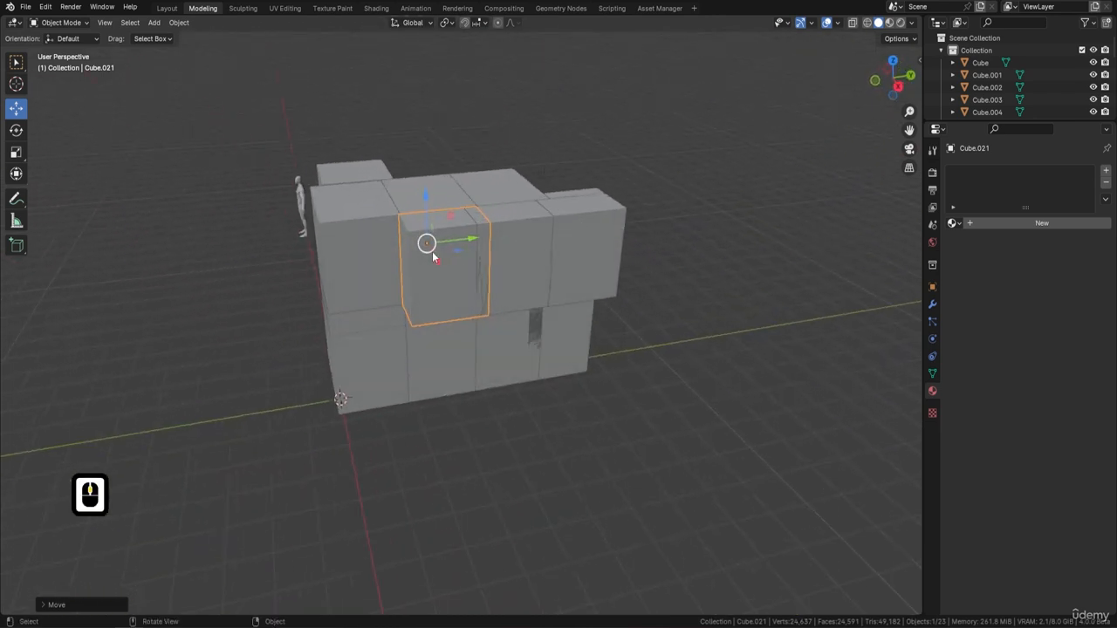
middle_click_drag(470, 231, 486, 282, "shift")
scroll(524, 284, "up", 2)
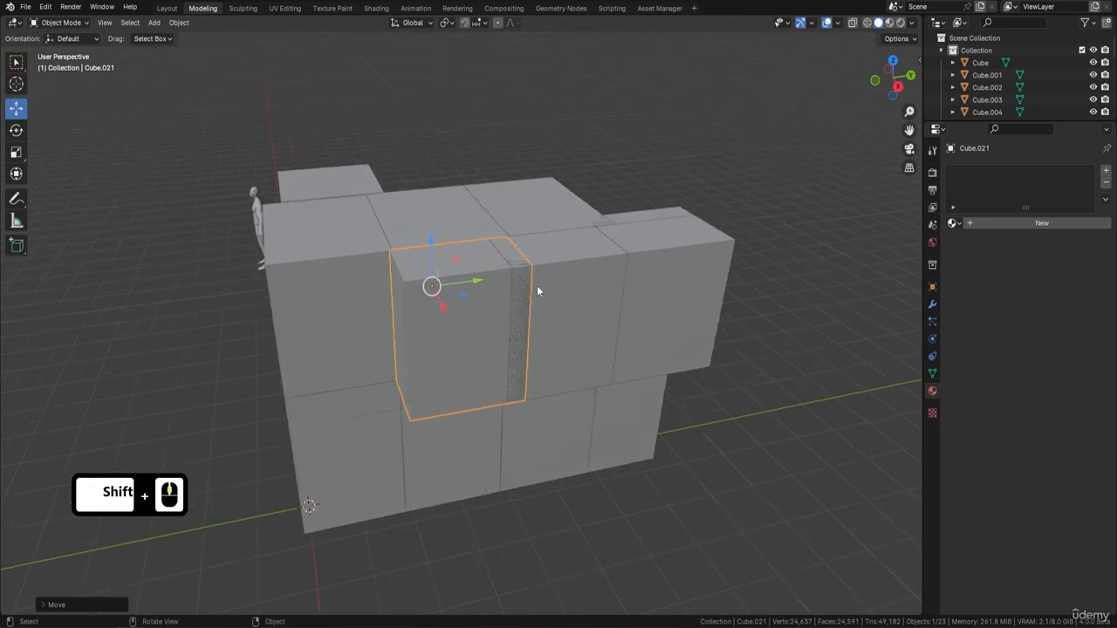
middle_click_drag(602, 240, 475, 240)
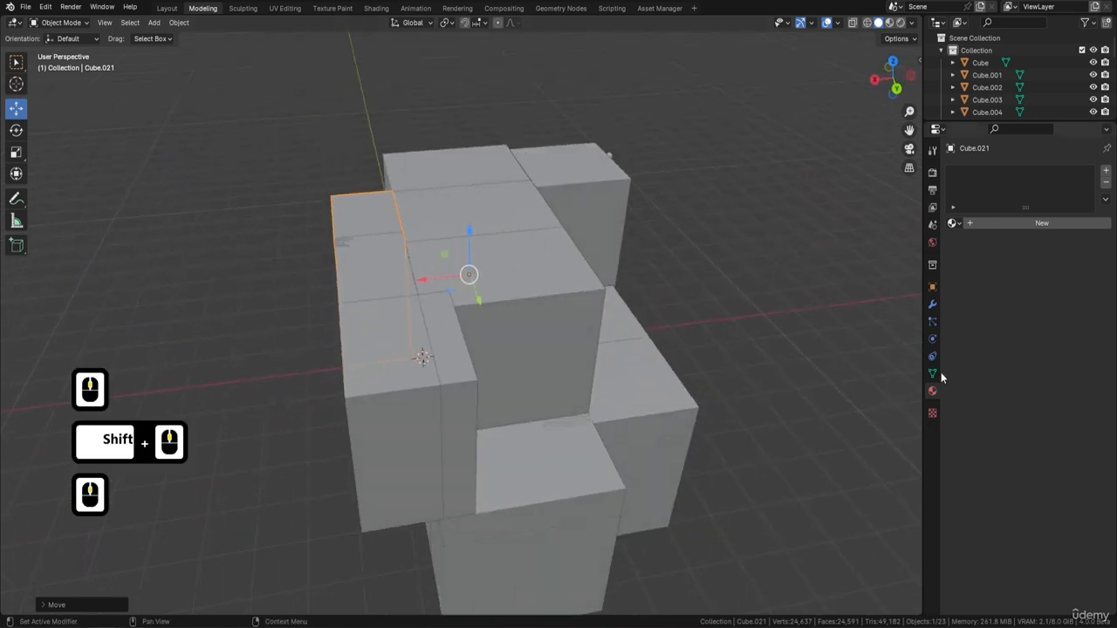
middle_click_drag(567, 371, 614, 352)
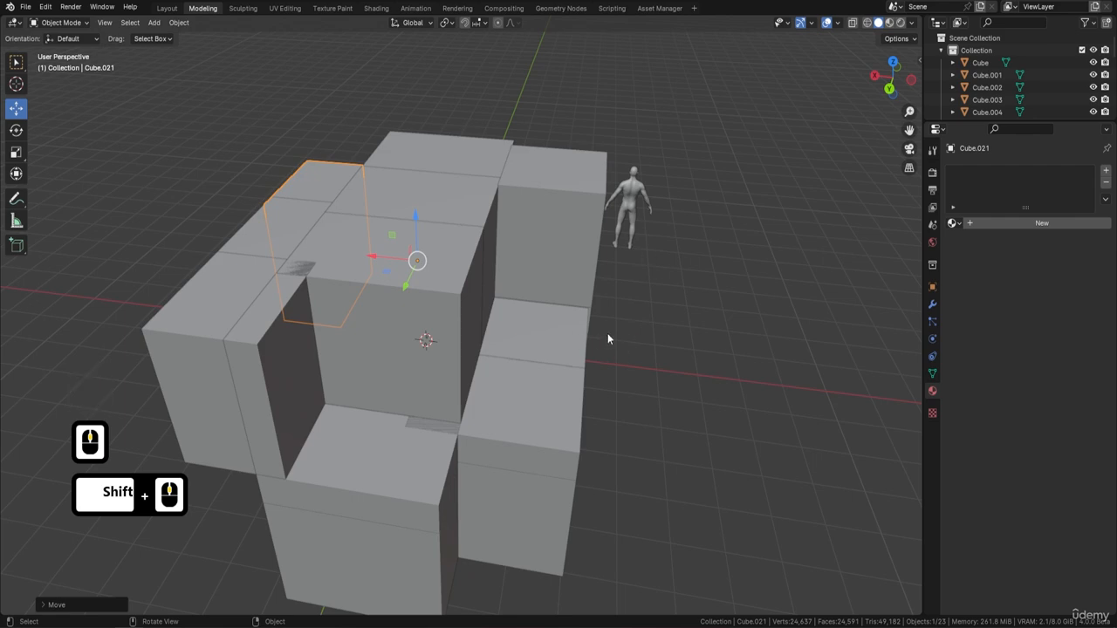
middle_click_drag(558, 322, 495, 305)
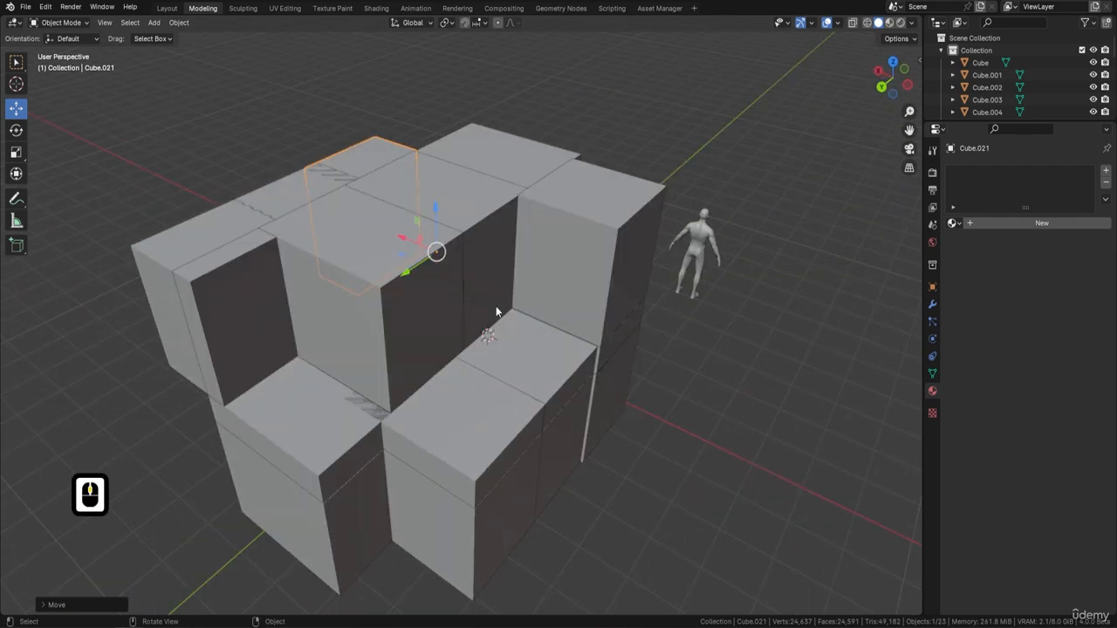
Duplicate the two exposed upper blocks of the long row together and move the copies about 1.8 m along negative X over the adjacent lower slabs
left_click(429, 288)
left_click(495, 235, "shift")
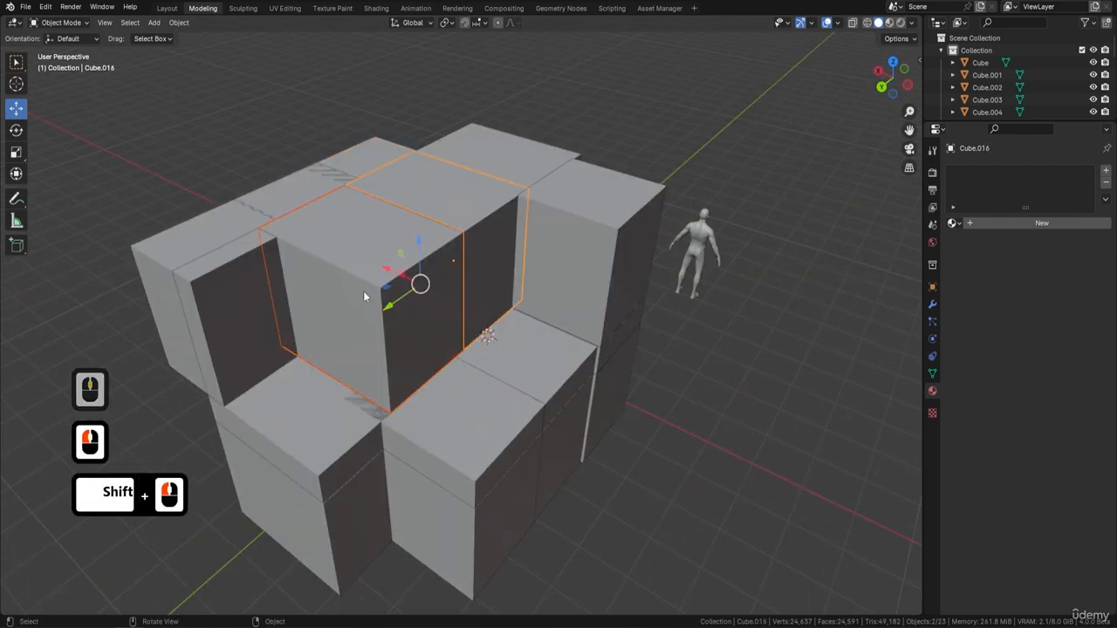
key("shift+d")
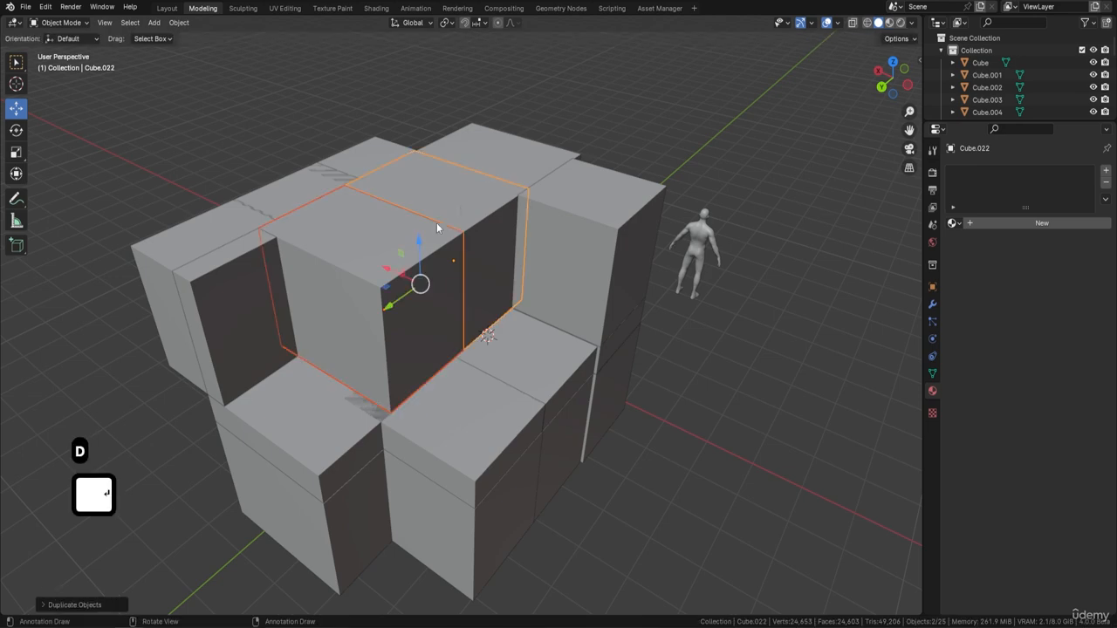
key("x")
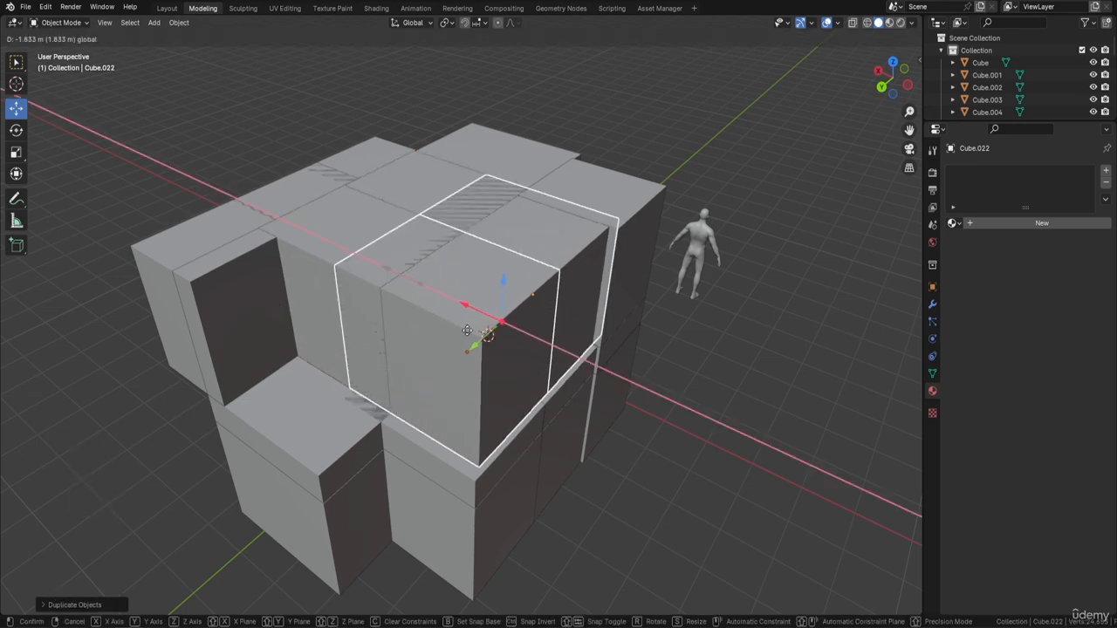
left_click(471, 336)
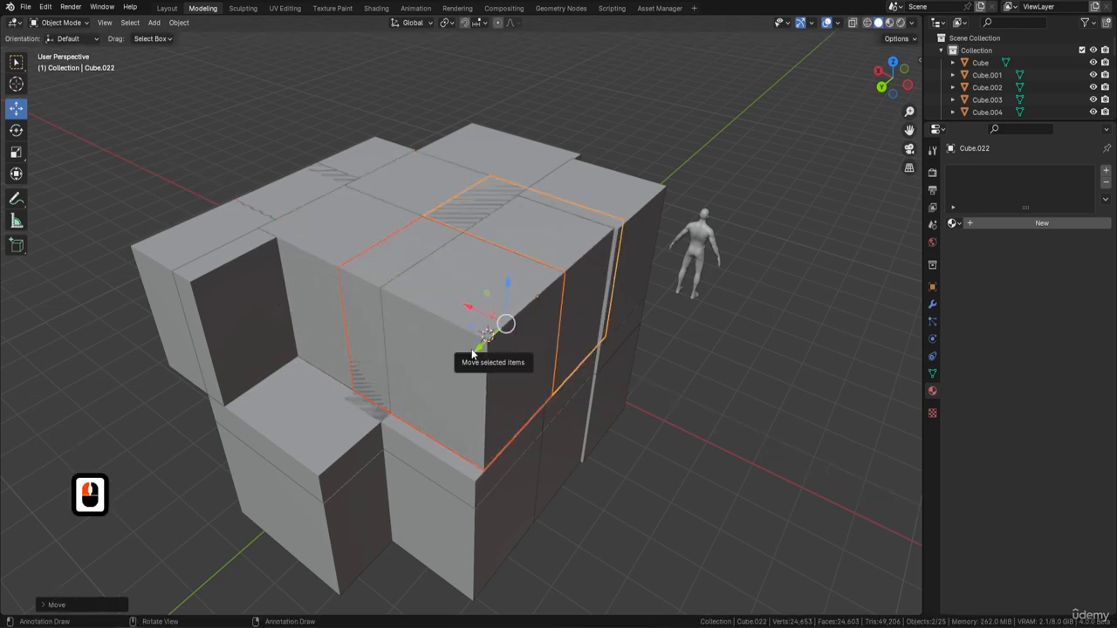
Add the end upper block of the long row to the two copies and move all three slightly along Y
middle_click_drag(428, 437, 382, 269)
left_click(457, 297, "shift")
key("g")
key("y")
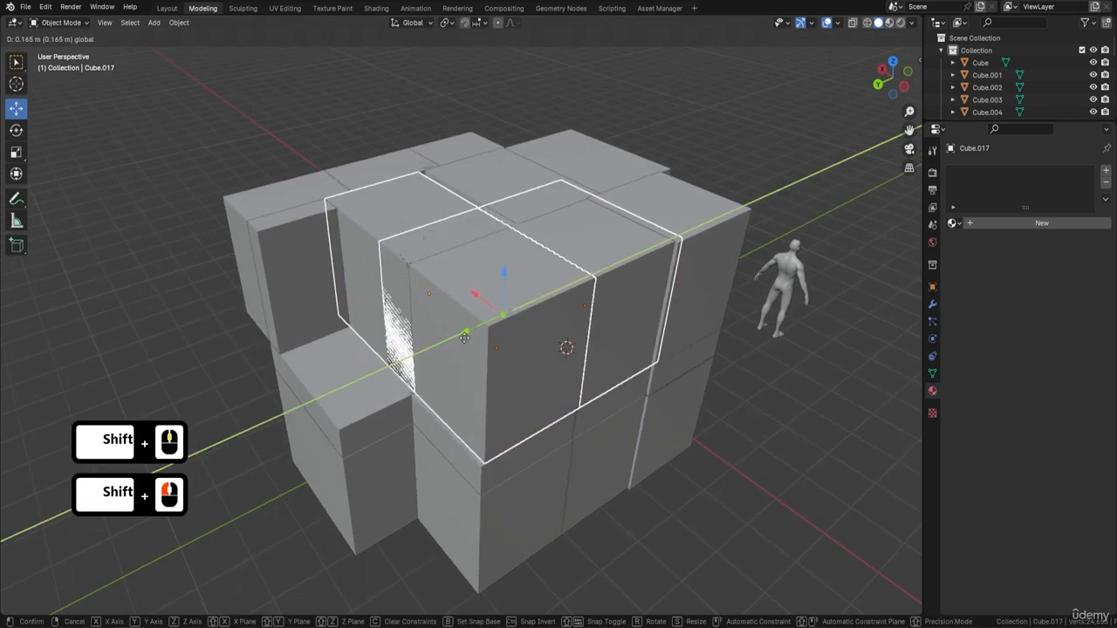
left_click(565, 349)
middle_click_drag(583, 315, 583, 310)
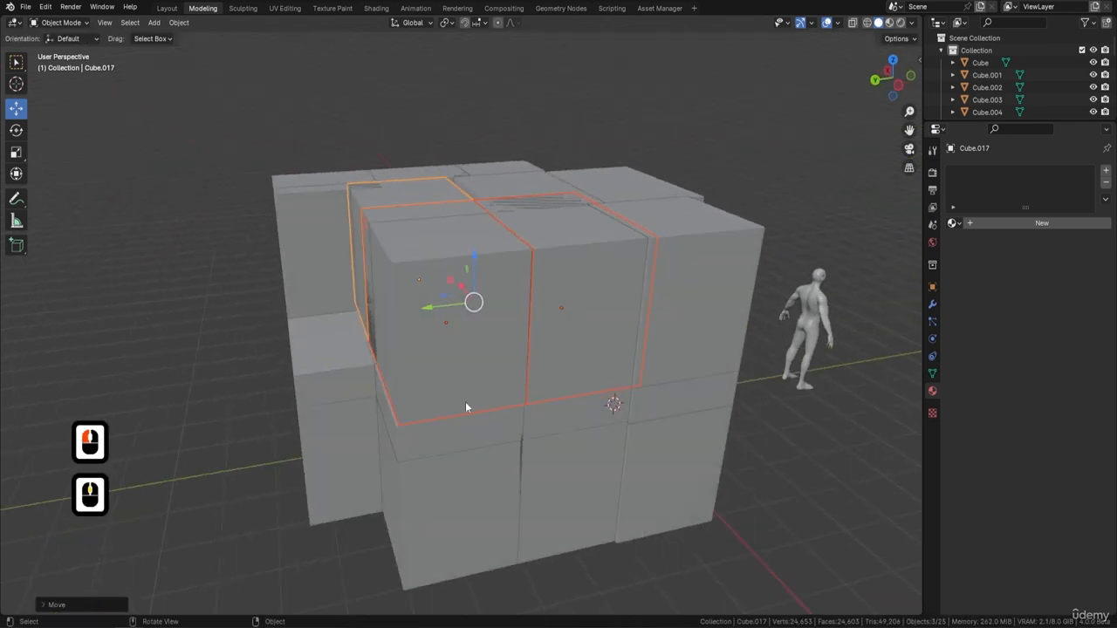
Deselect everything and examine the block massing from the stepped side, the far end and the overhanging side
middle_click_drag(465, 401, 568, 348)
key("a")
key("a")
middle_click_drag(622, 319, 655, 267)
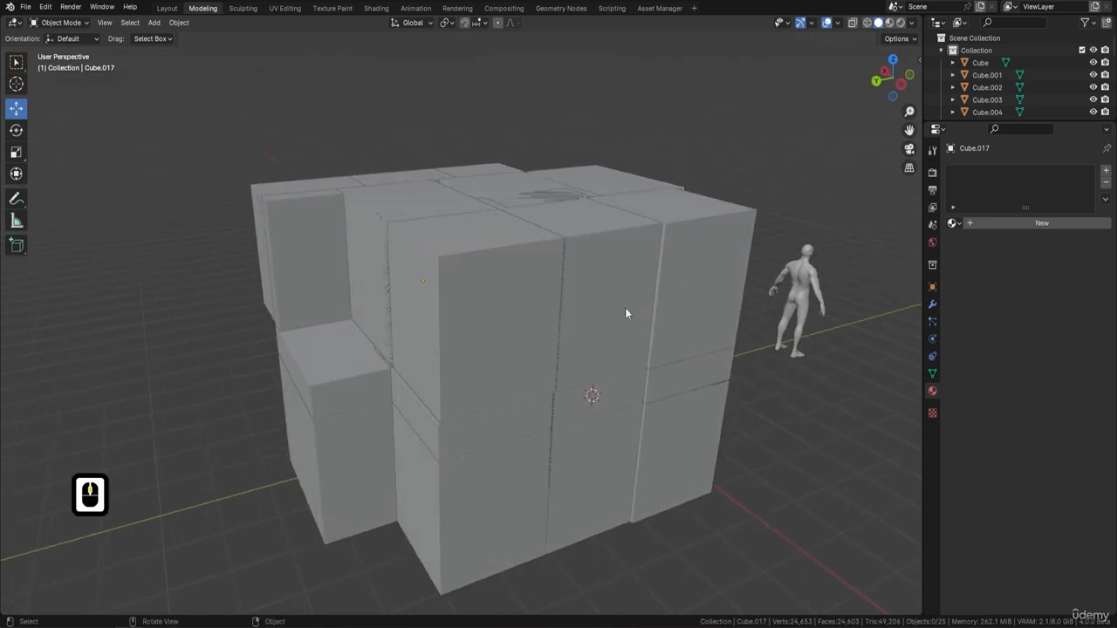
middle_click_drag(625, 313, 508, 269)
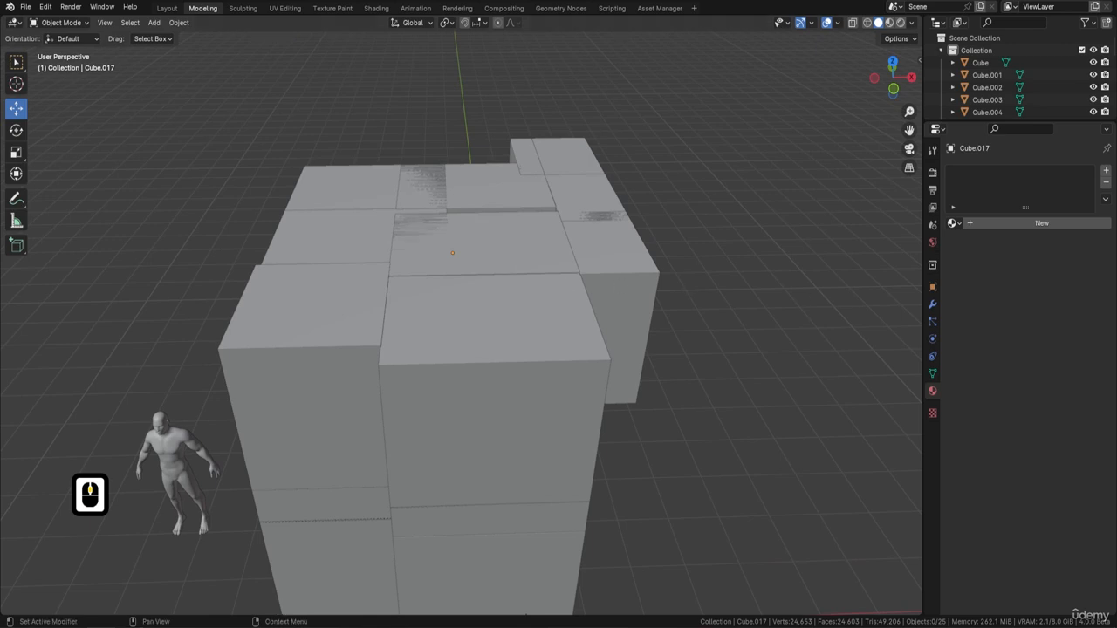
middle_click_drag(669, 286, 407, 265)
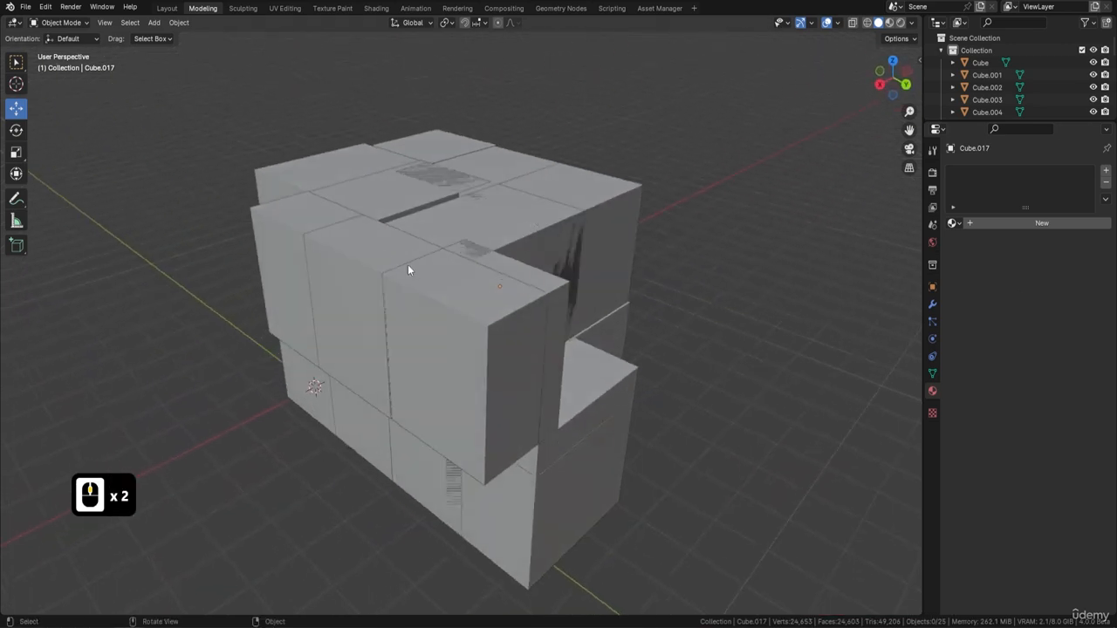
middle_click_drag(467, 166, 469, 181, "shift")
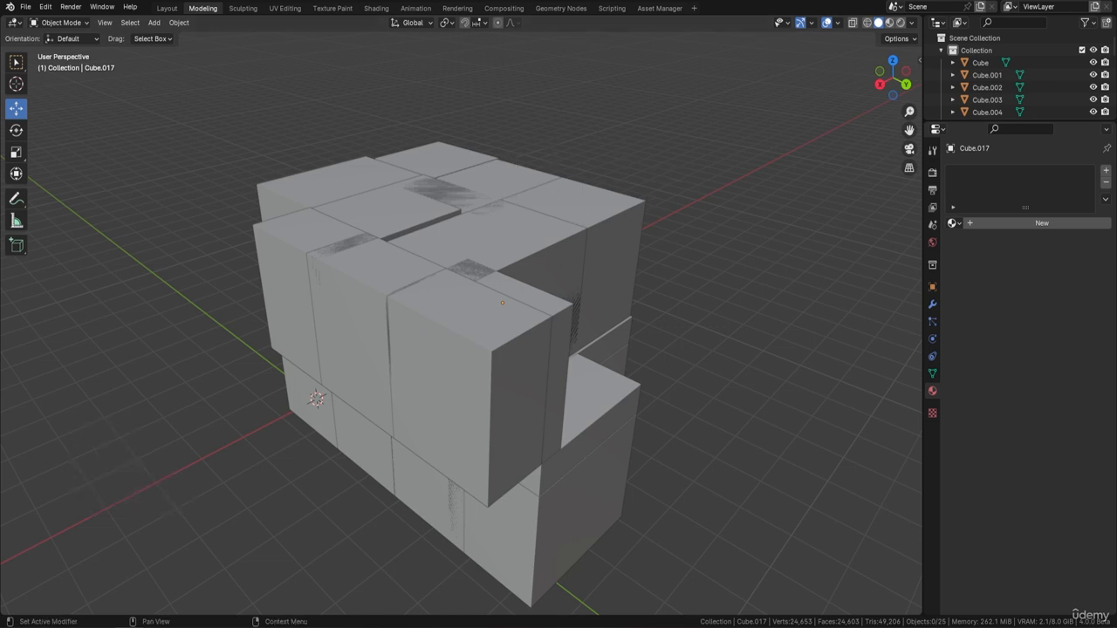
middle_click_drag(627, 225, 406, 150)
Select nine of the upper-storey blocks together, including the three overhanging ones
left_click(407, 149)
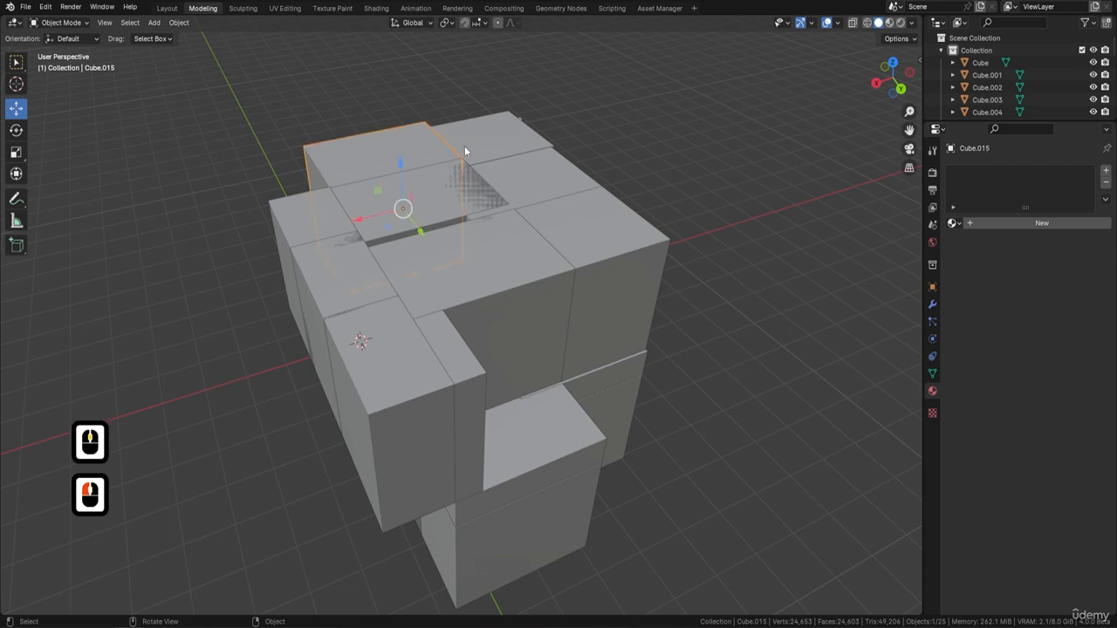
left_click(464, 145, "shift")
left_click(529, 181, "shift")
left_click(431, 199, "shift")
left_click(478, 253, "shift")
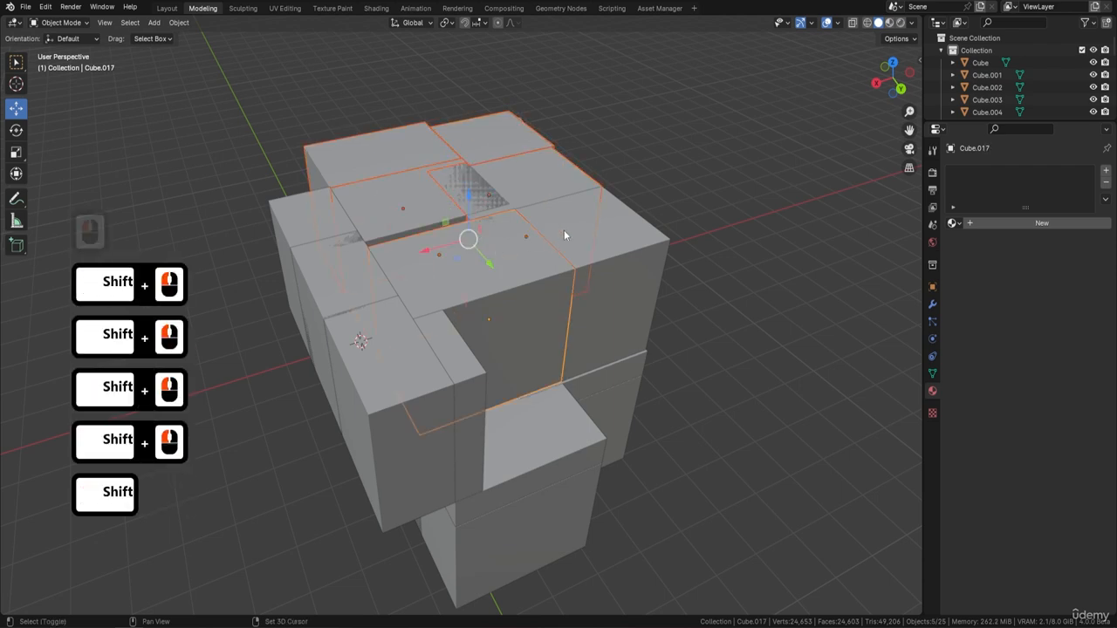
left_click(572, 233, "shift")
left_click(402, 327, "shift")
left_click(353, 283, "shift")
left_click(321, 226, "shift")
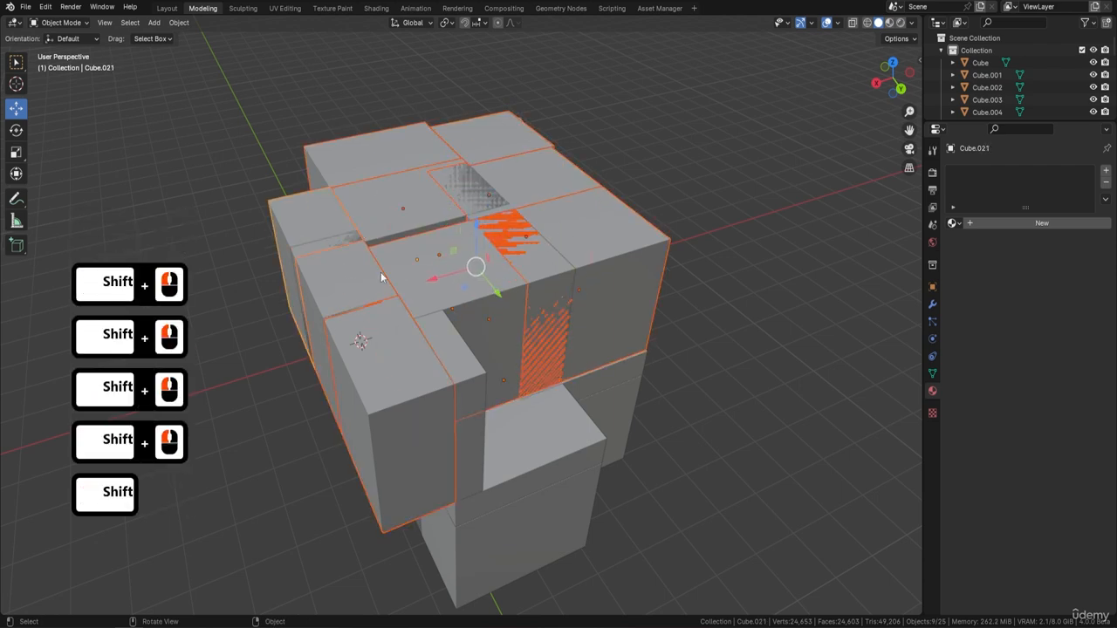
Edit the nine upper blocks together in Edit Mode and select the top face of each
middle_click_drag(514, 227, 482, 194)
key("Tab")
left_click(358, 161)
left_click(480, 141, "shift")
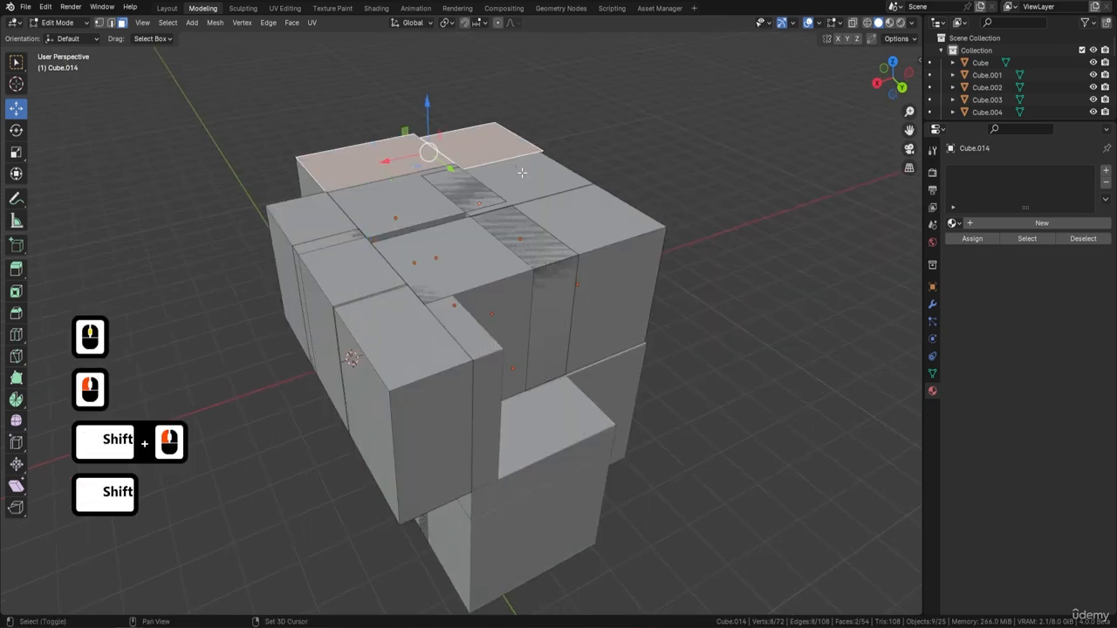
left_click(554, 183, "shift")
left_click(574, 220, "shift")
left_click(471, 262, "shift")
left_click(414, 200, "shift")
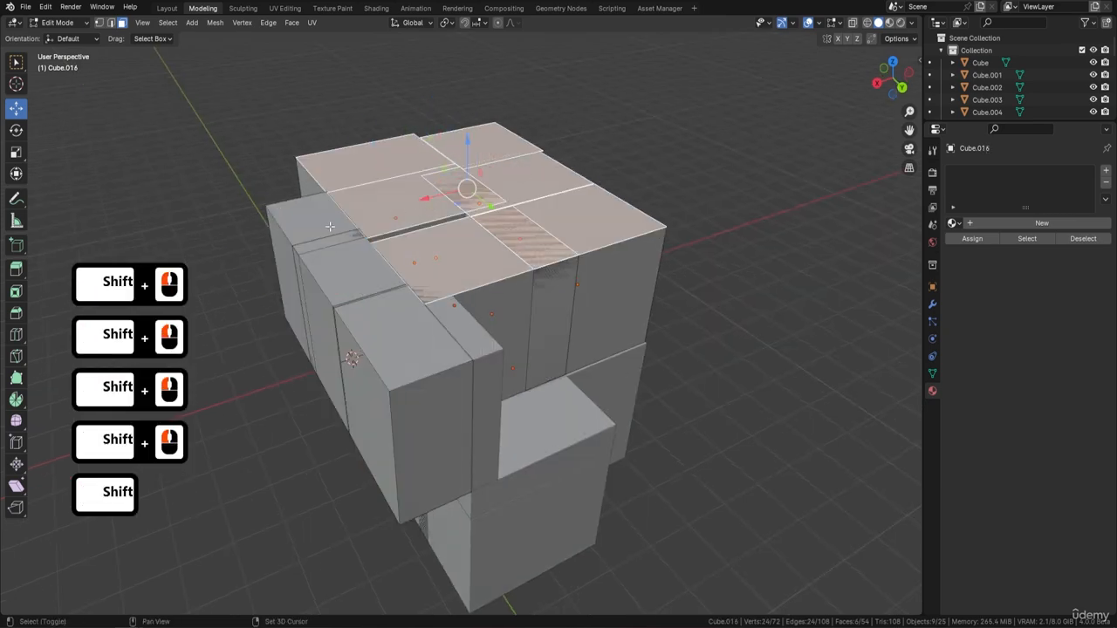
left_click(329, 226, "shift")
left_click(358, 274, "shift")
left_click(406, 336, "shift")
left_click(464, 324, "shift")
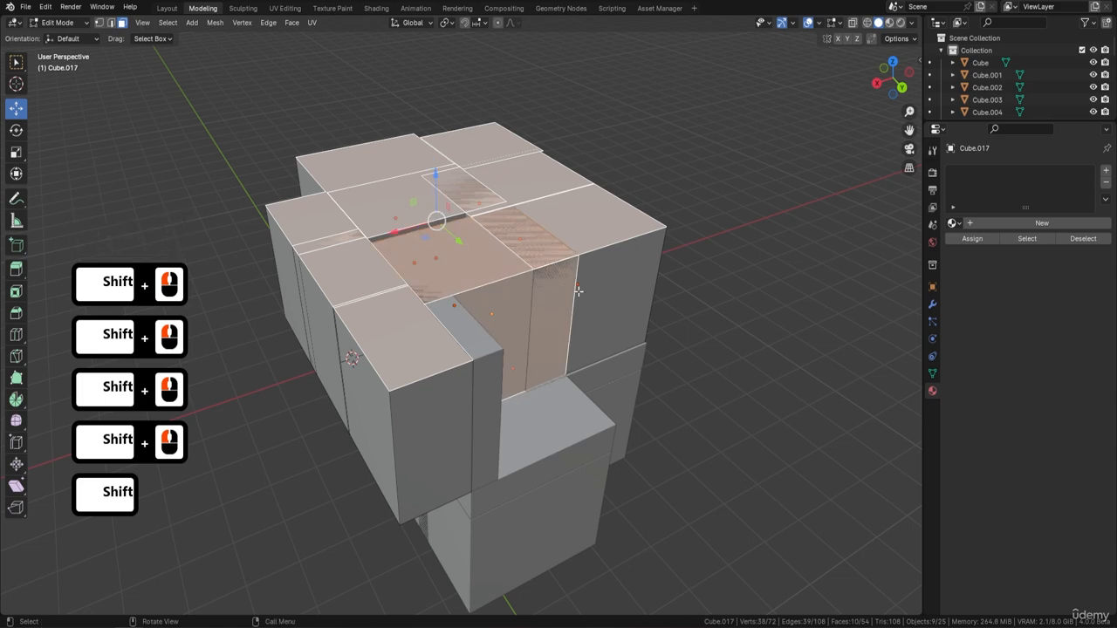
middle_click_drag(511, 320, 407, 306)
key("ctrl+z")
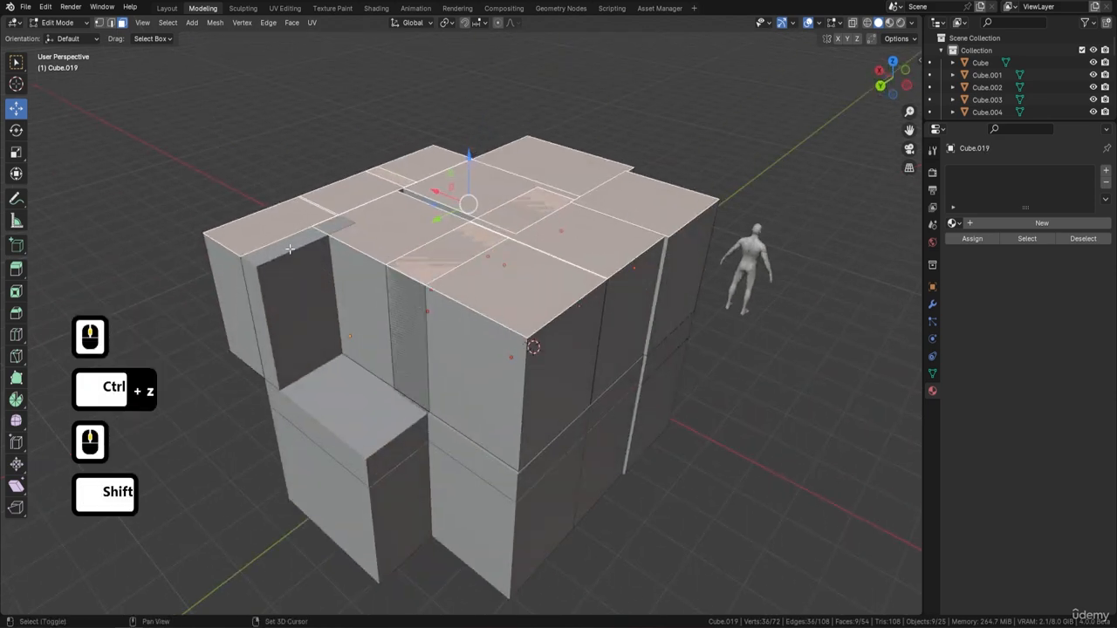
left_click(296, 239, "shift")
key("ctrl+z")
left_click(299, 237, "shift")
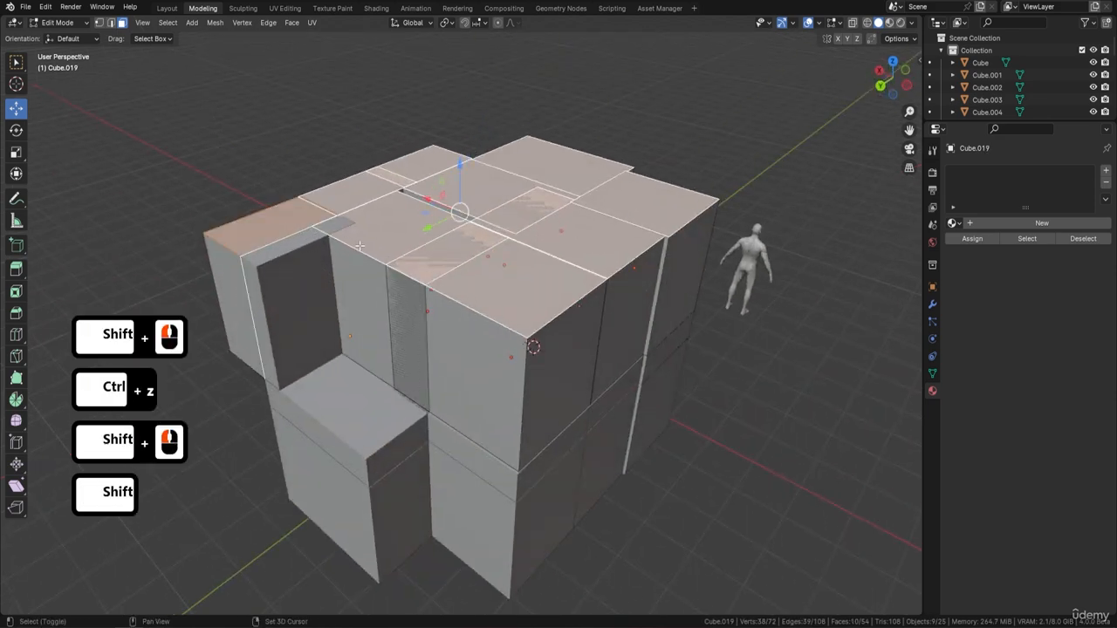
middle_click_drag(298, 237, 468, 286)
key("ctrl+z")
Include the missed upper block beside the open corner in the edit, with only its top face added to the selection
key("Tab")
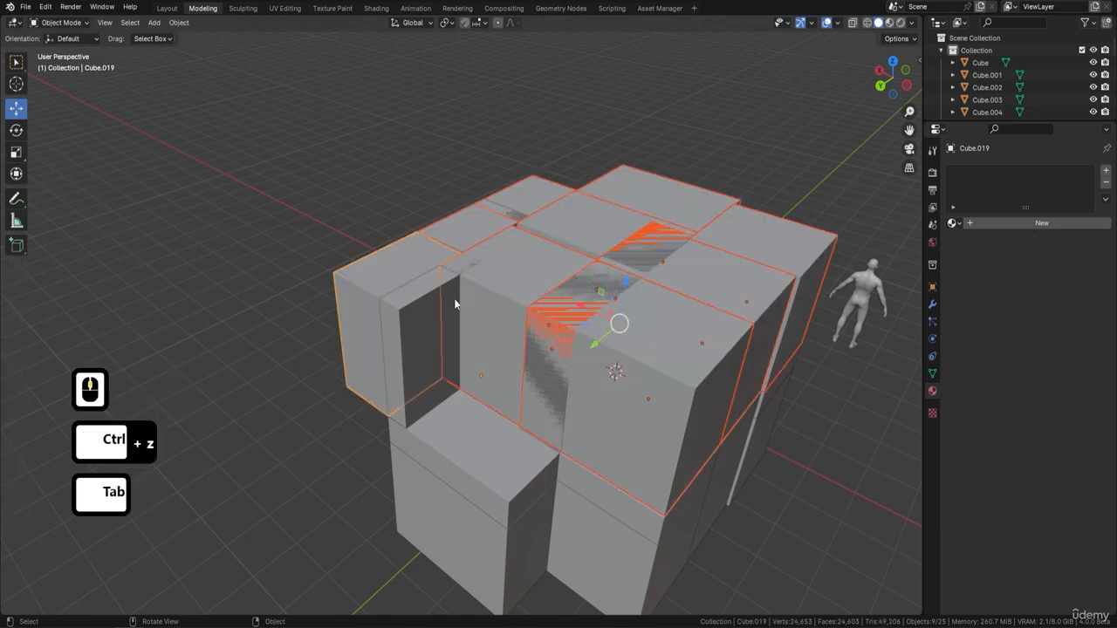
left_click(427, 308, "shift")
key("Tab")
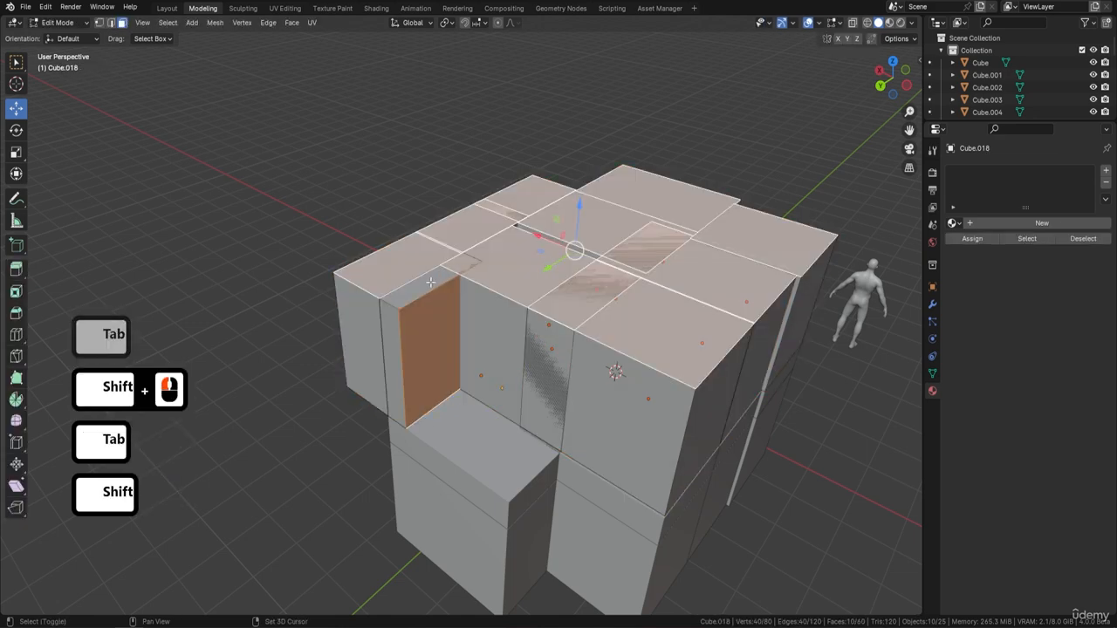
left_click(439, 305, "shift")
left_click(427, 284, "shift")
Duplicate the selected top faces, raise the copies slightly along Z and separate them by selection into their own objects
middle_click_drag(611, 249, 573, 293)
key("shift+d")
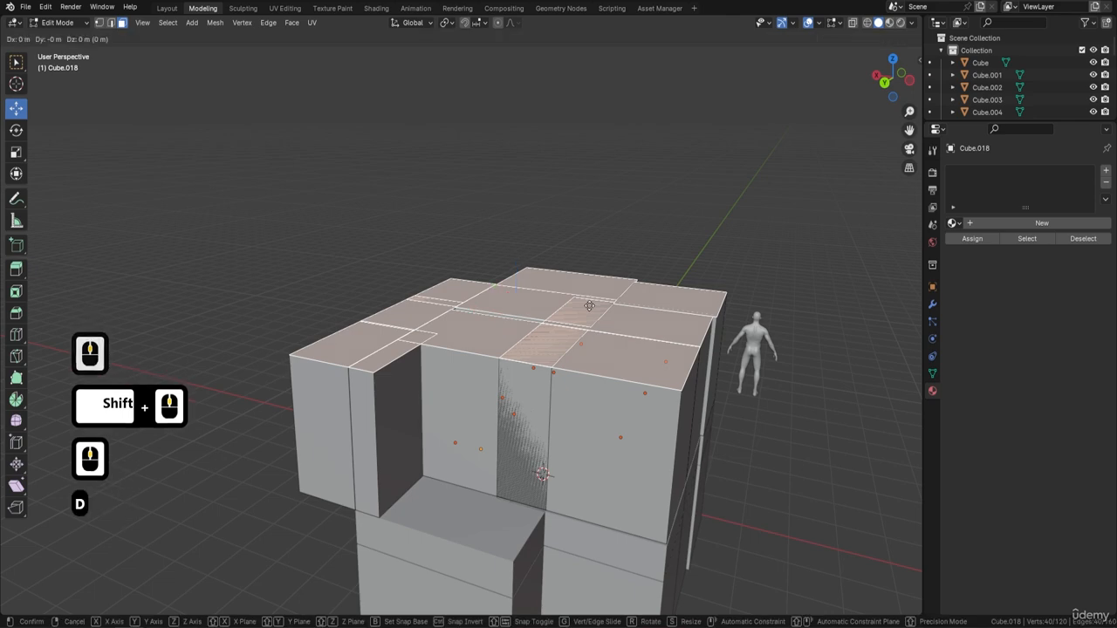
key("Return")
left_click_drag(521, 264, 521, 263)
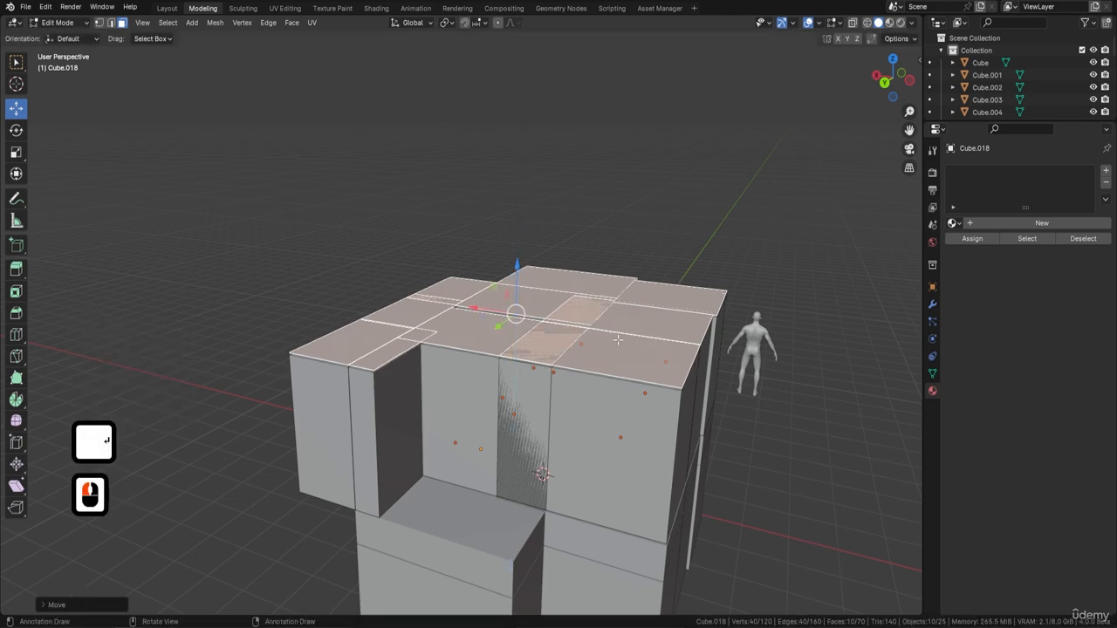
key("p")
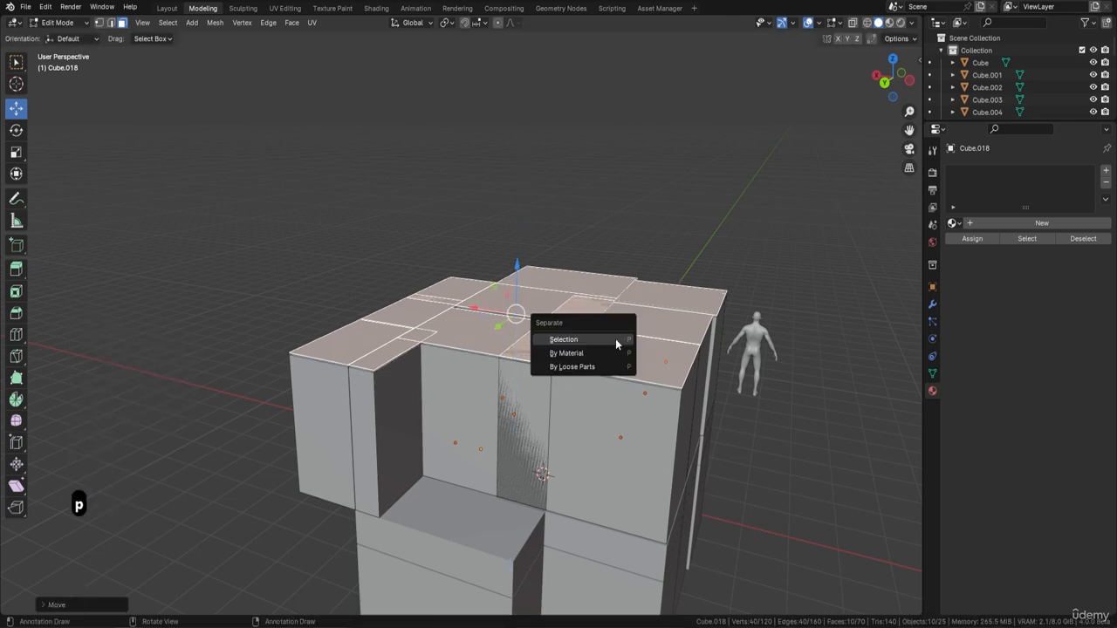
left_click(615, 338)
left_click(530, 290)
key("Tab")
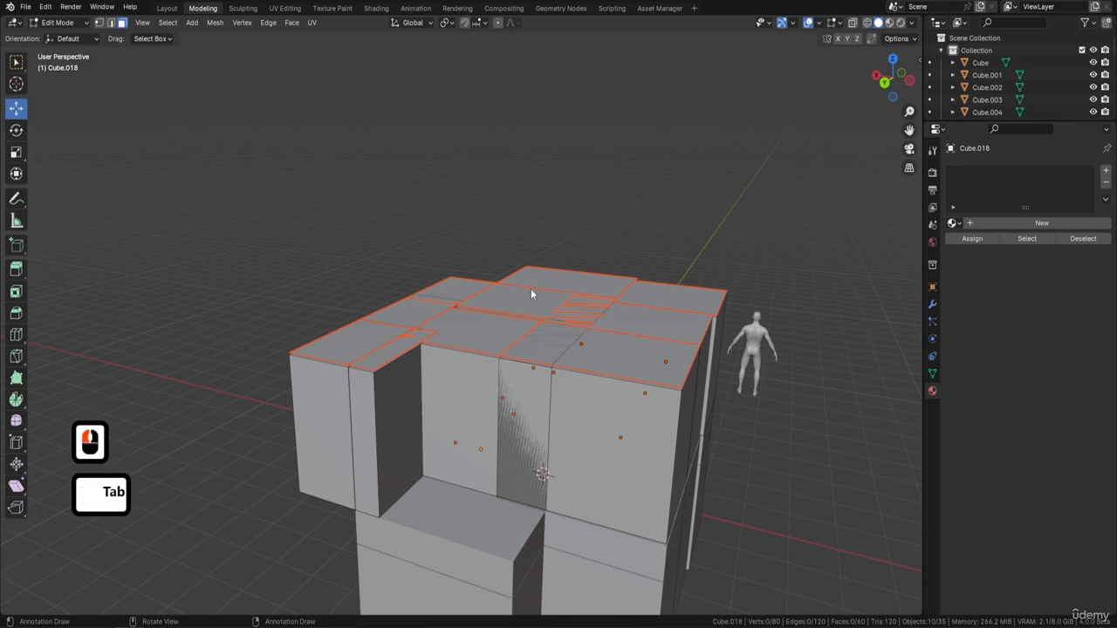
Select all ten separated roof faces together in Object Mode
left_click(481, 329)
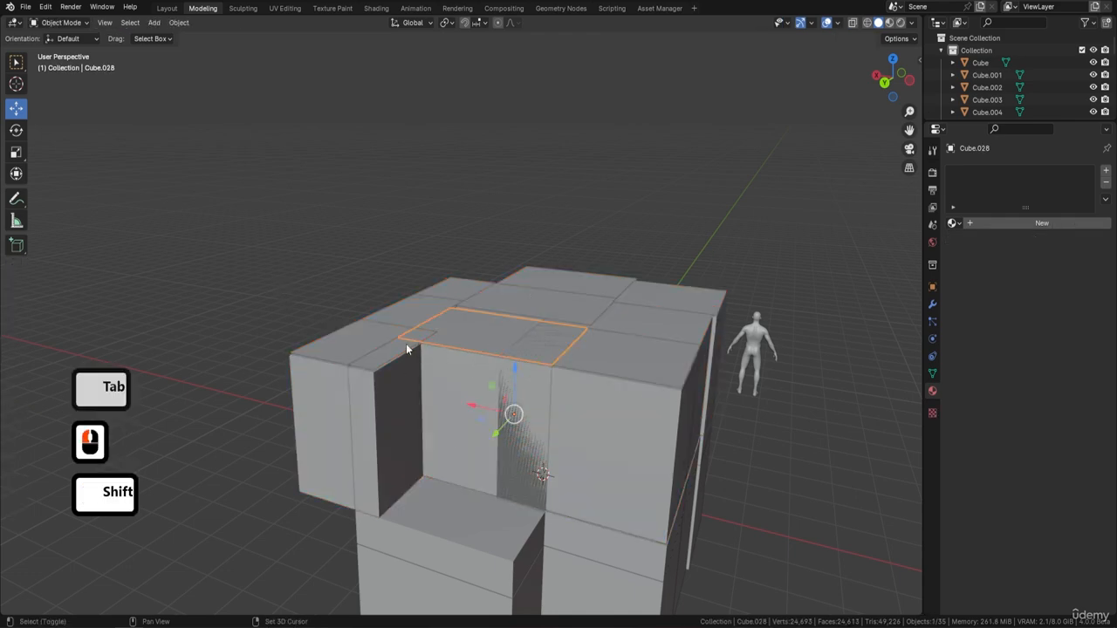
left_click(357, 336, "shift")
left_click(407, 311, "shift")
left_click(452, 290, "shift")
left_click(516, 291, "shift")
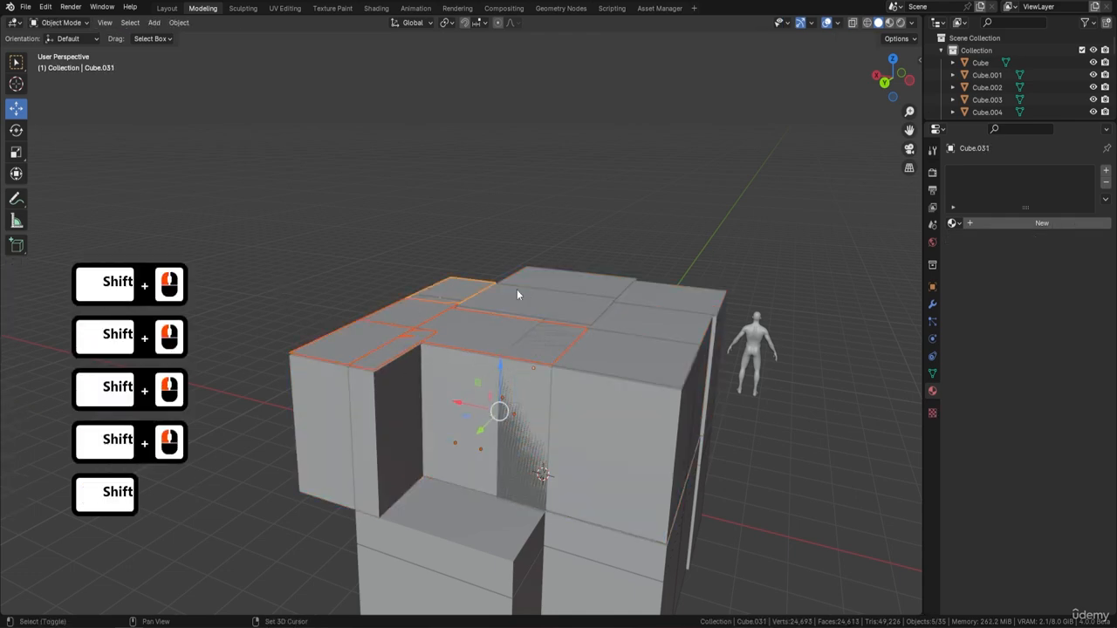
left_click(575, 271, "shift")
middle_click_drag(689, 282, 604, 342)
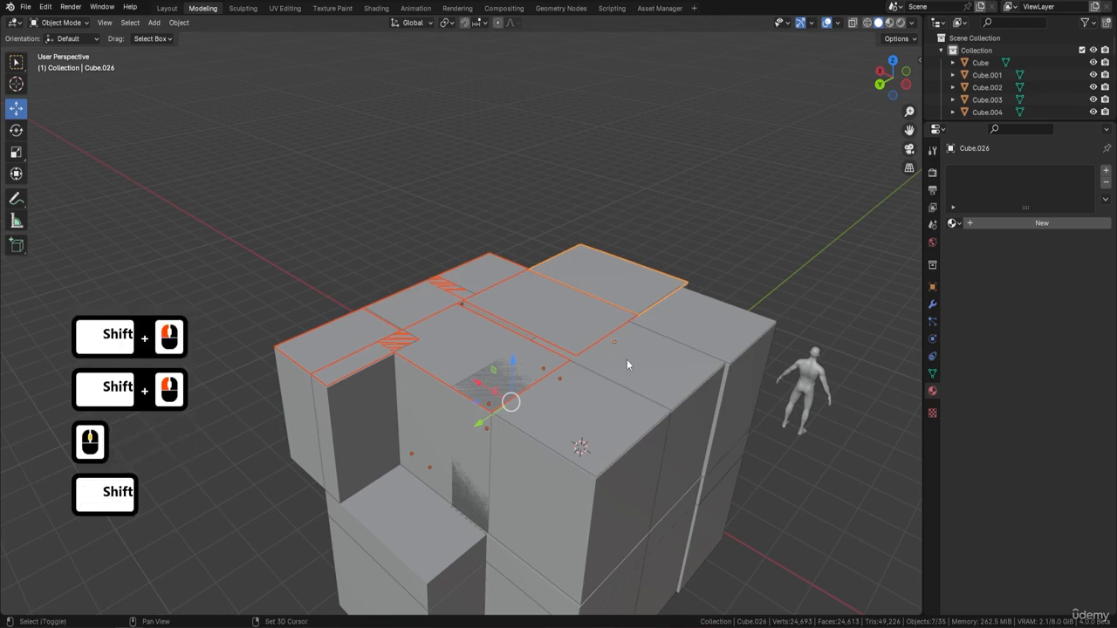
left_click(576, 397, "shift")
left_click(715, 331, "shift")
left_click(714, 331, "shift")
middle_click_drag(750, 333, 714, 337)
middle_click_drag(564, 335, 636, 292, "shift")
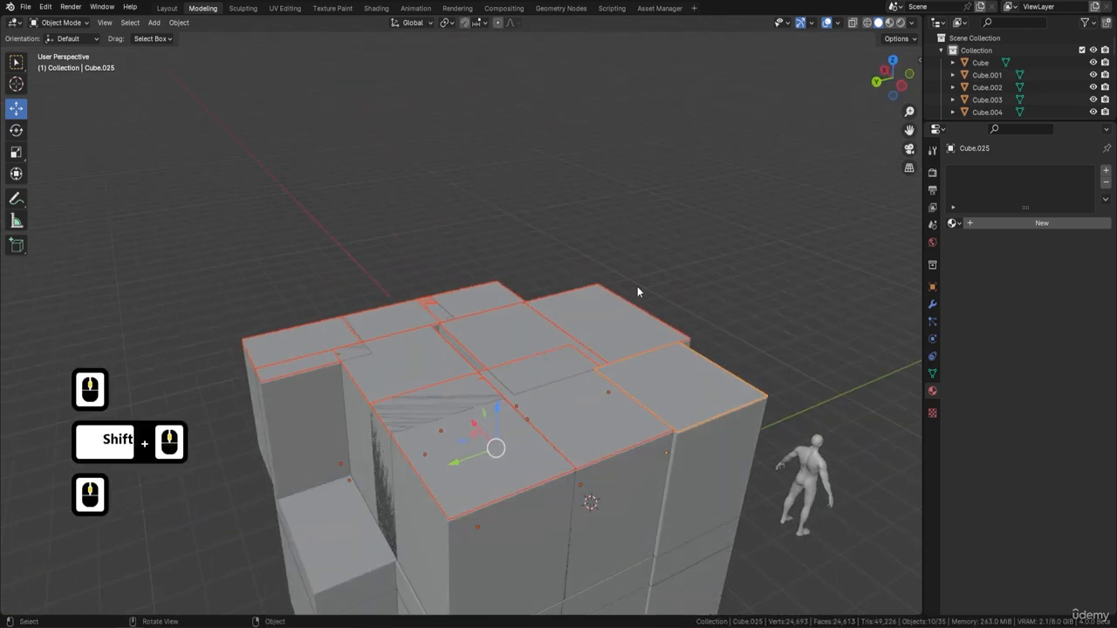
Extrude all the separated roof faces upward about 2.7 m to form a third storey, then return to Object Mode
key("Tab")
middle_click_drag(574, 369, 595, 371)
key("a")
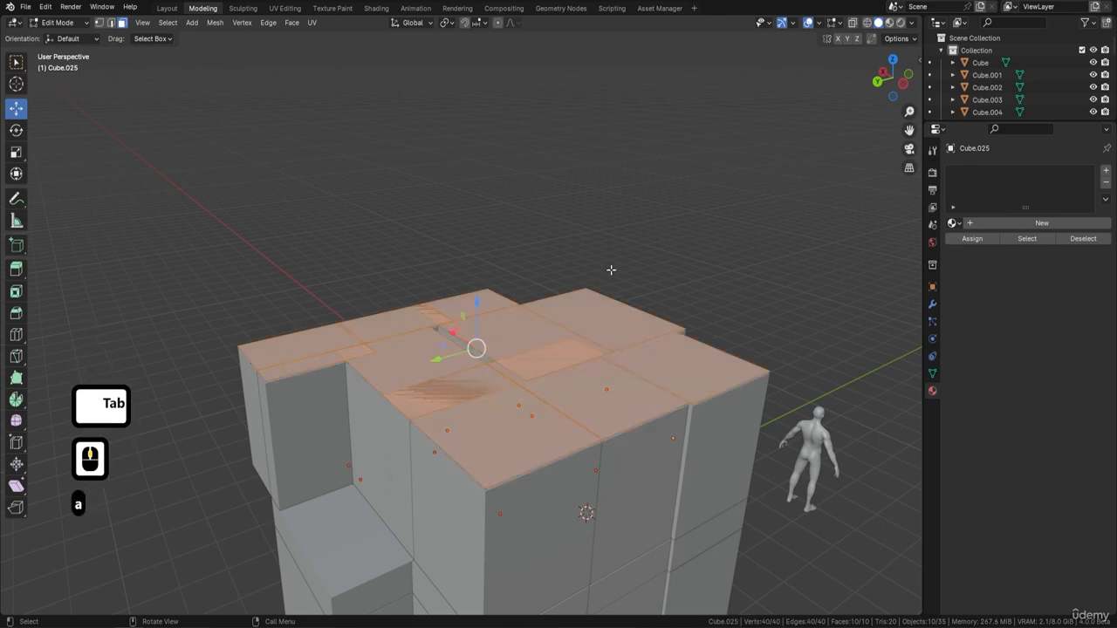
middle_click_drag(563, 383, 586, 379)
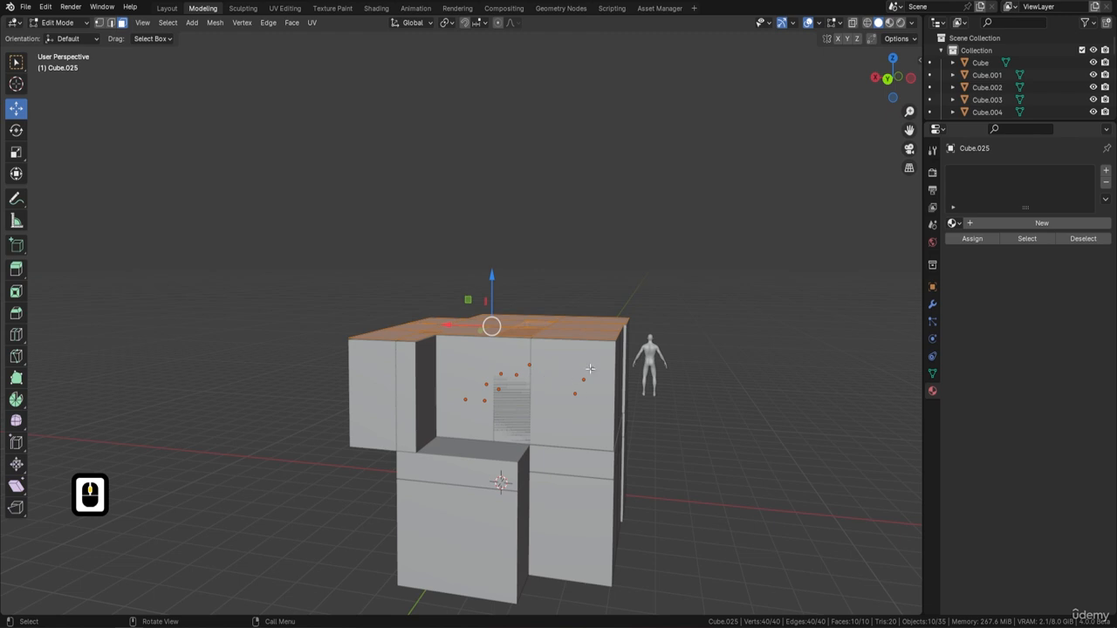
key("e")
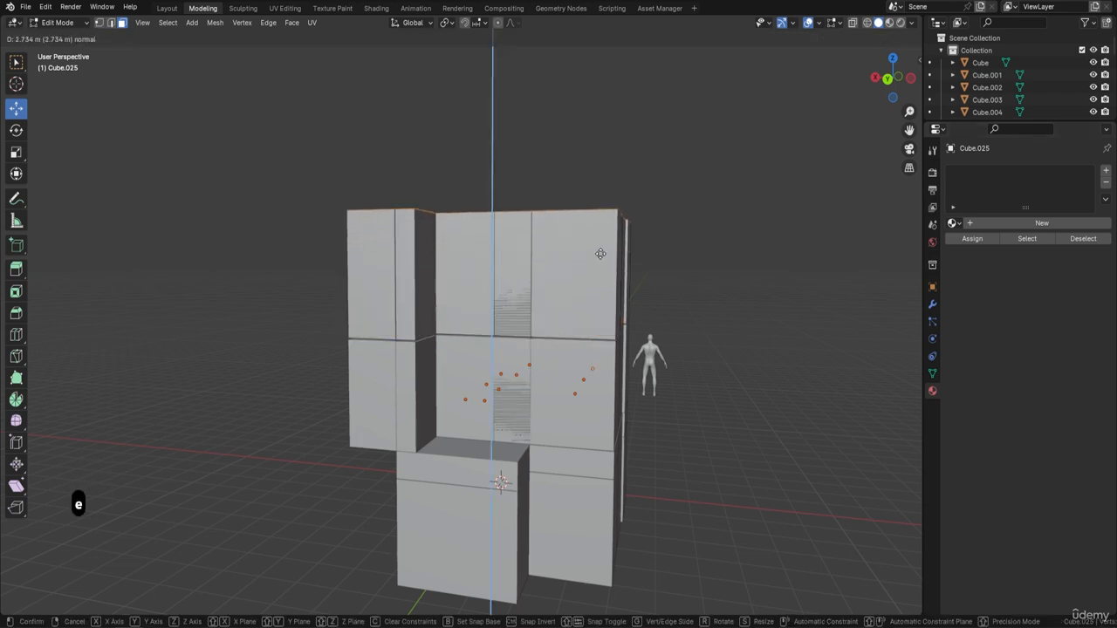
left_click(650, 365)
key("Tab")
Duplicate the second-storey corner block and move the copy up along Z into the third storey
left_click(568, 407)
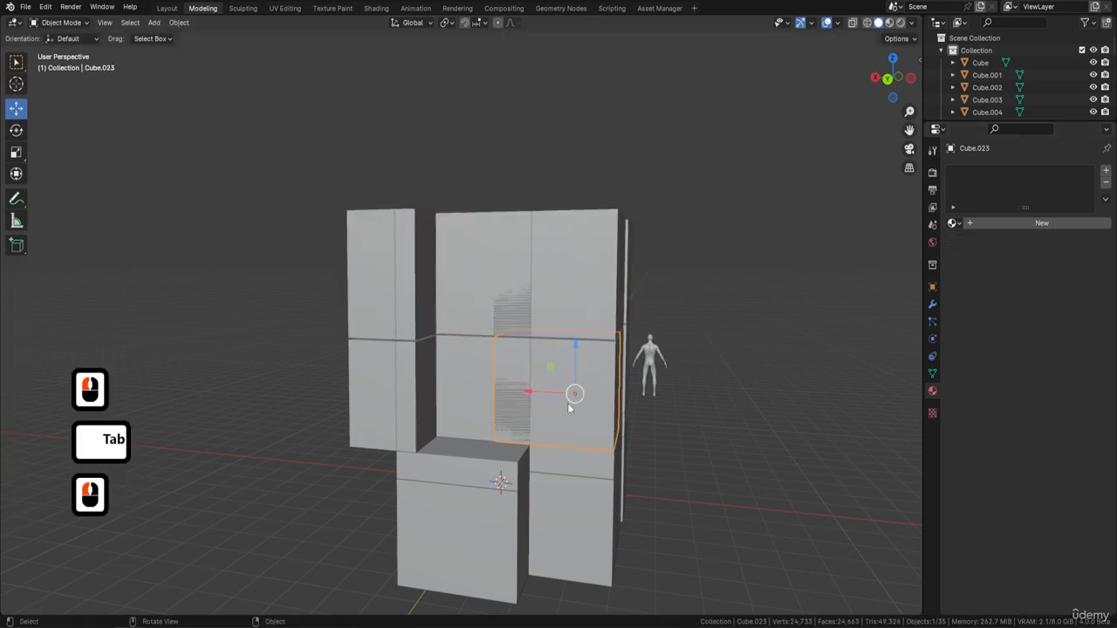
key("shift+d")
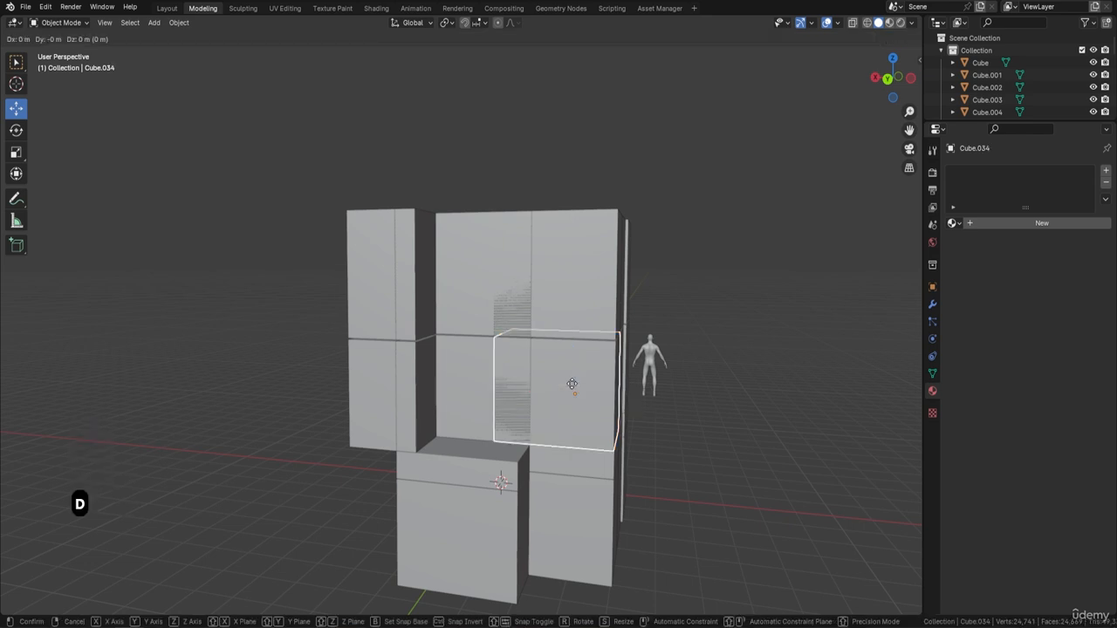
key("Return")
left_click_drag(575, 356, 580, 253)
middle_click_drag(579, 253, 660, 283)
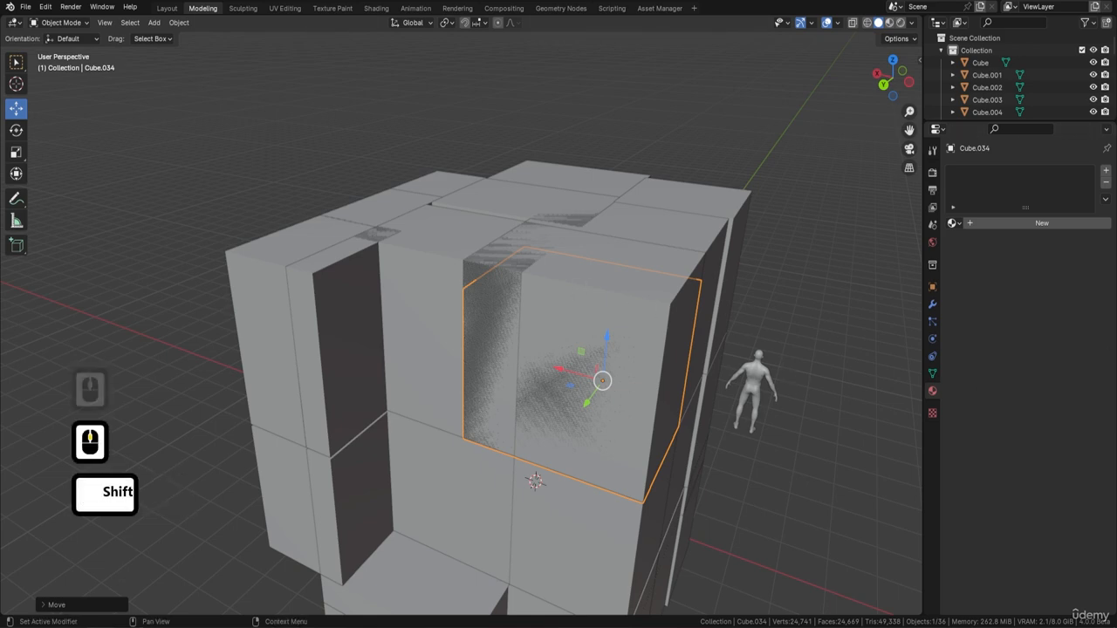
Select the ten extruded third-storey blocks together, leaving out the duplicated corner block
left_click(705, 244)
middle_click_drag(704, 245, 766, 229)
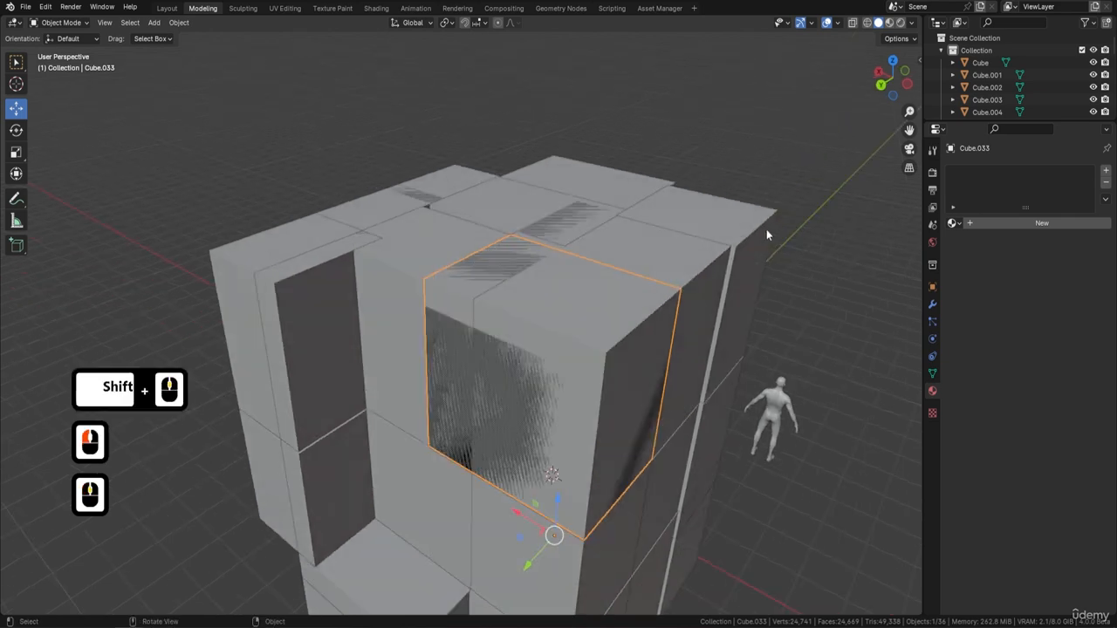
left_click(655, 245, "shift")
left_click(648, 202, "shift")
left_click(529, 190, "shift")
left_click(440, 230, "shift")
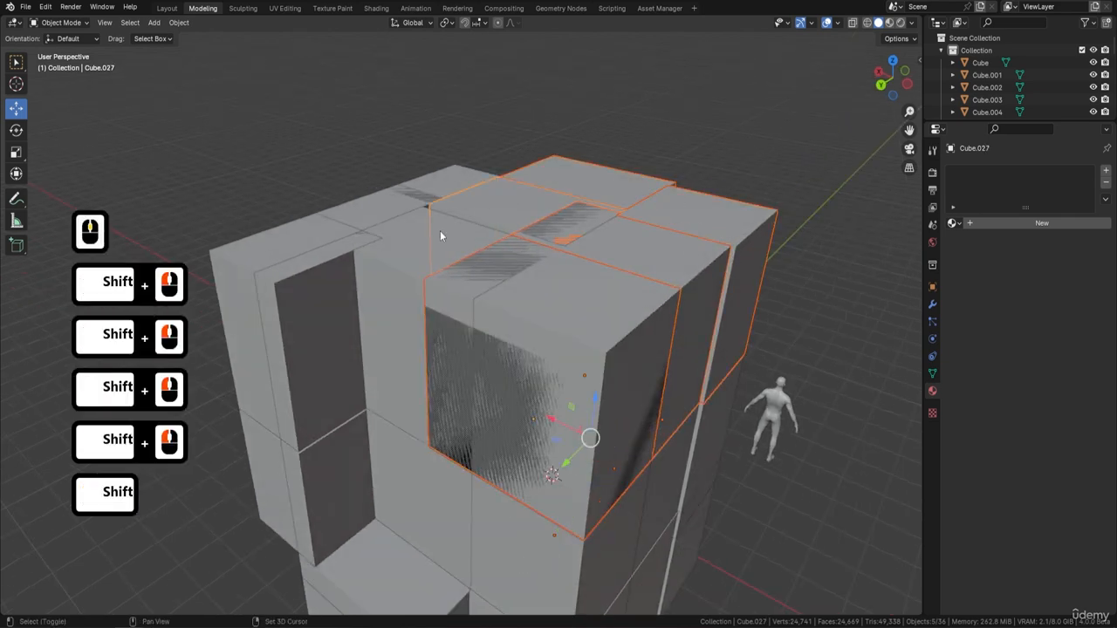
left_click(442, 181, "shift")
left_click(331, 215, "shift")
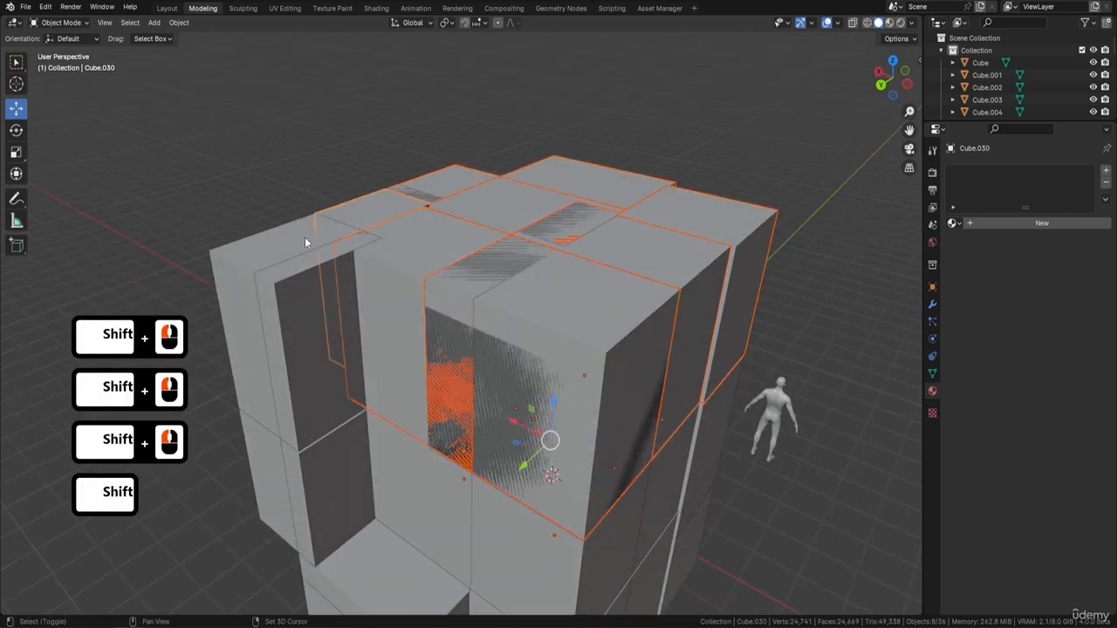
left_click(305, 237, "shift")
left_click(325, 276, "shift")
Lower the top faces of the extruded third-storey blocks slightly along Z in Edit Mode
key("Tab")
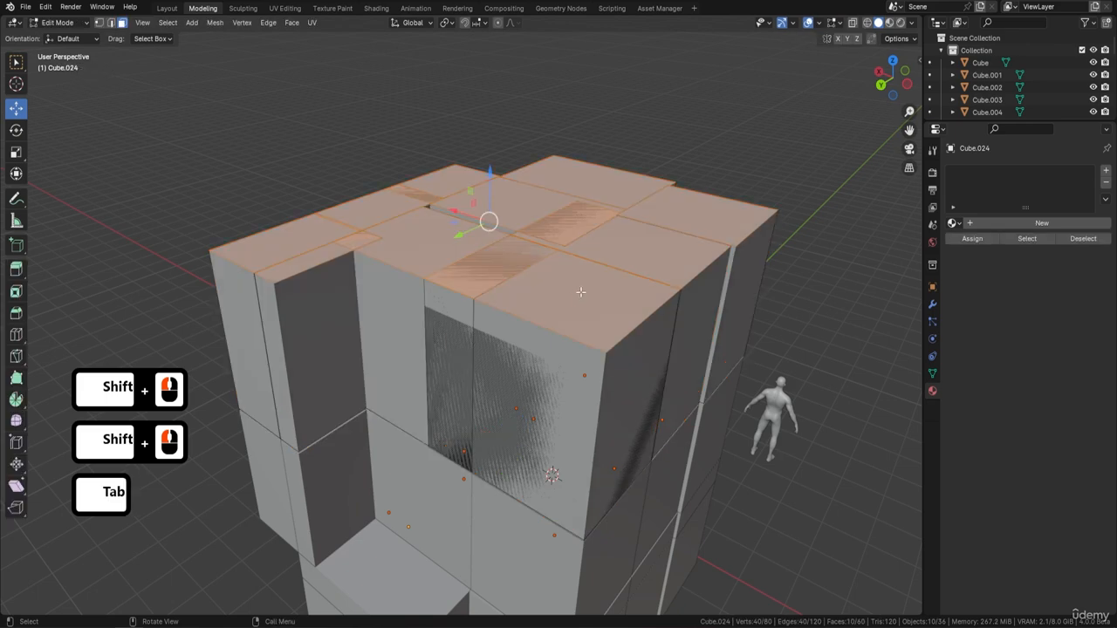
middle_click_drag(515, 227, 521, 131)
left_click_drag(492, 146, 494, 169)
key("Tab")
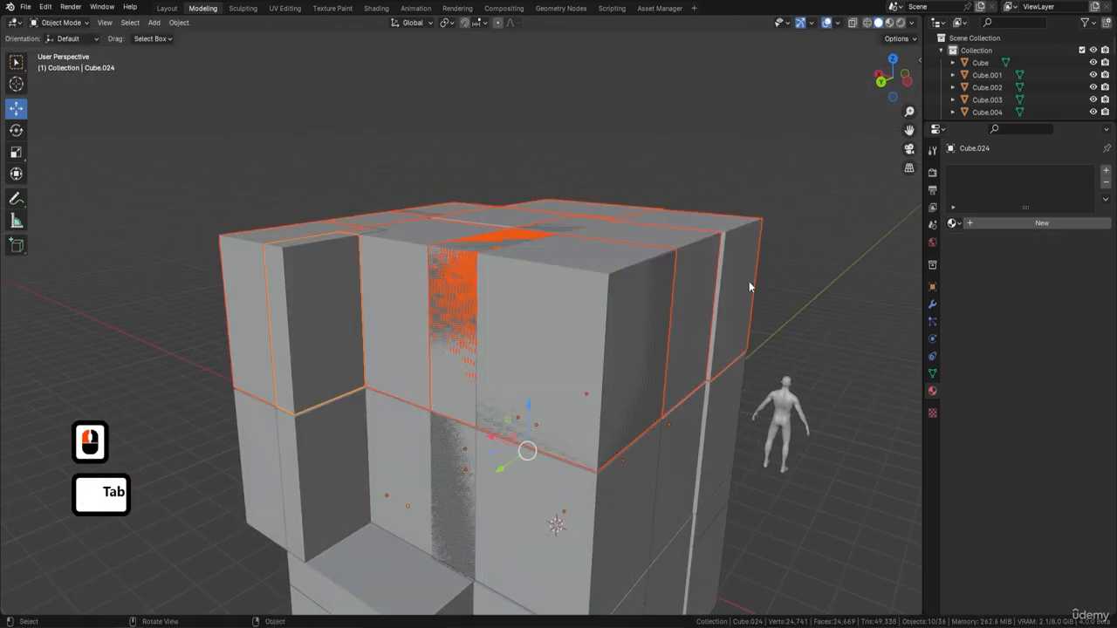
Pull the duplicated corner block out of the third storey and delete it
left_click(591, 358)
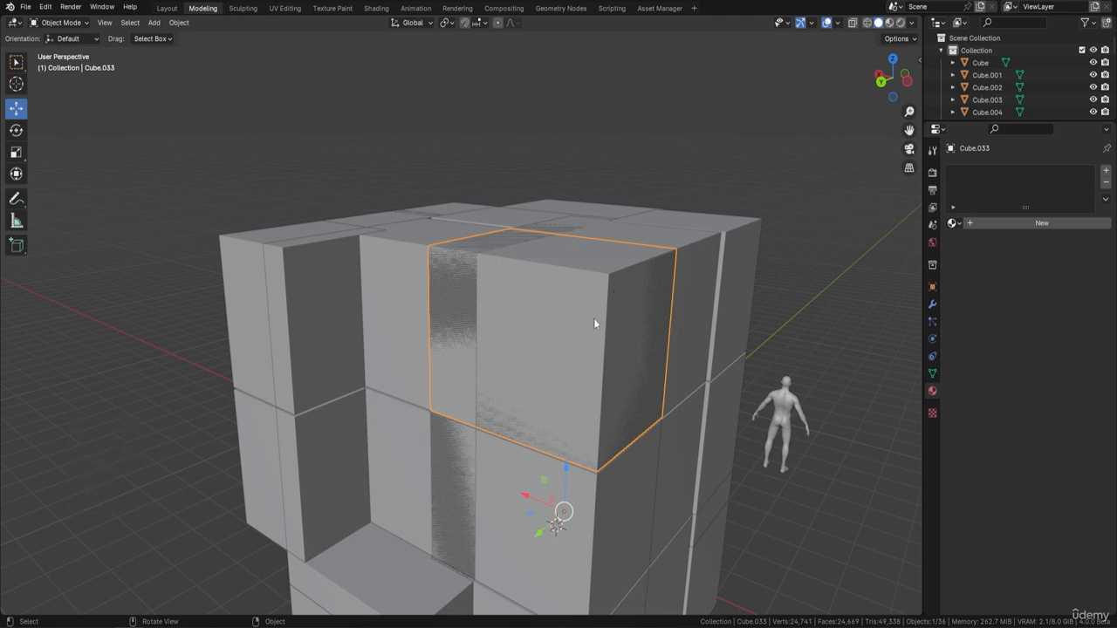
key("g")
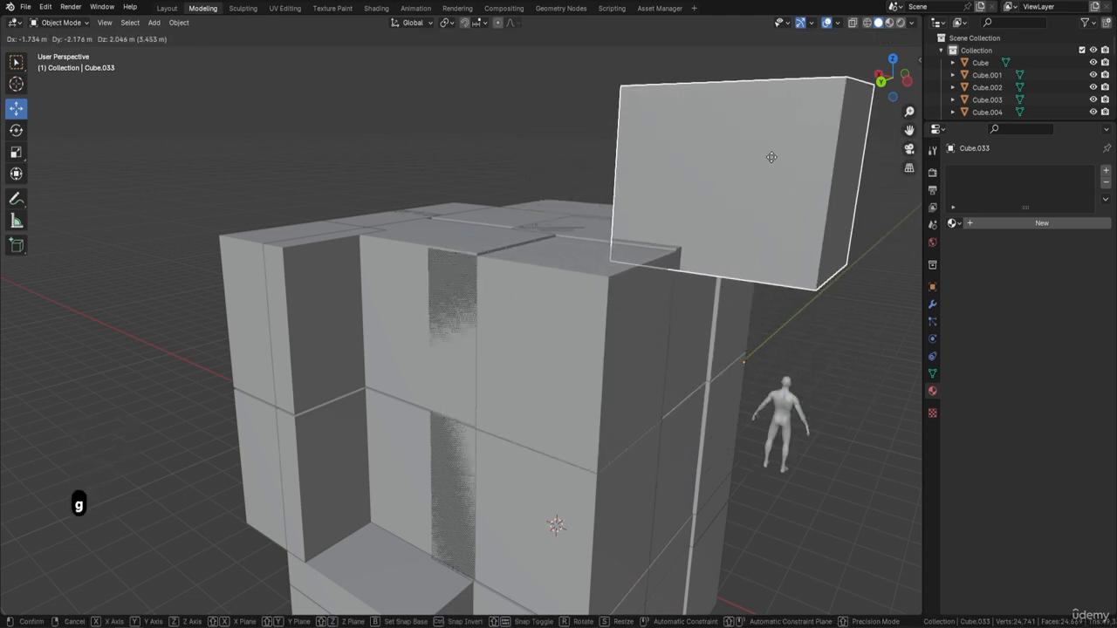
left_click(773, 146)
key("Delete")
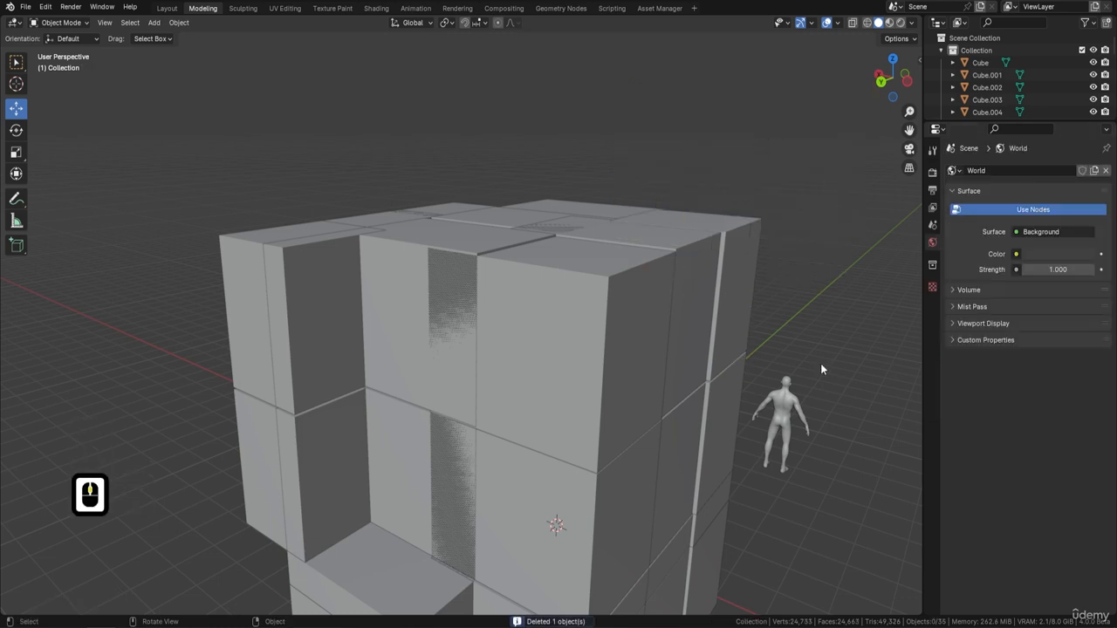
Apply all transforms to the second-storey block on the narrow end wall and set its origin to its geometry
middle_click_drag(820, 363, 503, 390)
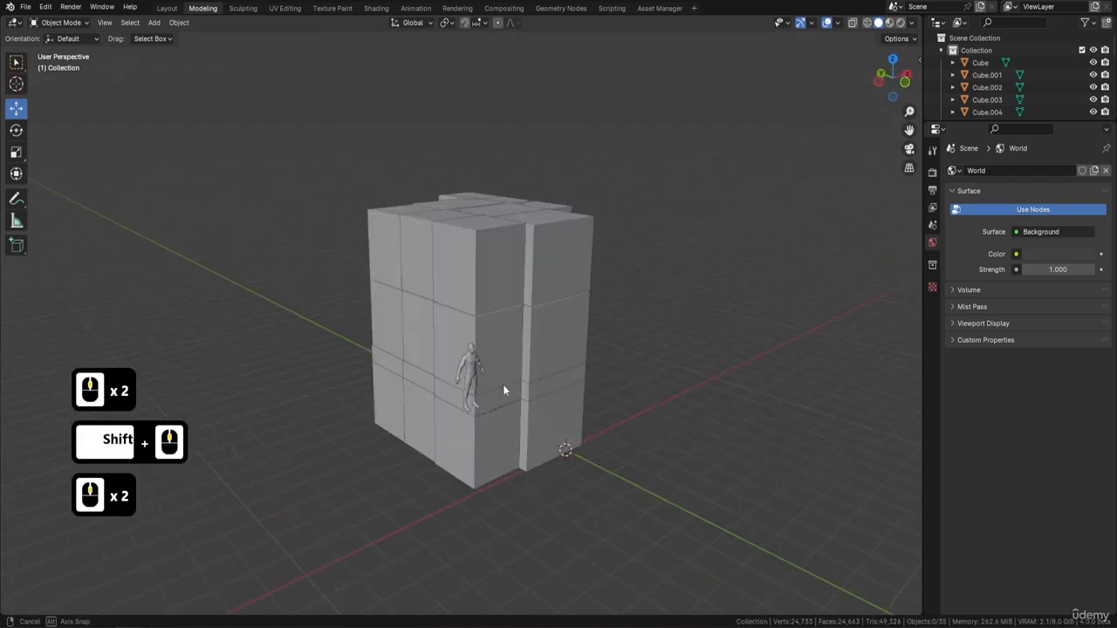
scroll(595, 375, "up", 2)
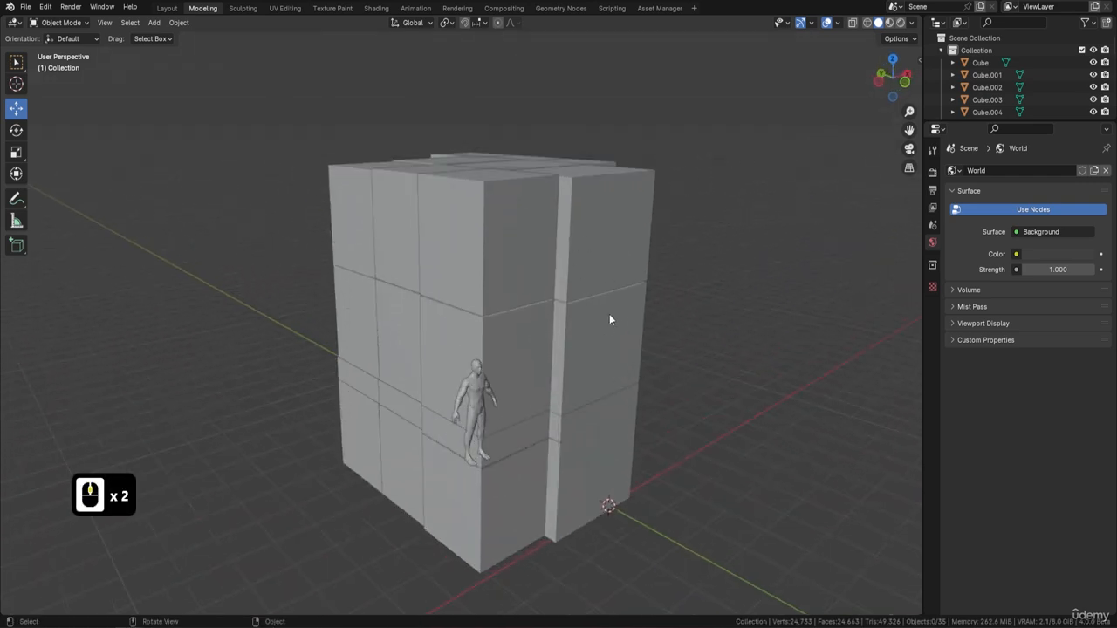
middle_click_drag(609, 319, 574, 335)
middle_click_drag(636, 360, 549, 389, "shift")
left_click(588, 347)
middle_click_drag(572, 324, 597, 302)
key("ctrl+a")
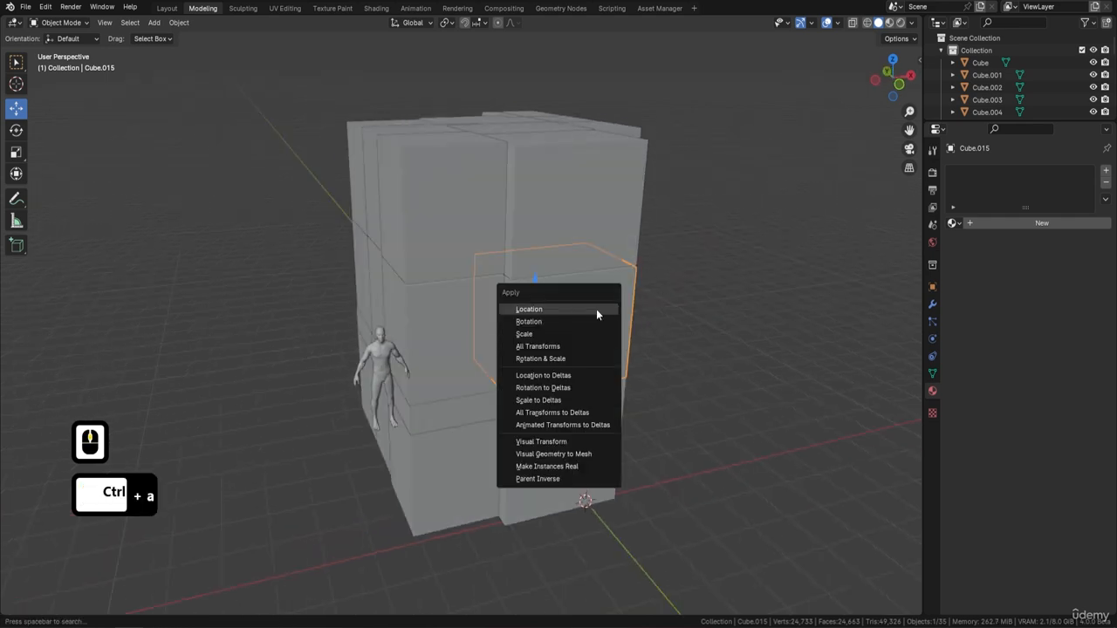
left_click(592, 347)
right_click(688, 320)
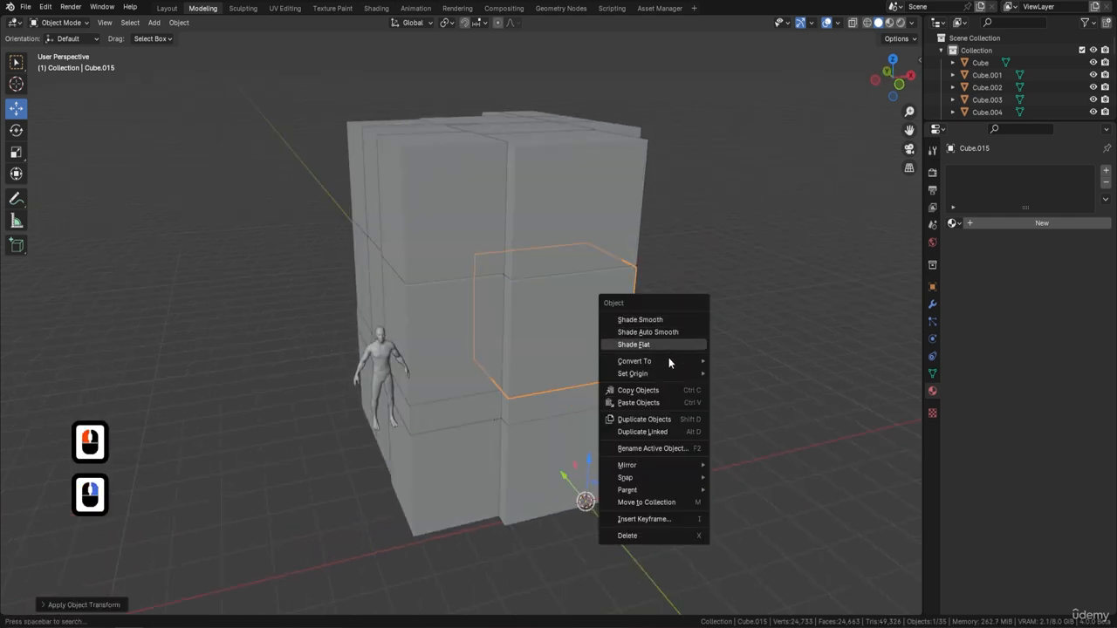
left_click(633, 373)
left_click(751, 386)
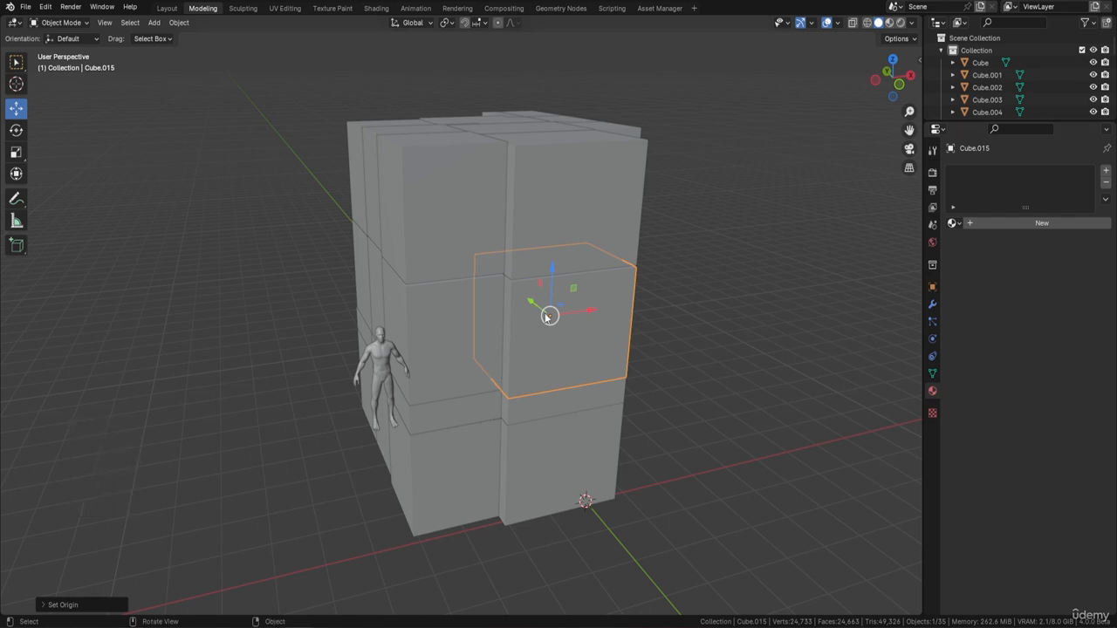
Snap the 3D cursor to the selected second-storey block's centre and add a cube there
middle_click_drag(548, 316, 628, 271)
key("shift+a")
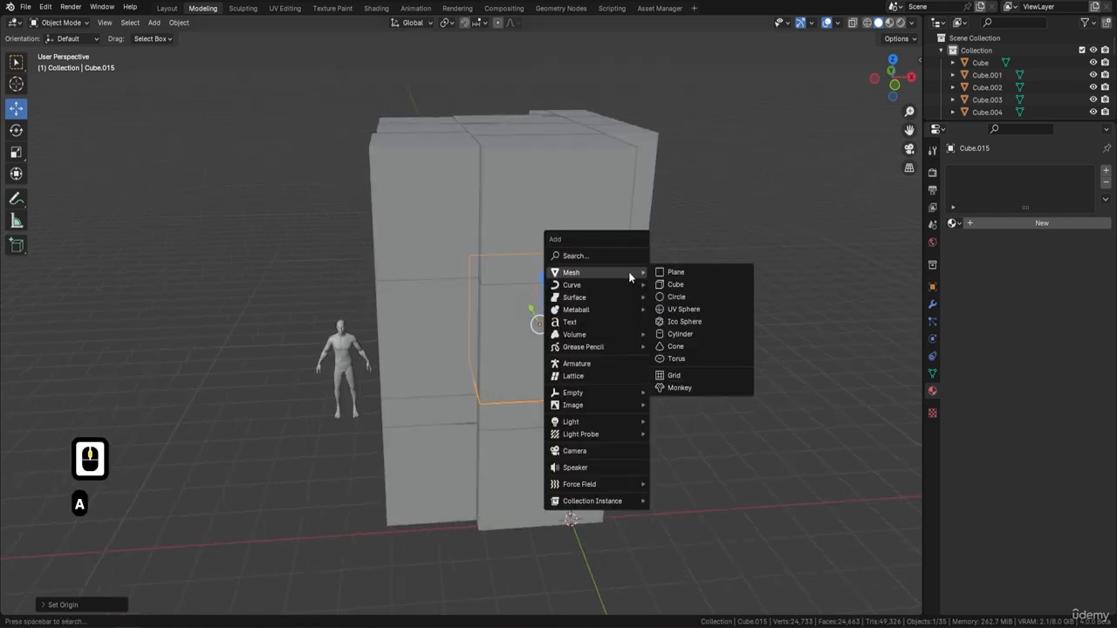
scroll(478, 372, "down", 4)
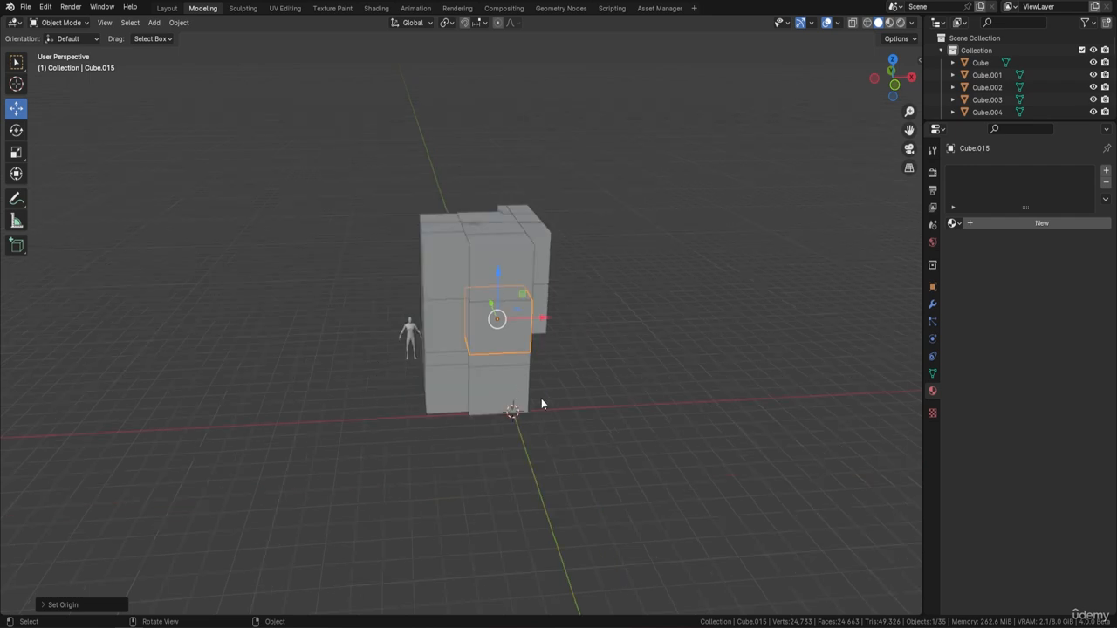
scroll(538, 297, "up", 3)
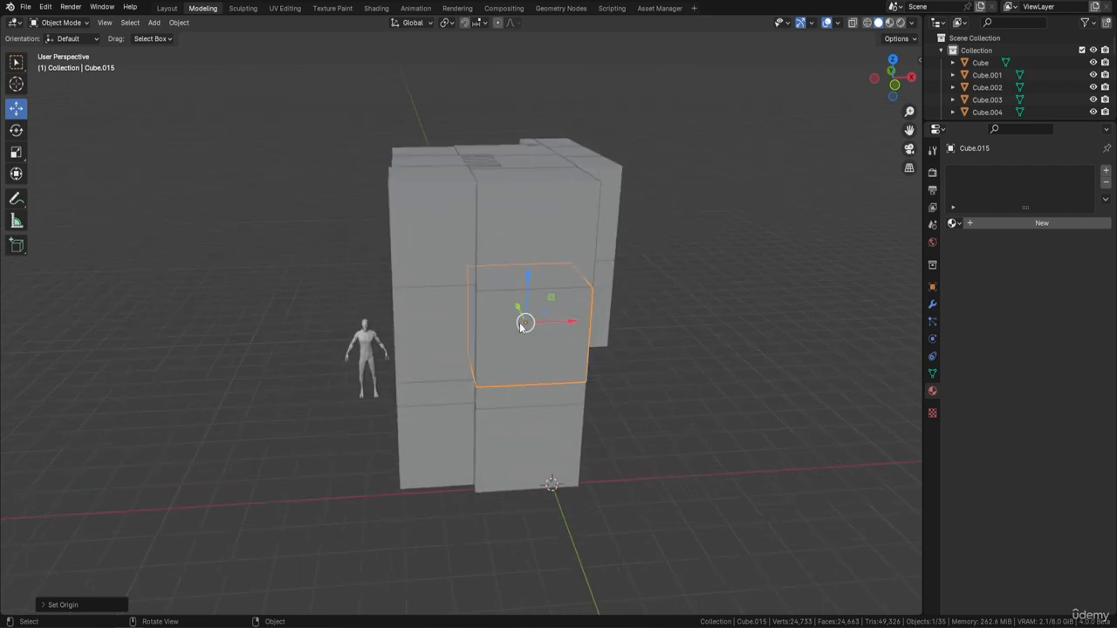
key("shift+s")
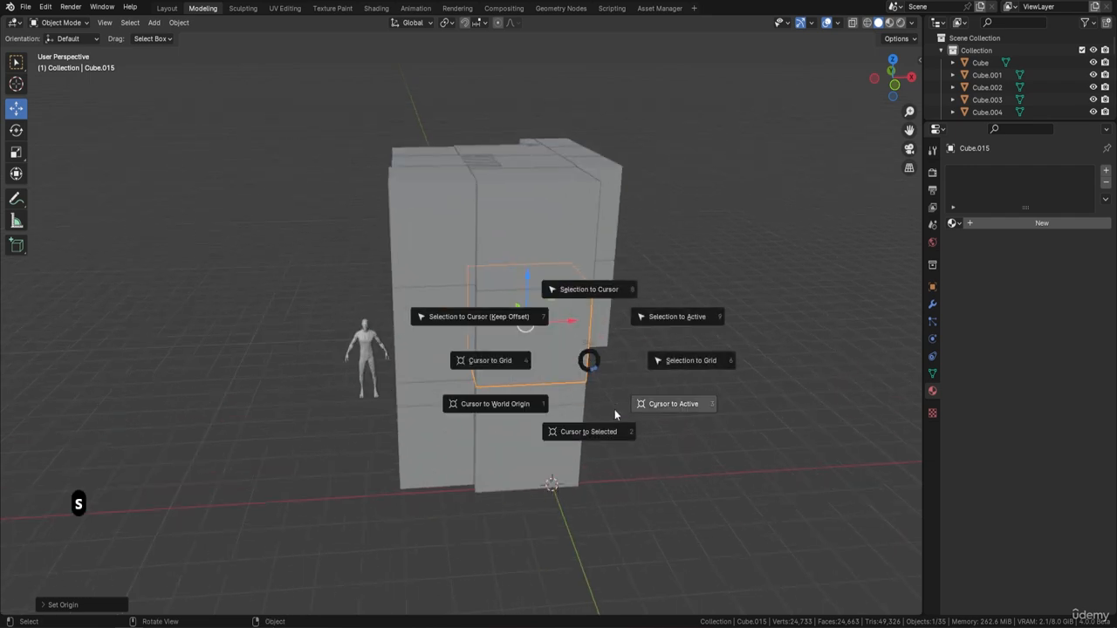
left_click(608, 438)
key("shift+a")
mouse_move(625, 327)
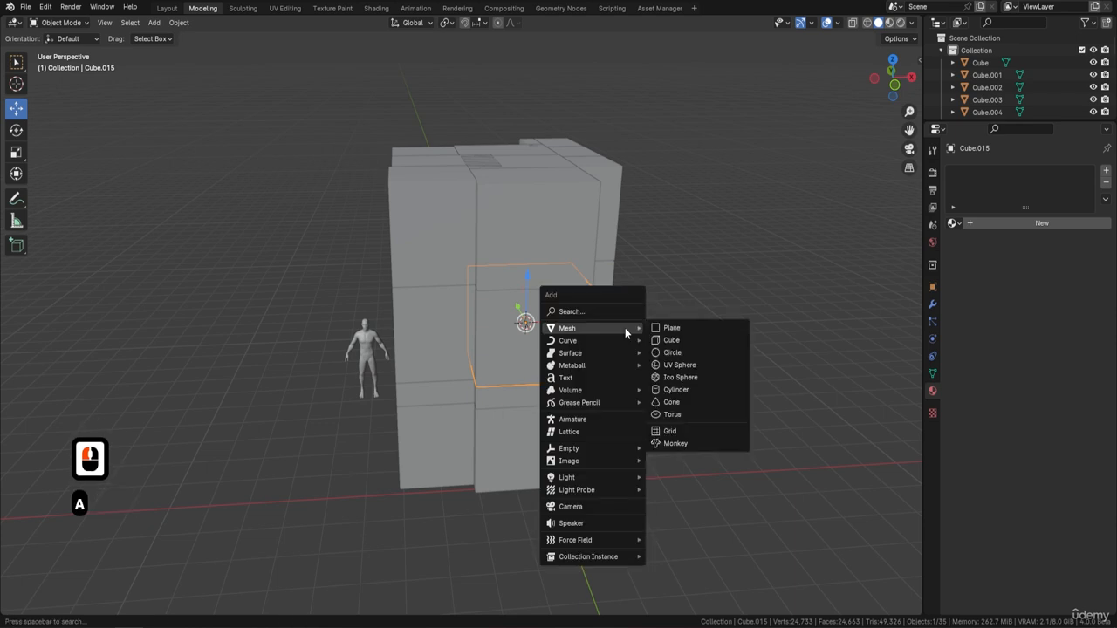
left_click(694, 339)
Move the new cube outward along Y so it protrudes from the end wall, and narrow it along X
middle_click_drag(694, 339, 529, 300)
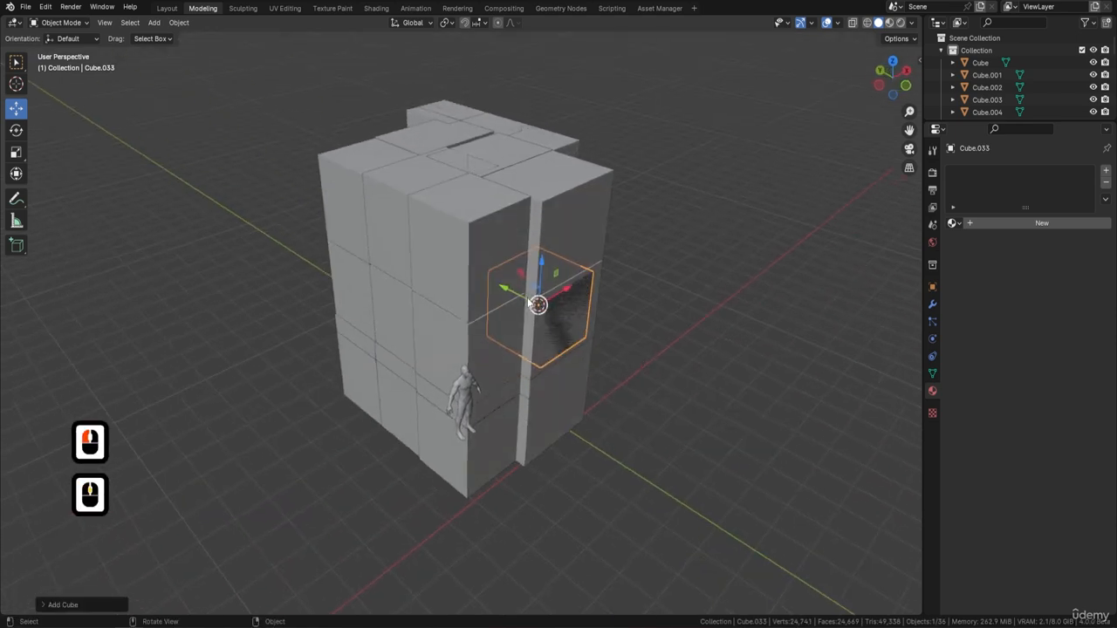
left_click_drag(505, 288, 525, 299)
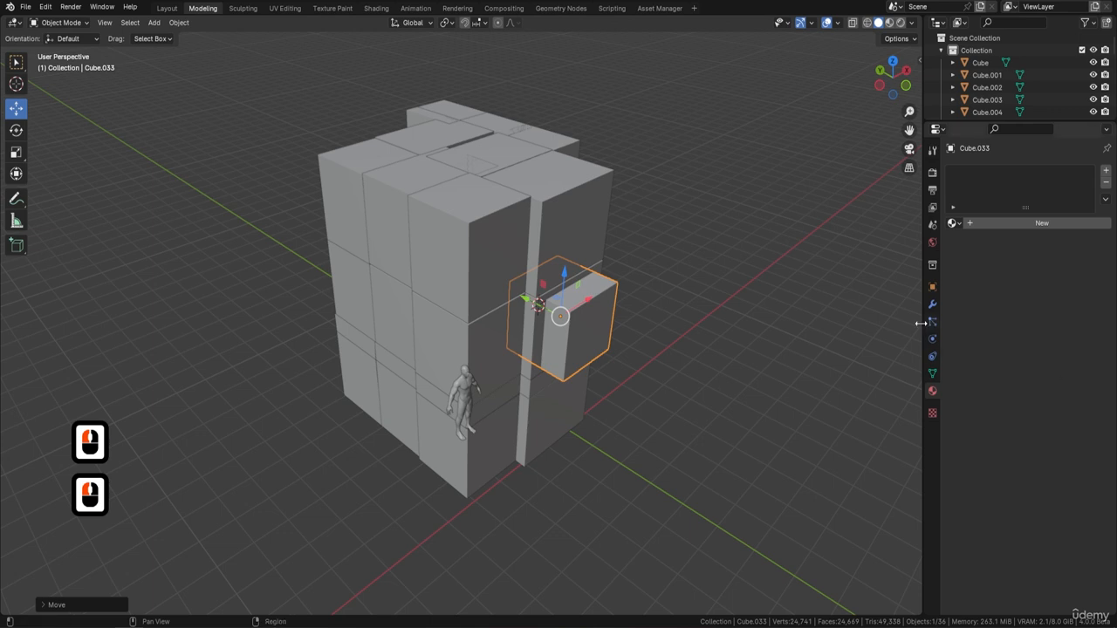
middle_click_drag(633, 342, 534, 307)
scroll(604, 332, "up", 2)
middle_click_drag(674, 314, 654, 308, "shift")
middle_click_drag(732, 326, 647, 282)
middle_click_drag(560, 284, 576, 264)
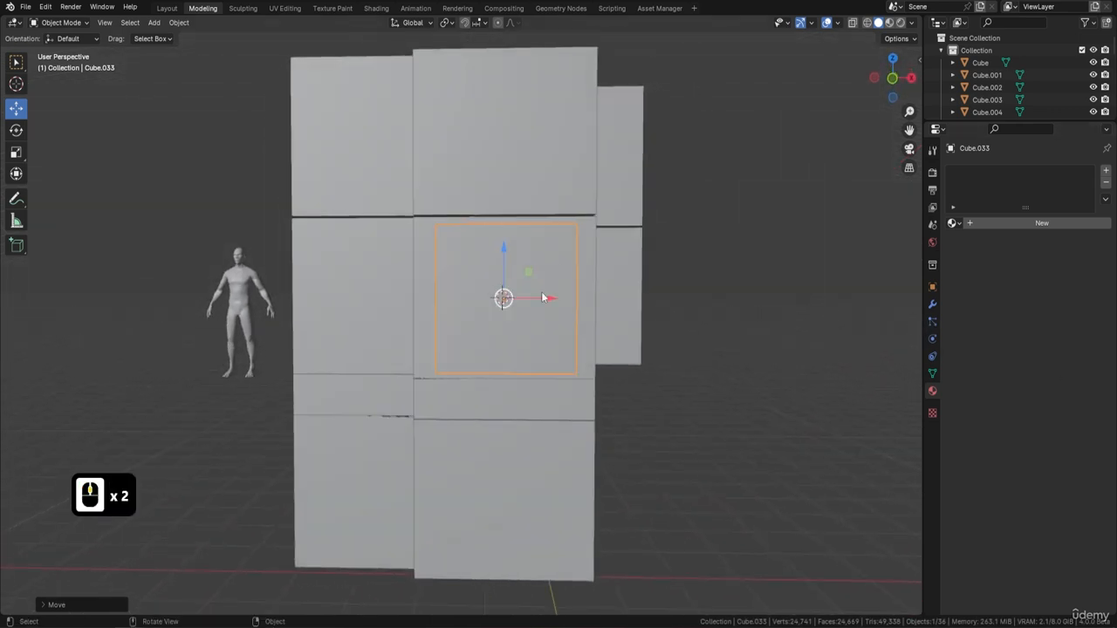
key("s")
key("y")
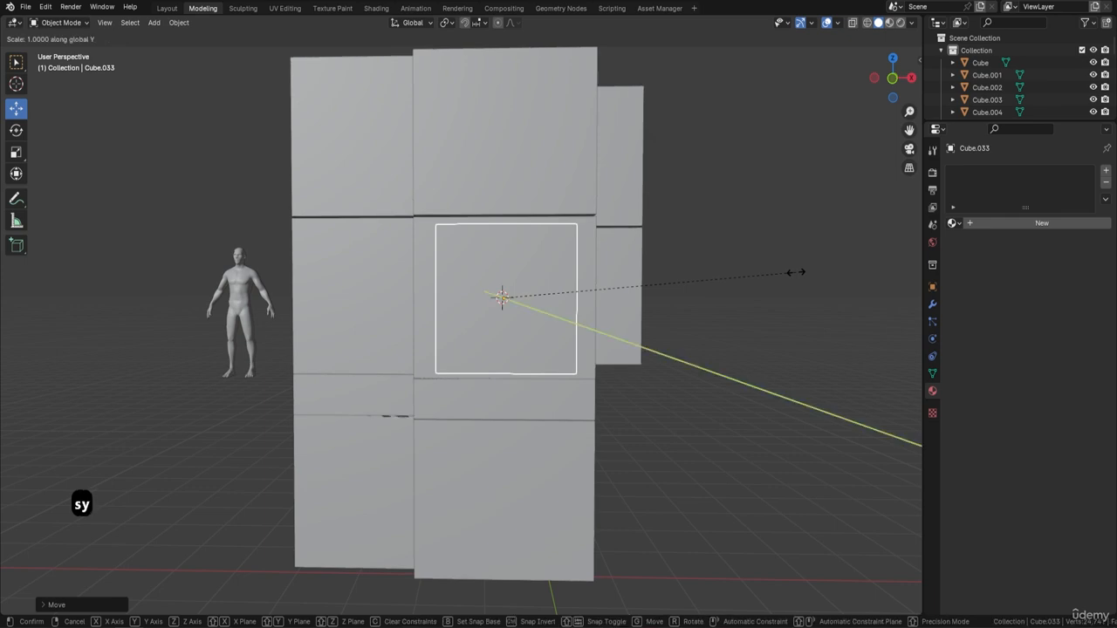
key("x")
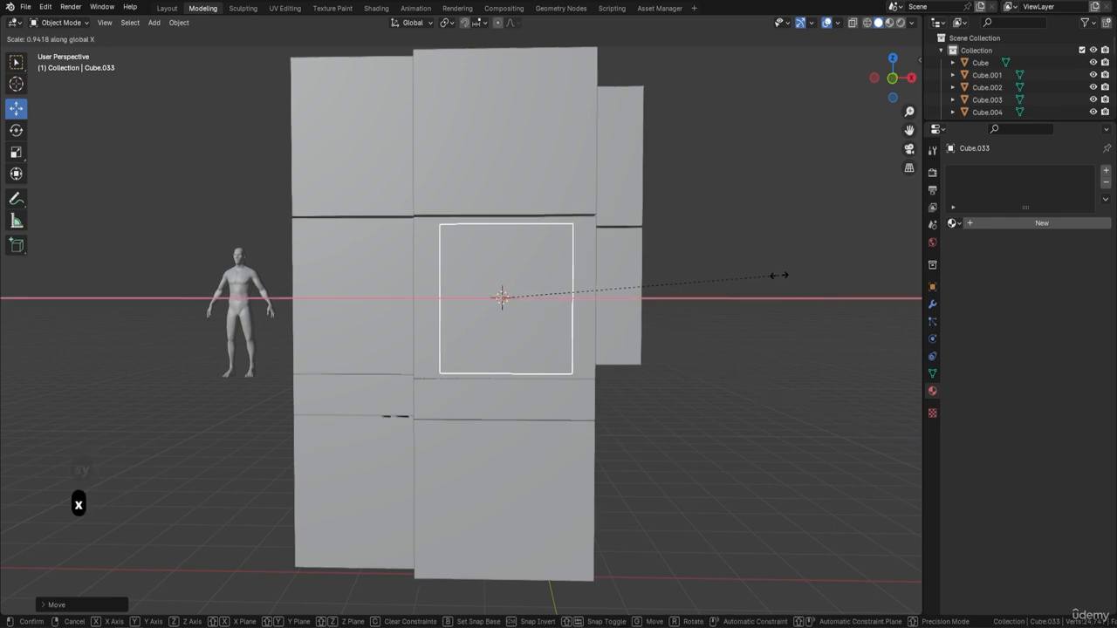
left_click(750, 281)
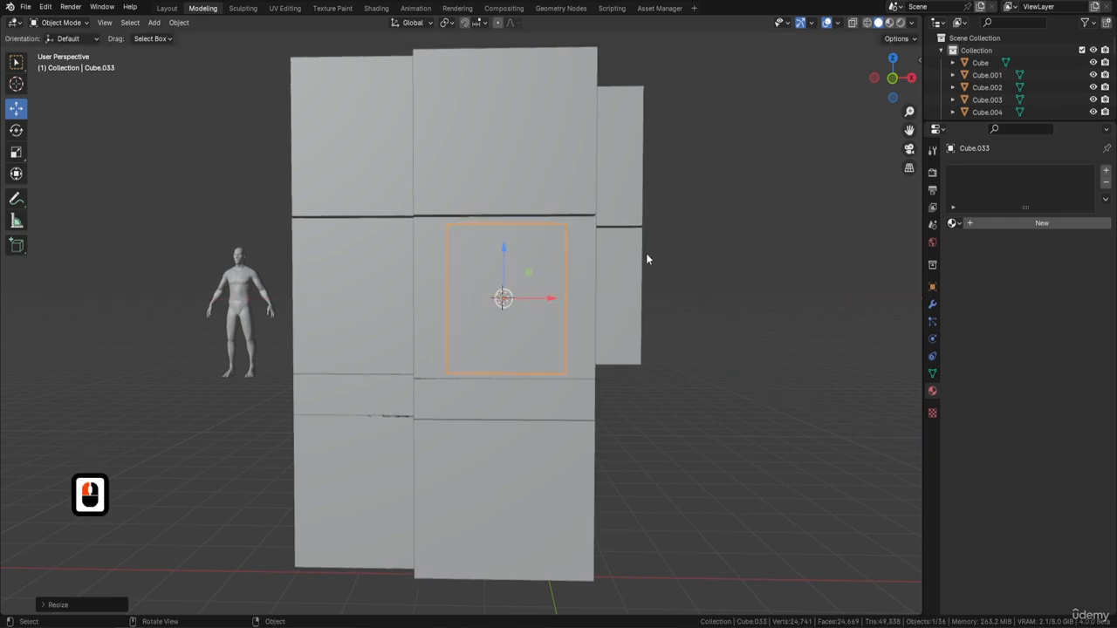
Make the protruding cube thinner along Y and shift it further out from the end wall along Y
middle_click_drag(645, 259, 754, 346)
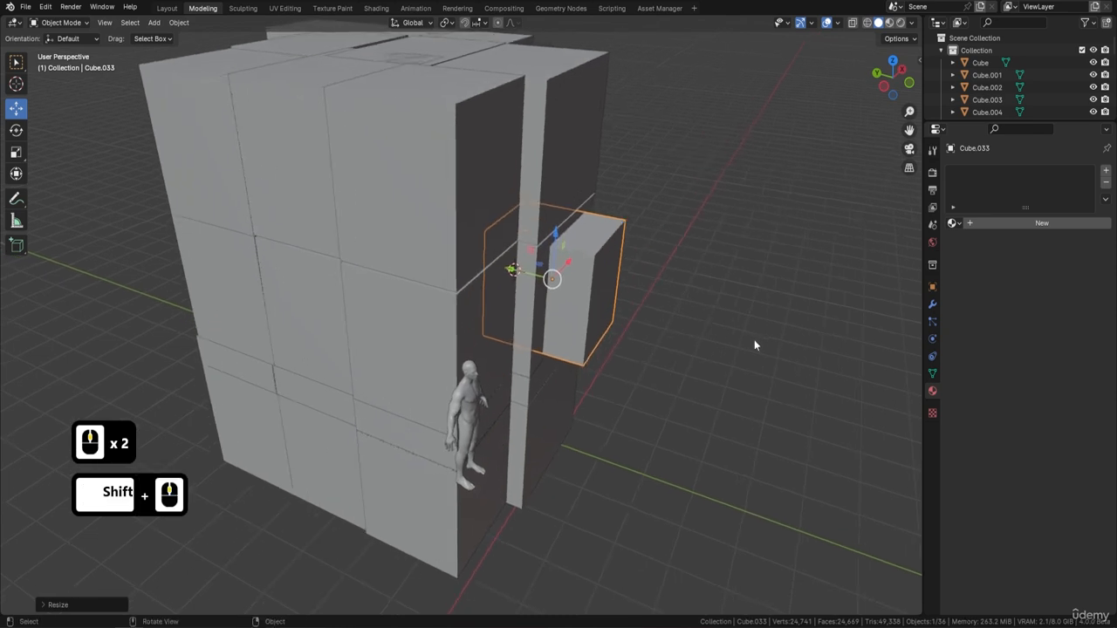
left_click_drag(513, 271, 524, 273)
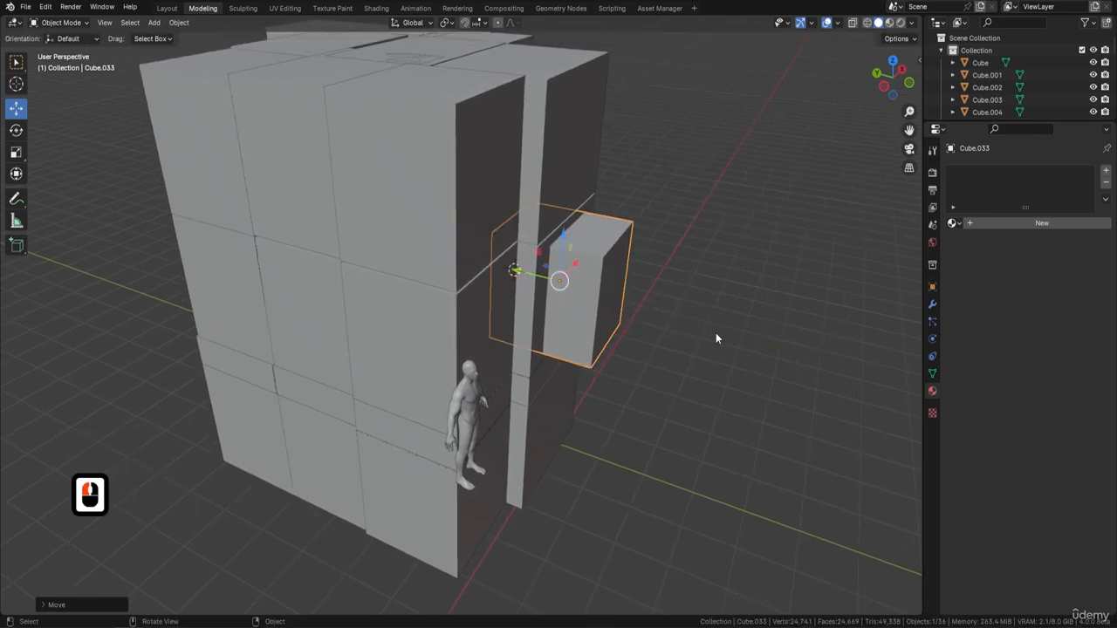
middle_click_drag(705, 323, 620, 267)
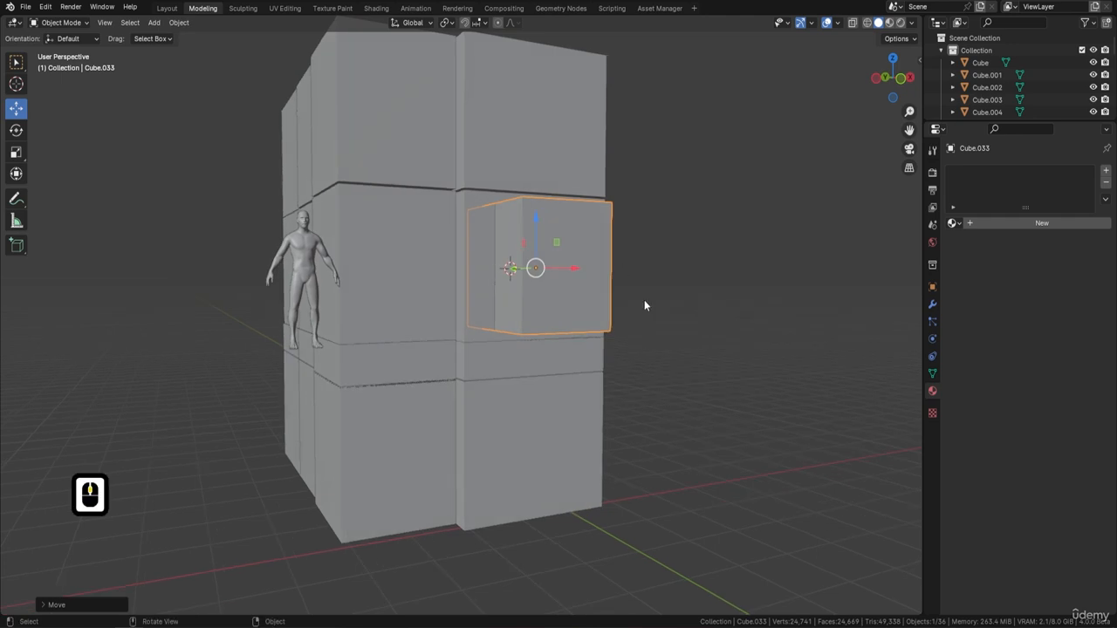
middle_click_drag(643, 306, 611, 303)
middle_click_drag(489, 228, 562, 279)
middle_click_drag(532, 341, 673, 249)
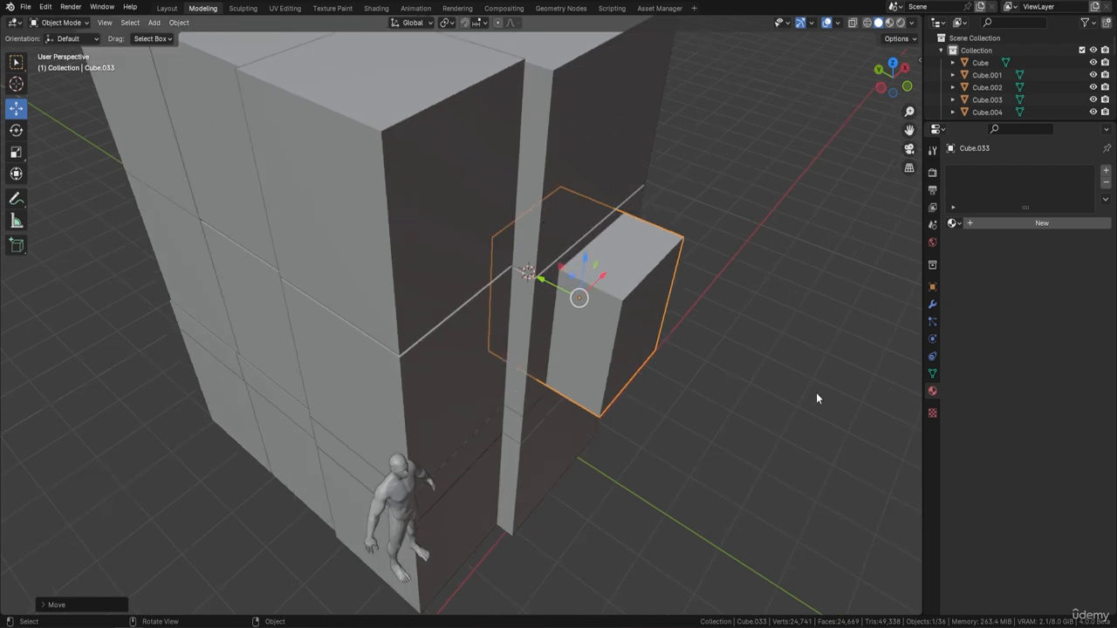
key("s")
key("y")
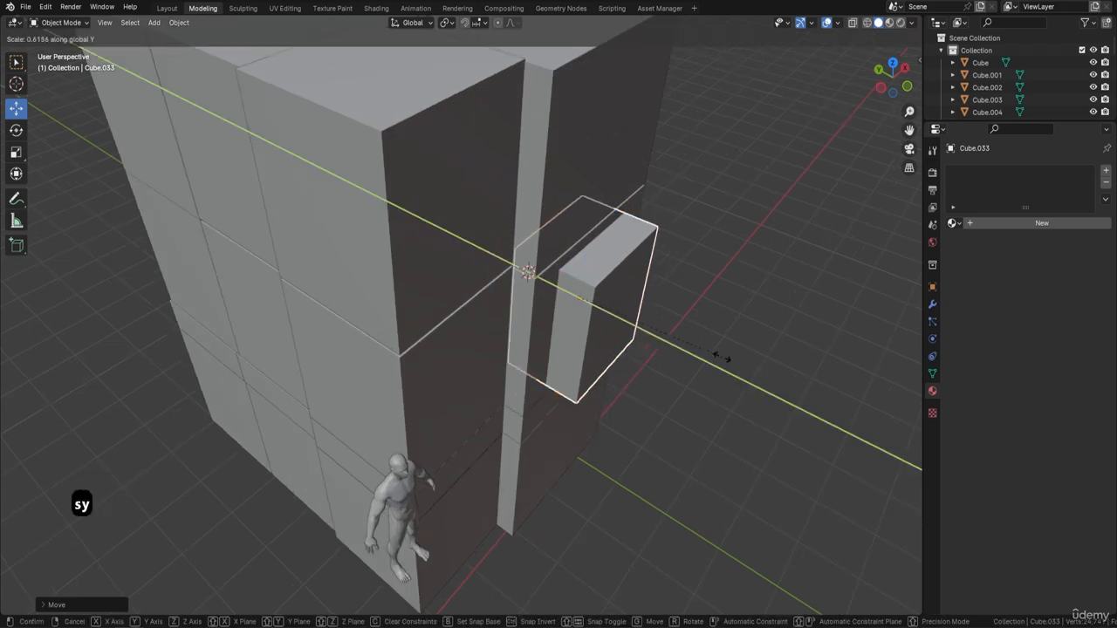
left_click(691, 348)
left_click_drag(541, 282, 569, 296)
In Edit Mode, raise the protruding cube's bottom face and lower its top face along Z to shorten it
middle_click_drag(724, 299, 579, 299)
key("Tab")
left_click(565, 302)
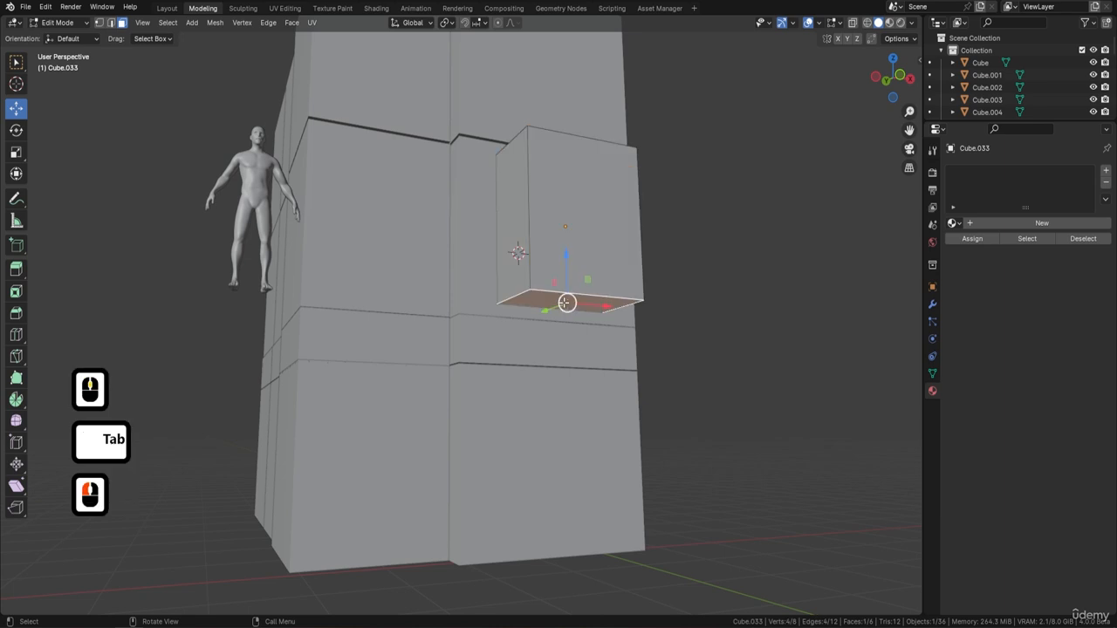
left_click_drag(566, 271, 567, 249)
middle_click_drag(648, 237, 654, 262)
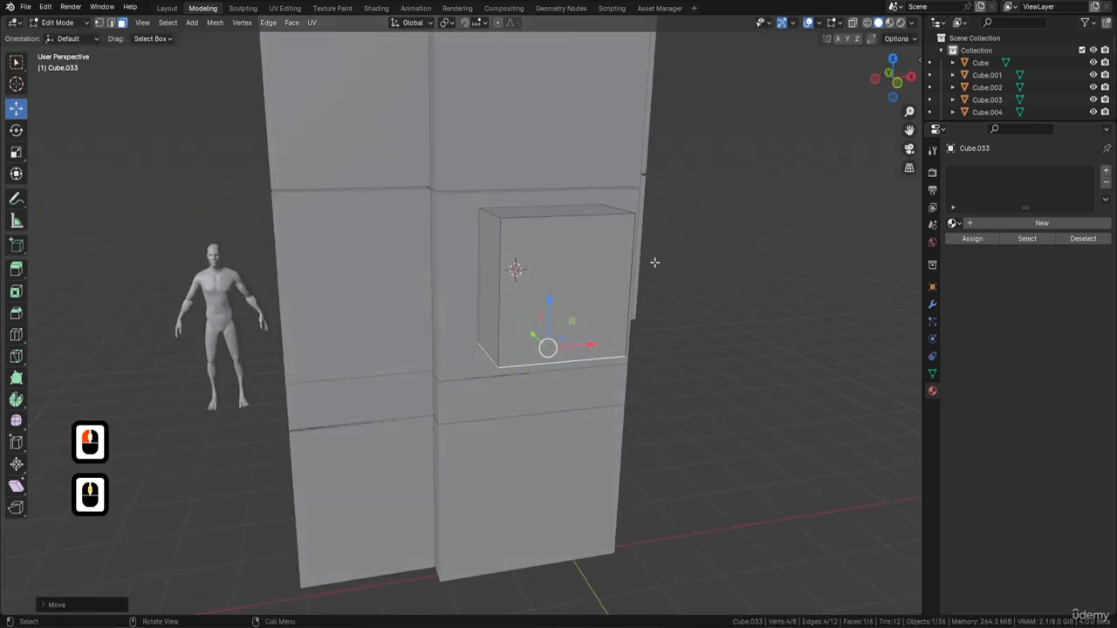
left_click(542, 209)
left_click_drag(555, 162, 561, 199)
Extrude the protruding box's top face upward about 0.5 m
middle_click_drag(561, 202, 554, 310)
key("e")
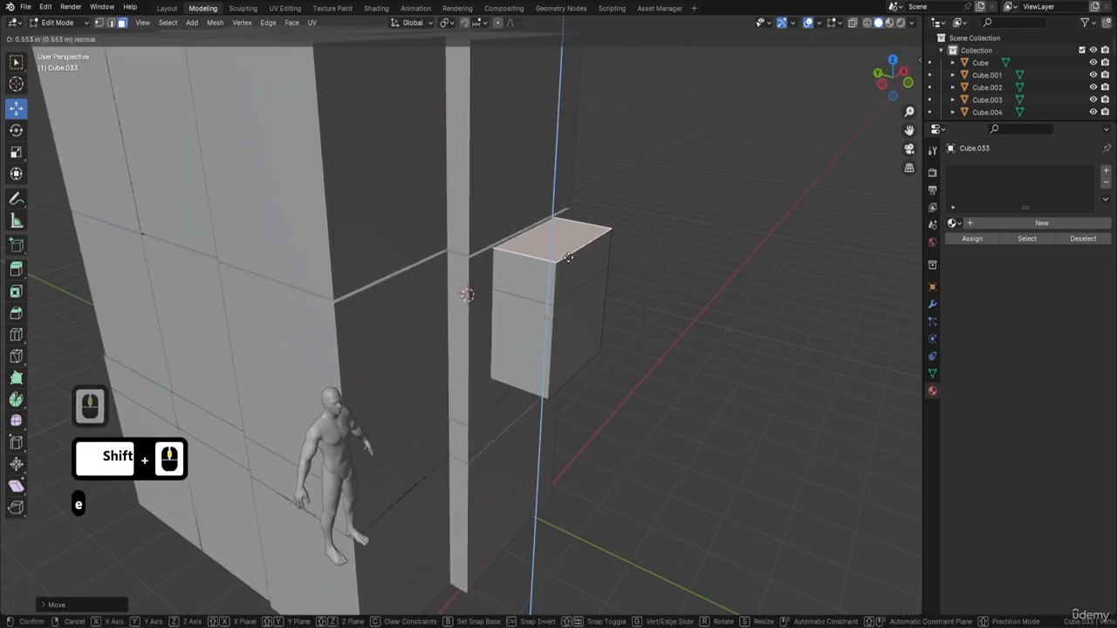
left_click(571, 260)
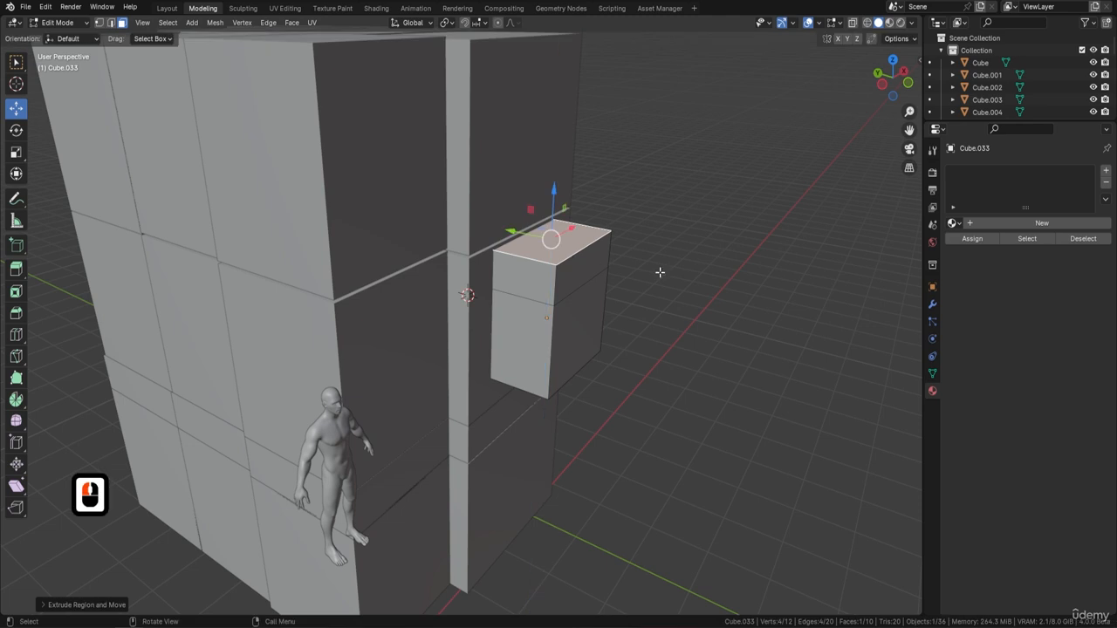
Move the box's outer top edge along Y toward the wall to form a sloping roof, and return to Object Mode
scroll(660, 274, "up", 2)
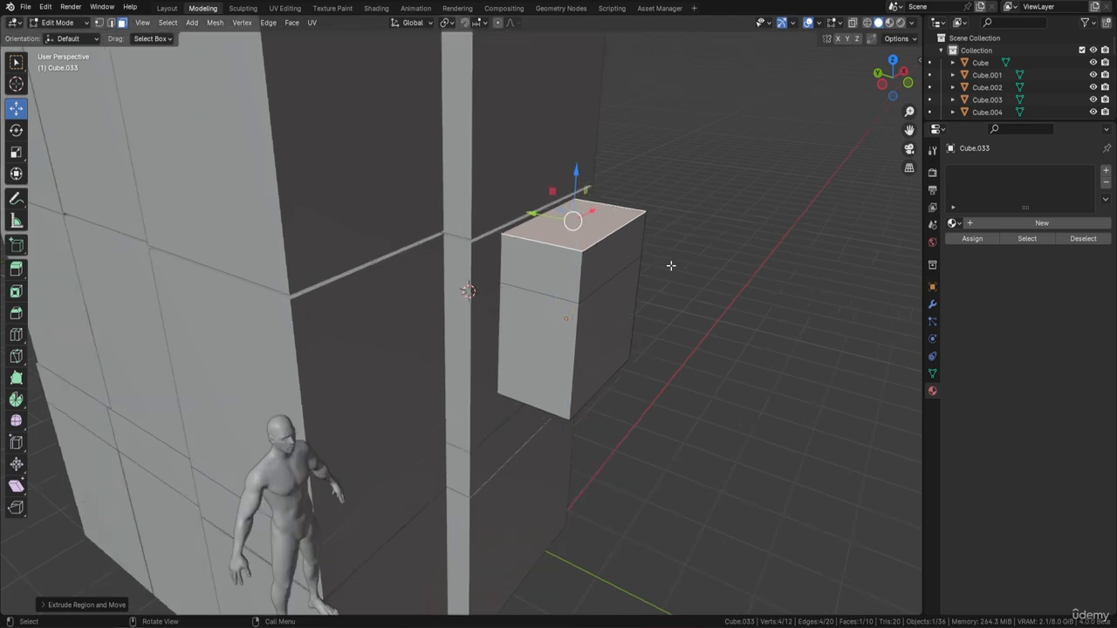
left_click(113, 22)
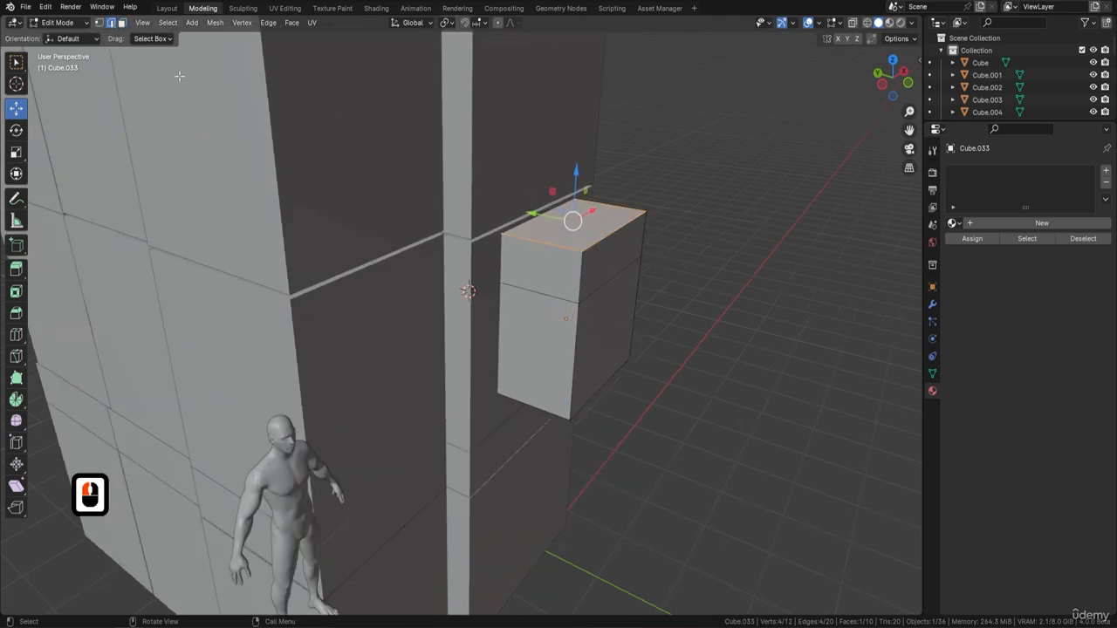
left_click(616, 230)
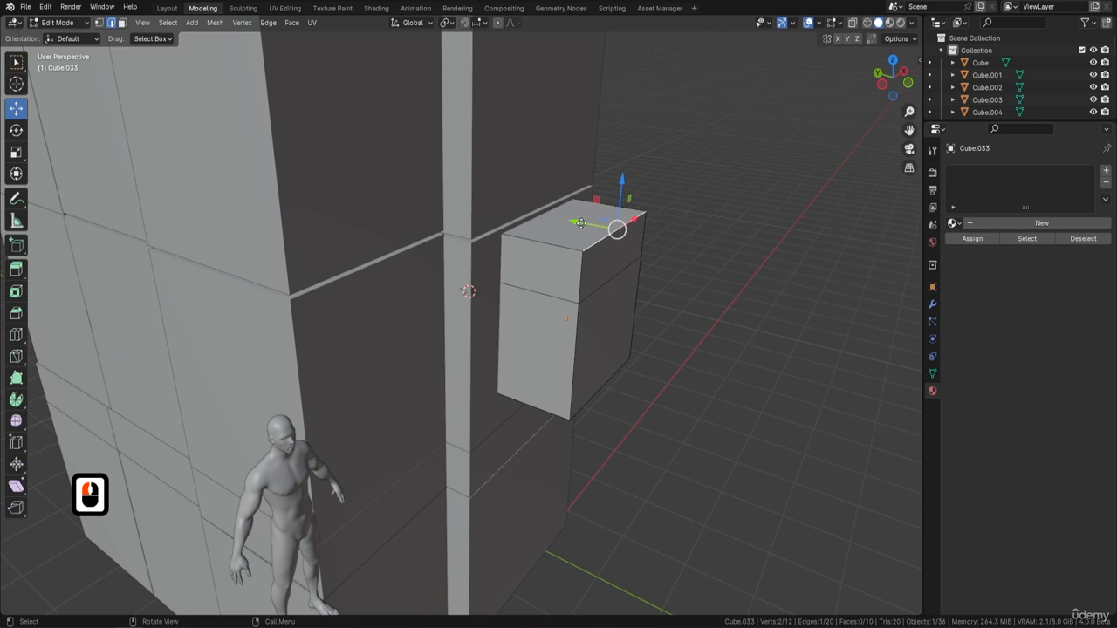
left_click_drag(579, 224, 516, 214)
scroll(624, 255, "down", 3)
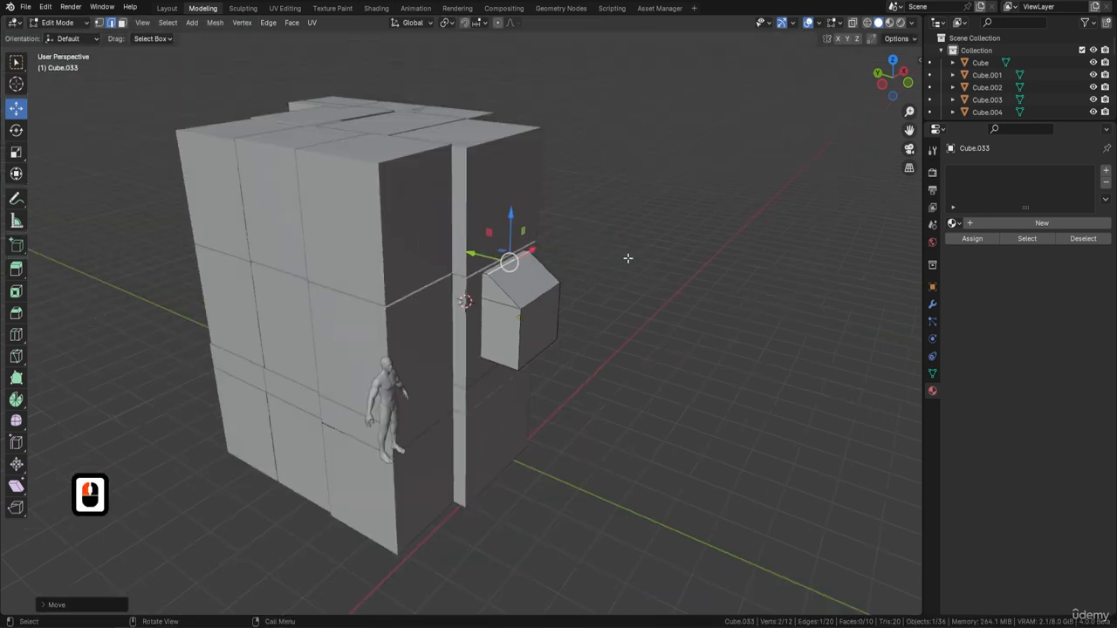
key("Tab")
Look over the blocked-out building from the overhanging side and save the file
middle_click_drag(630, 256, 516, 241)
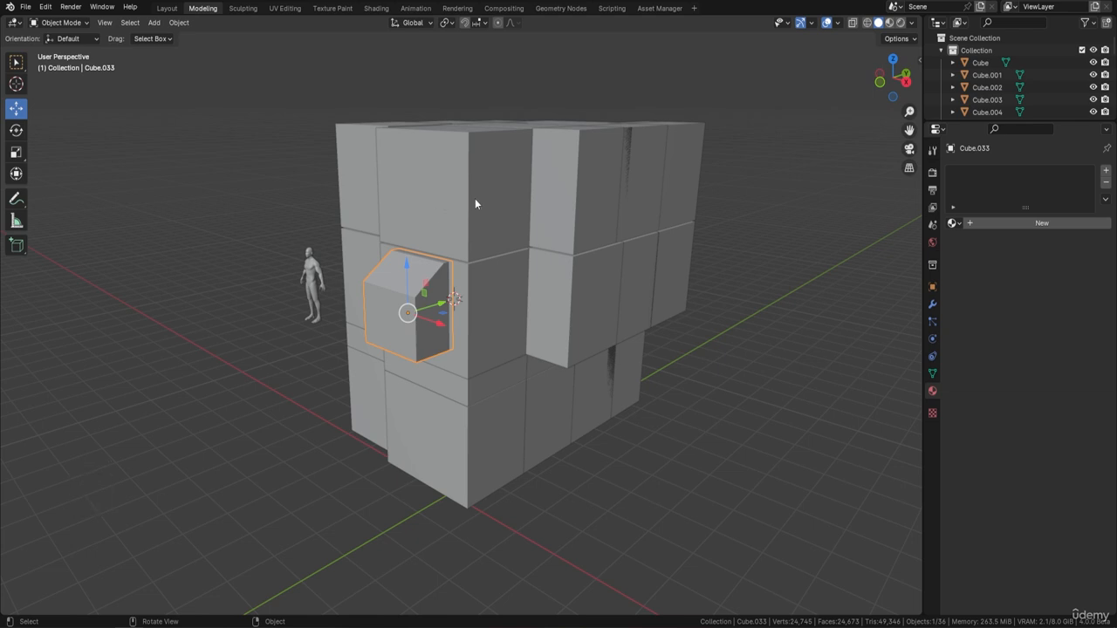
scroll(511, 242, "down", 5)
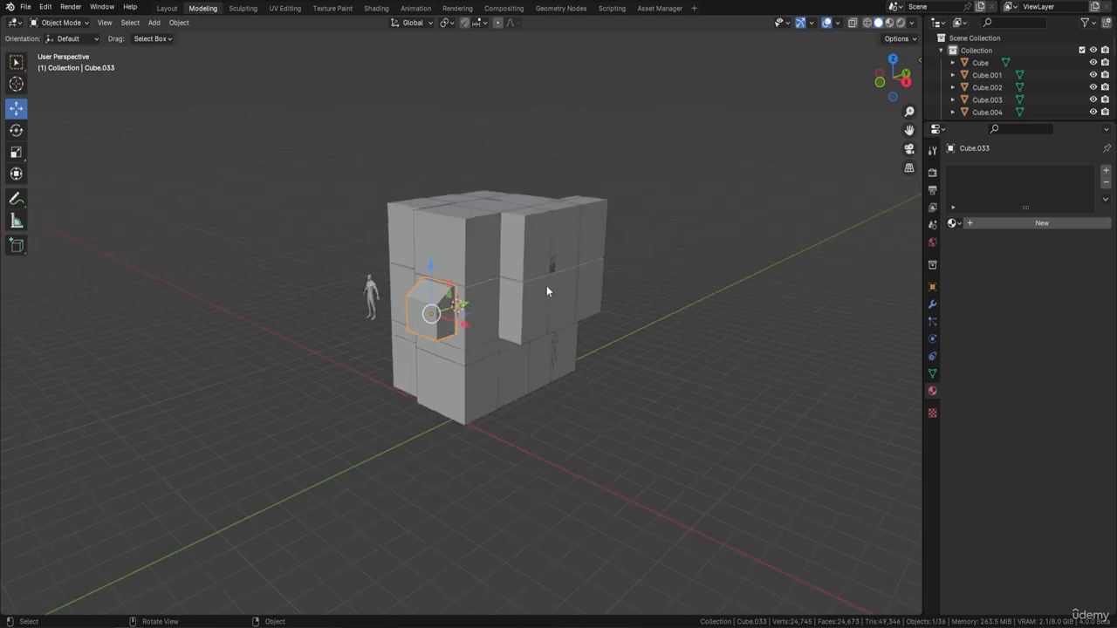
middle_click_drag(548, 292, 559, 324)
scroll(558, 324, "up", 3)
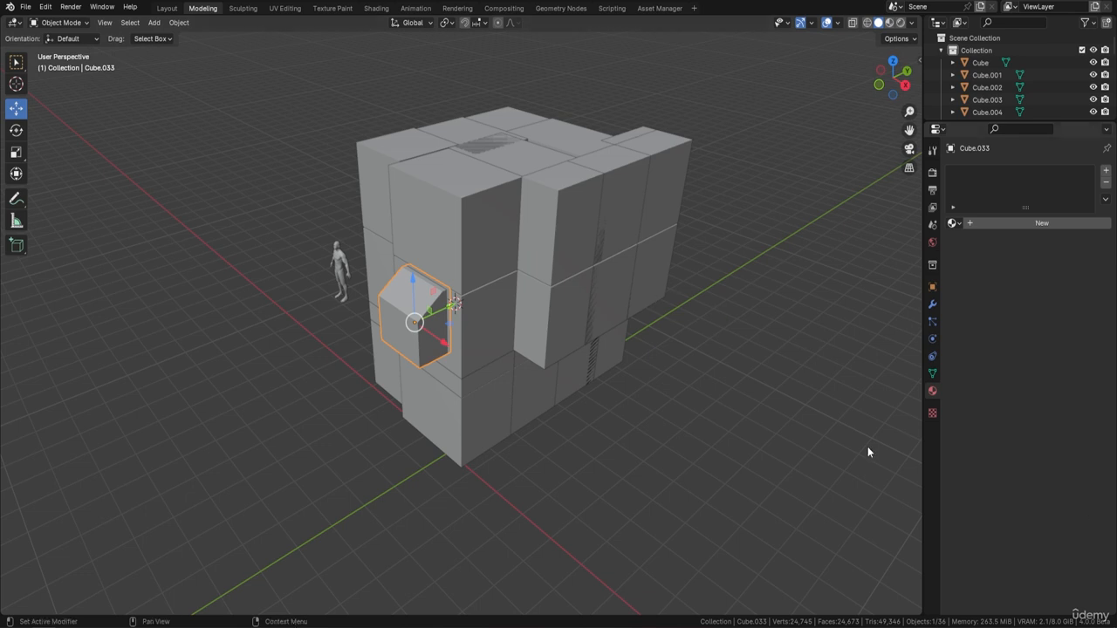
left_click(26, 7)
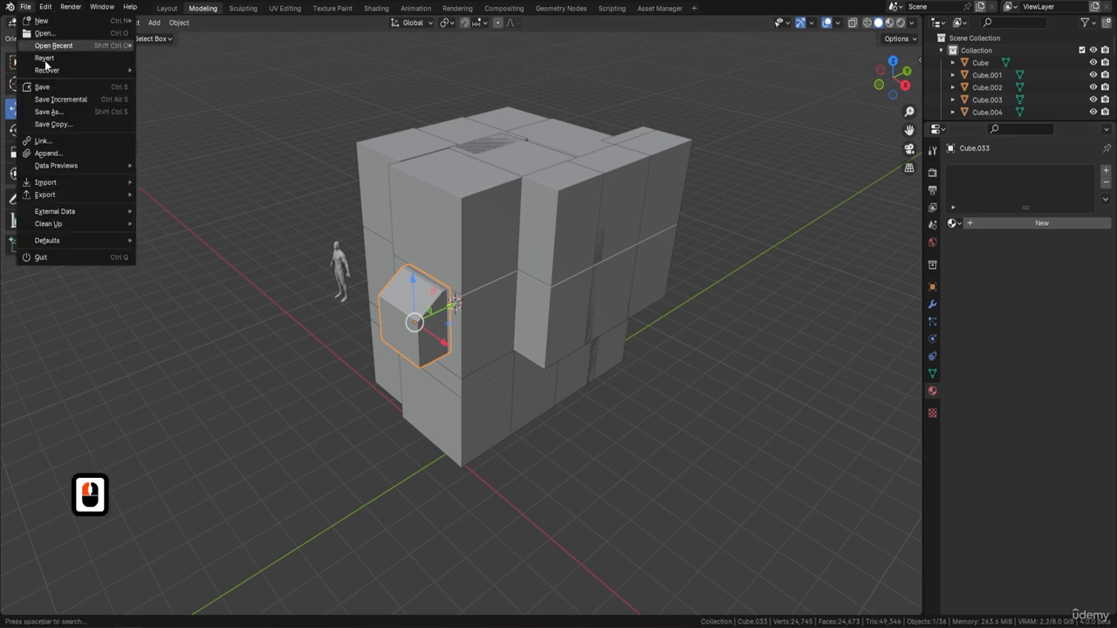
left_click(54, 83)
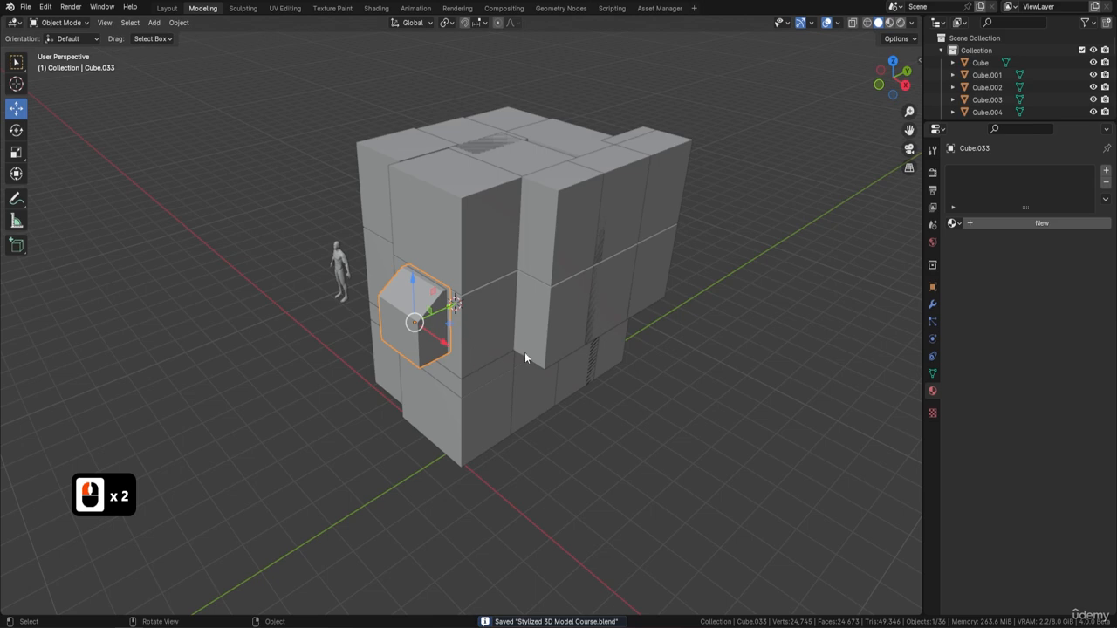